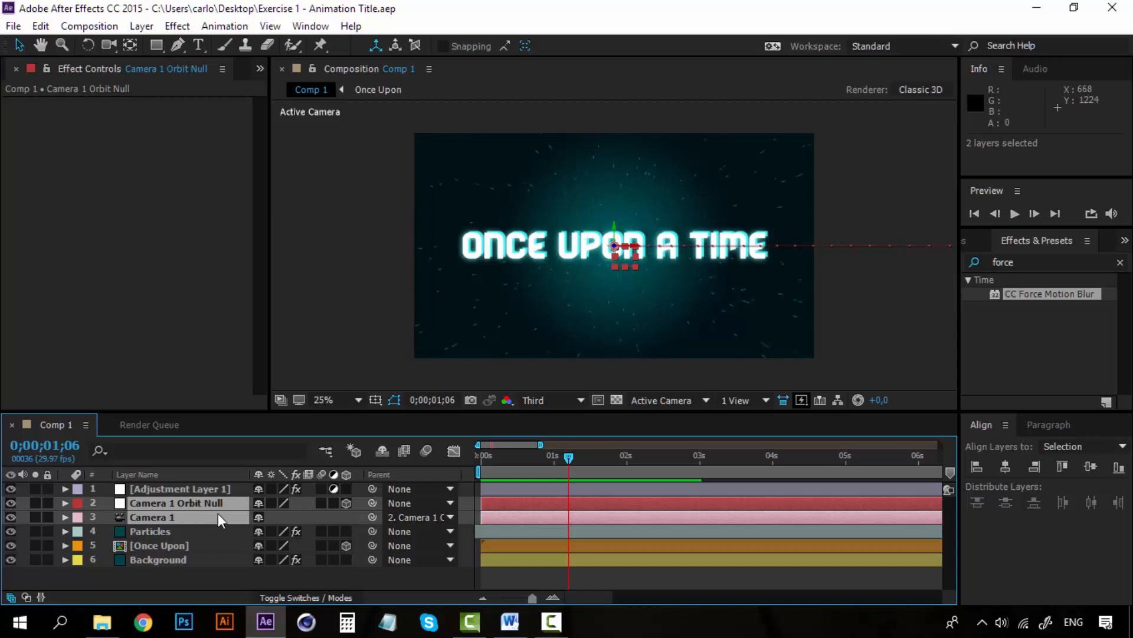
Change the label colour of the Camera 1 Orbit Null and Camera 1 layers to Cyan
left_click(78, 505)
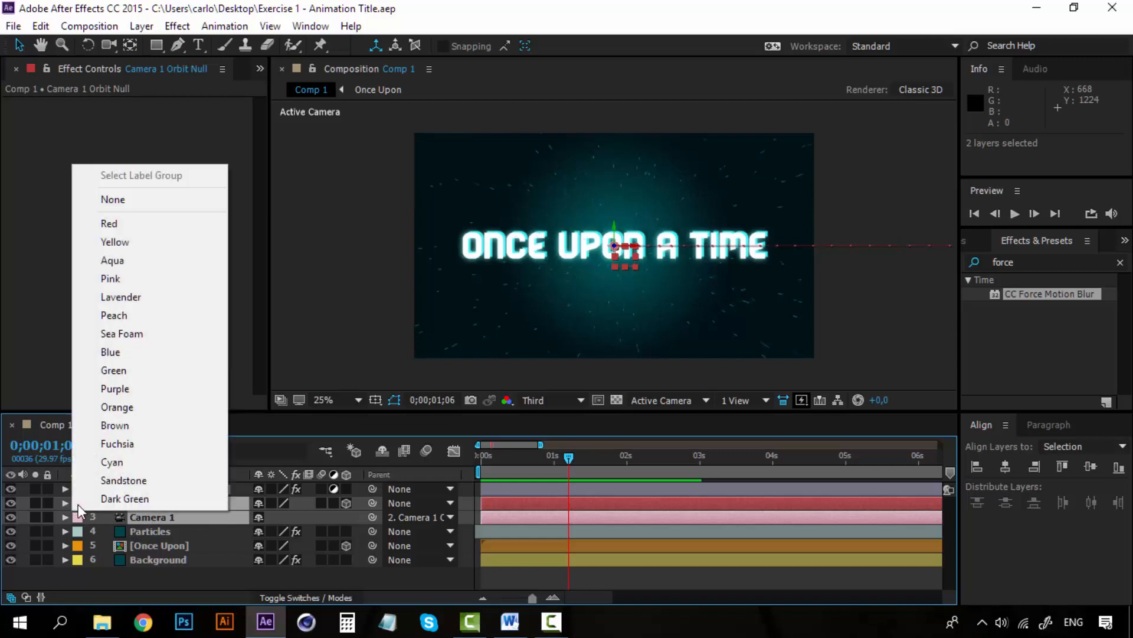
left_click(140, 462)
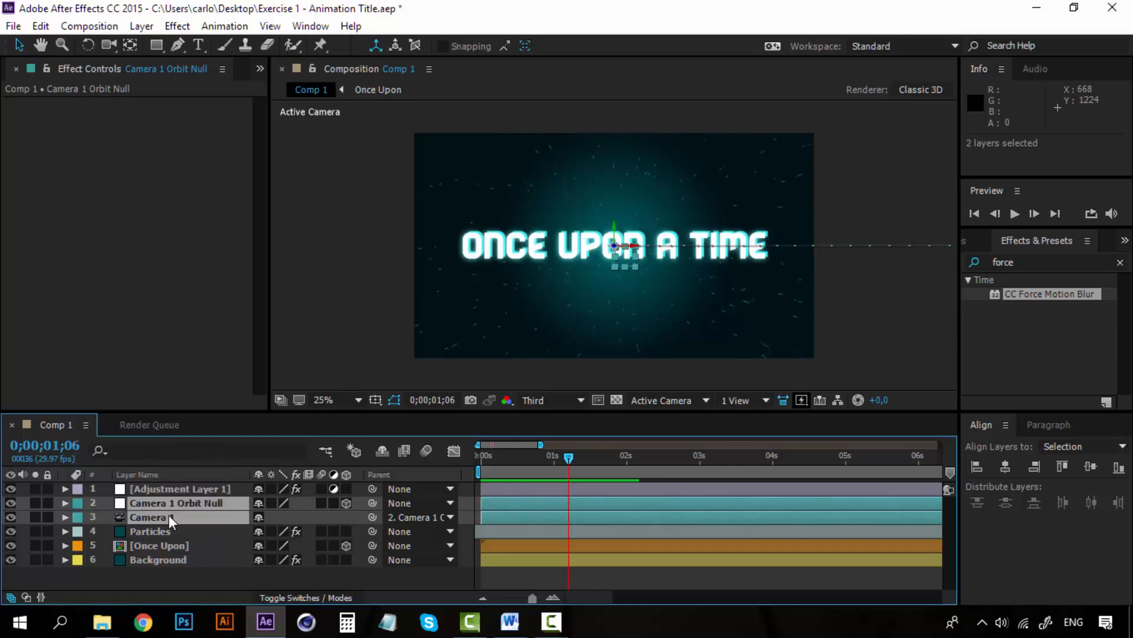
left_click(164, 530)
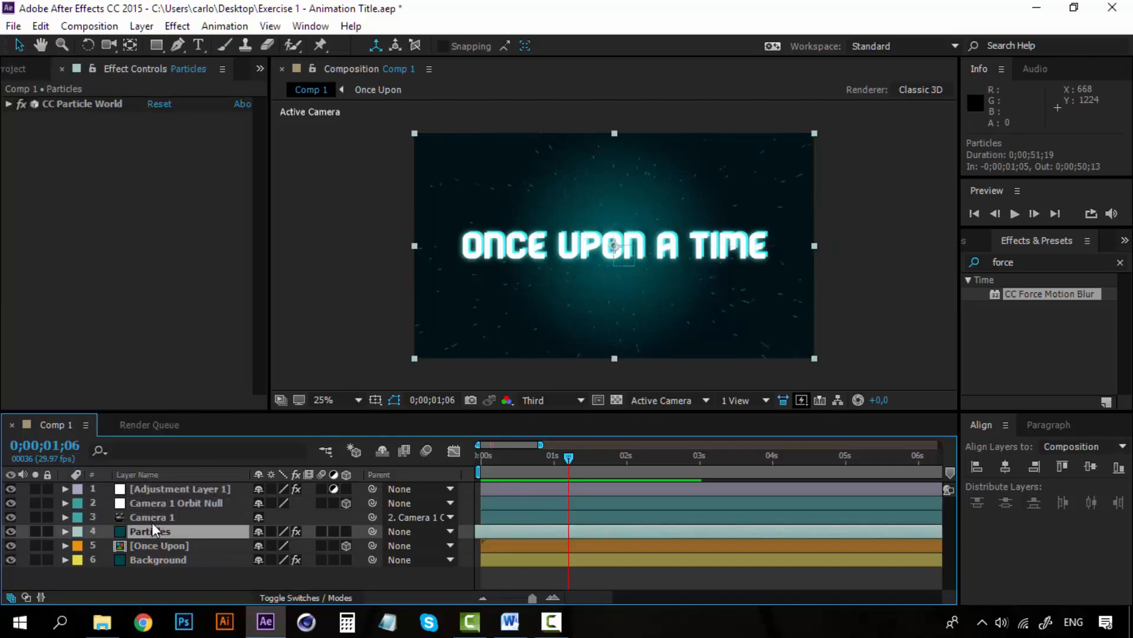
Rename the adjustment layer as Motion Blur
left_click(162, 494)
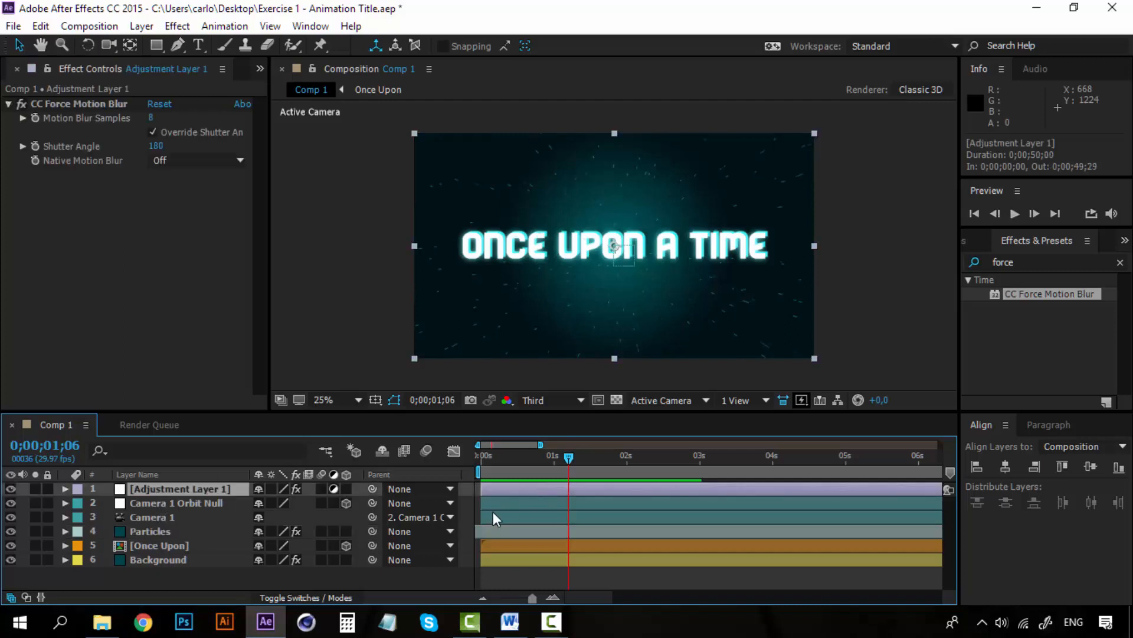
right_click(200, 491)
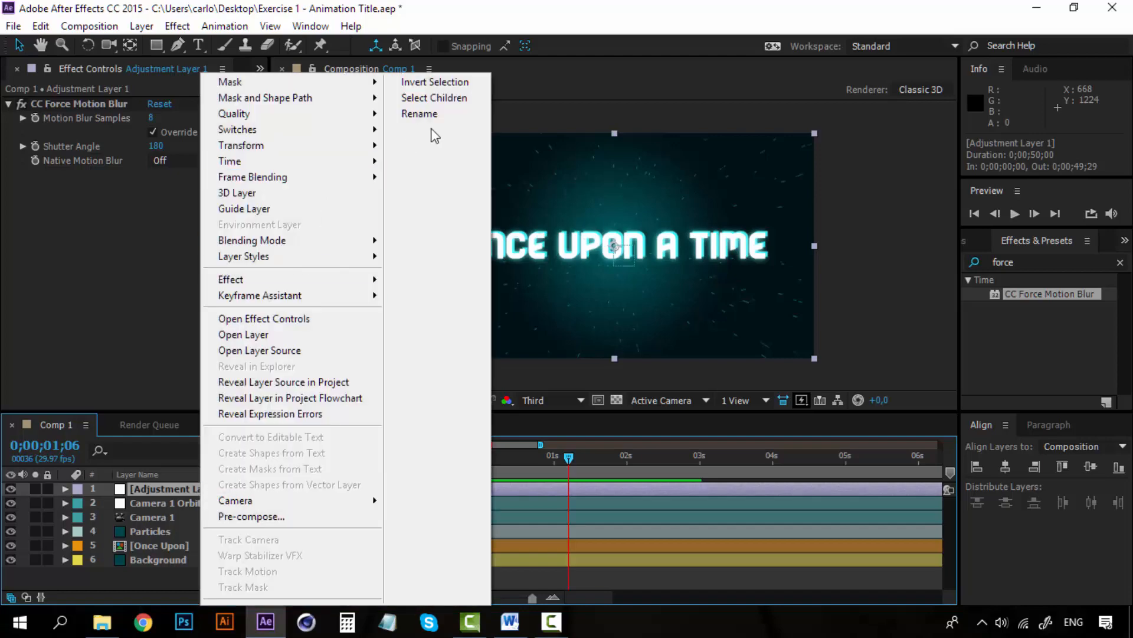
left_click(439, 114)
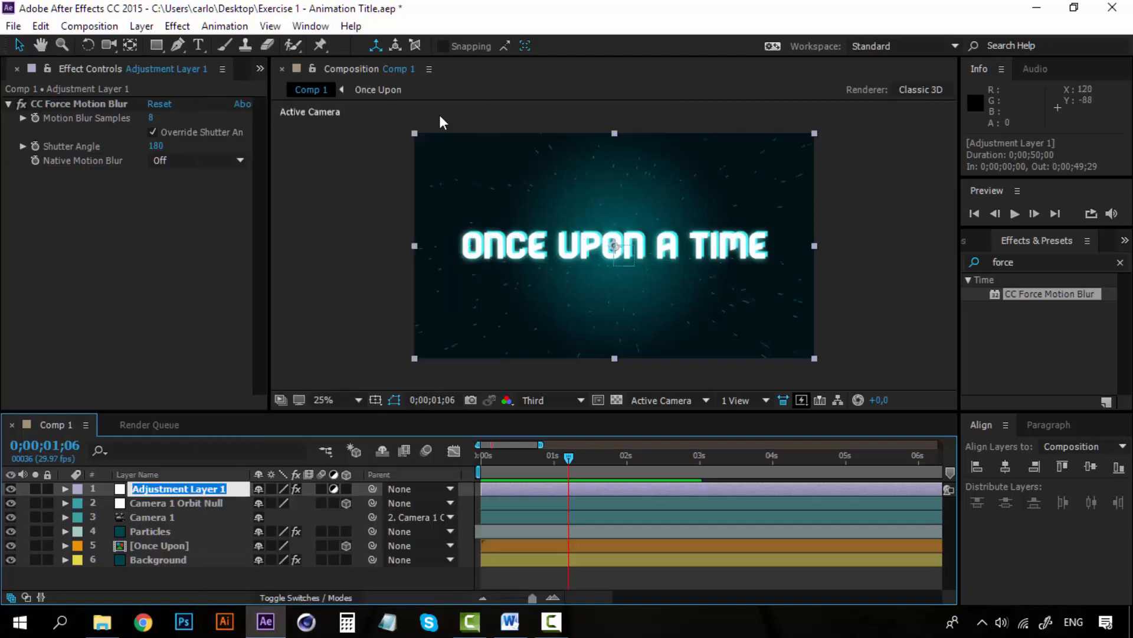
type("Motion Blur")
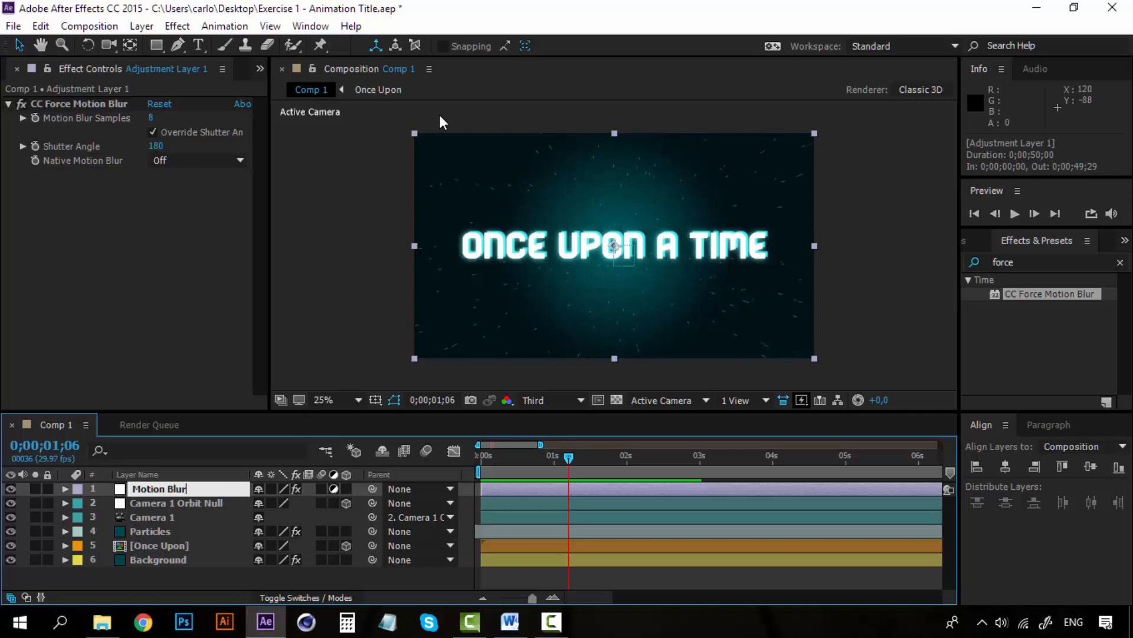
left_click(200, 503)
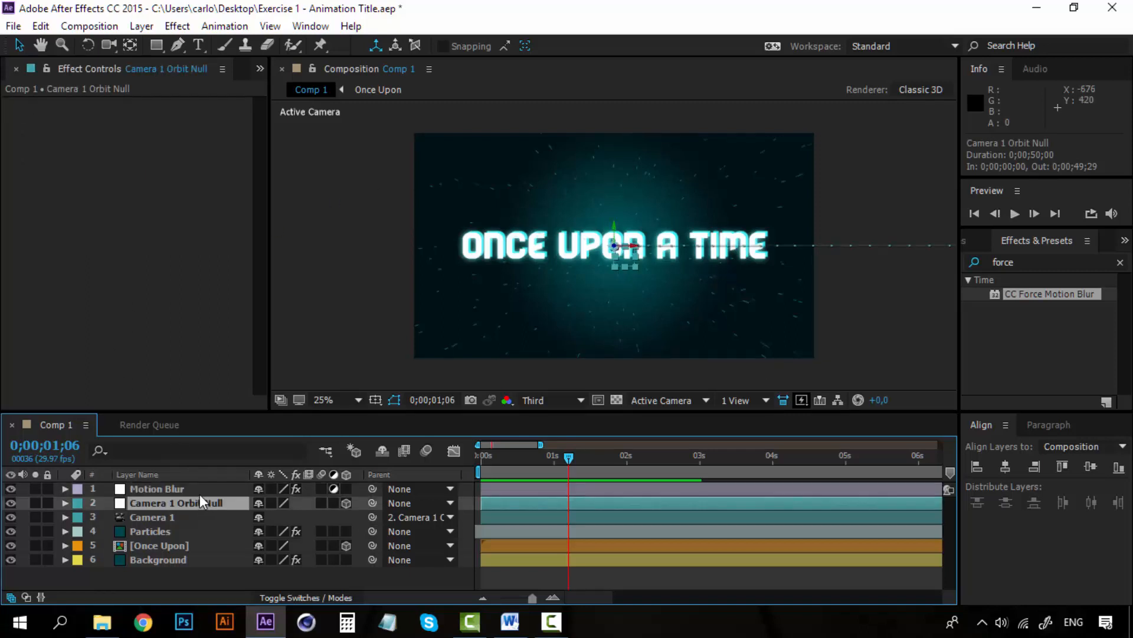
left_click(200, 487)
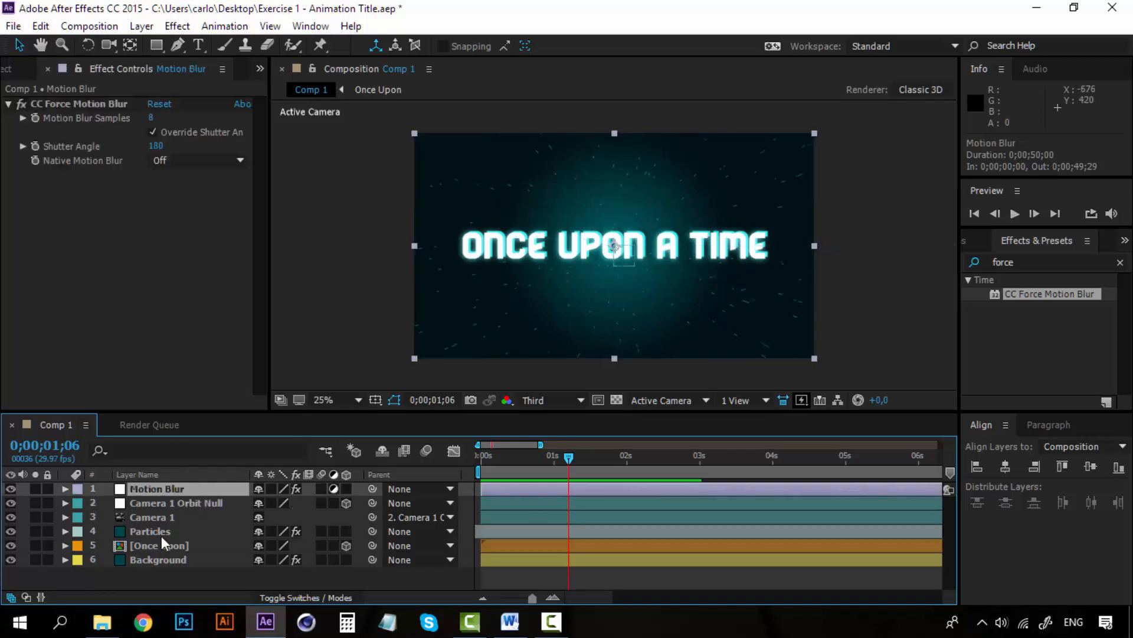
left_click(163, 572)
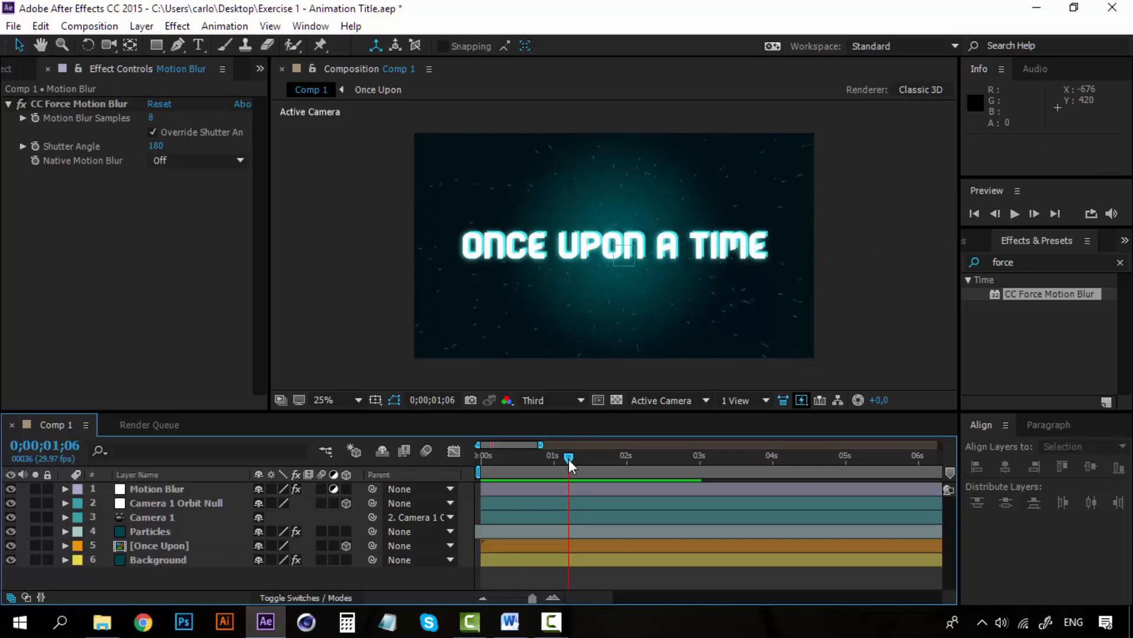
Play back the title animation from the start of the composition to review the opening camera move
left_click(476, 461)
key("space")
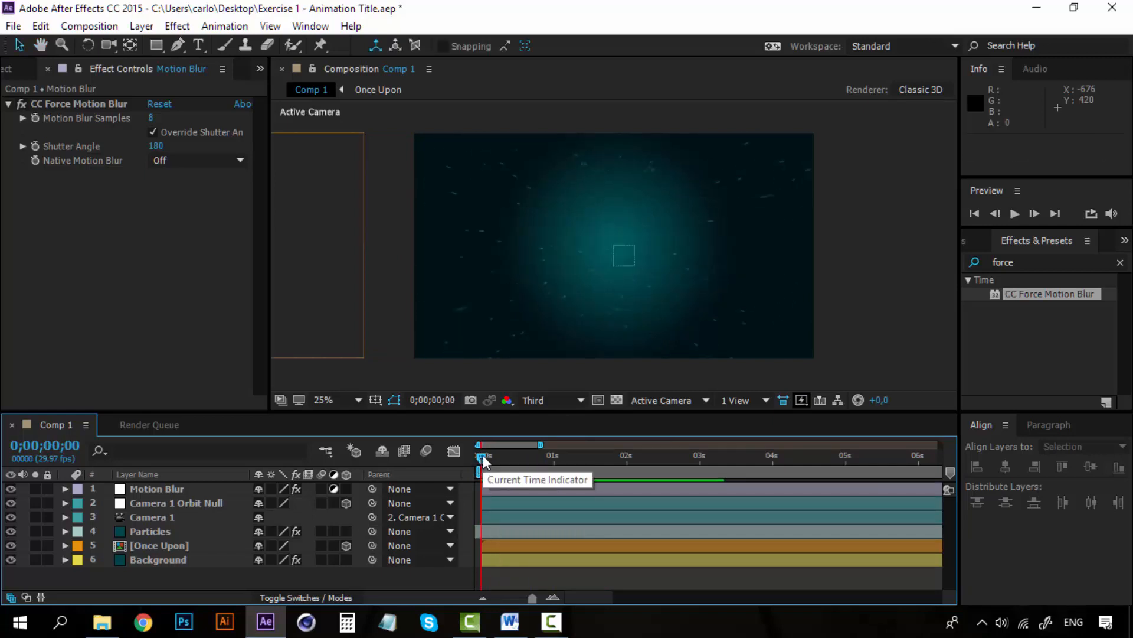
key("space")
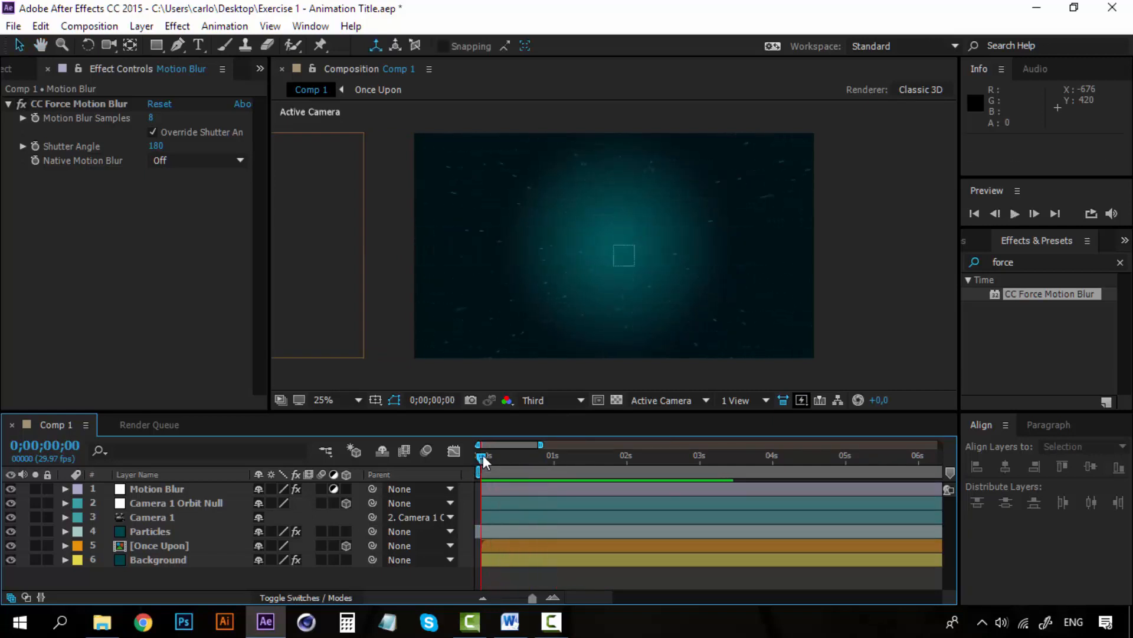
key("space")
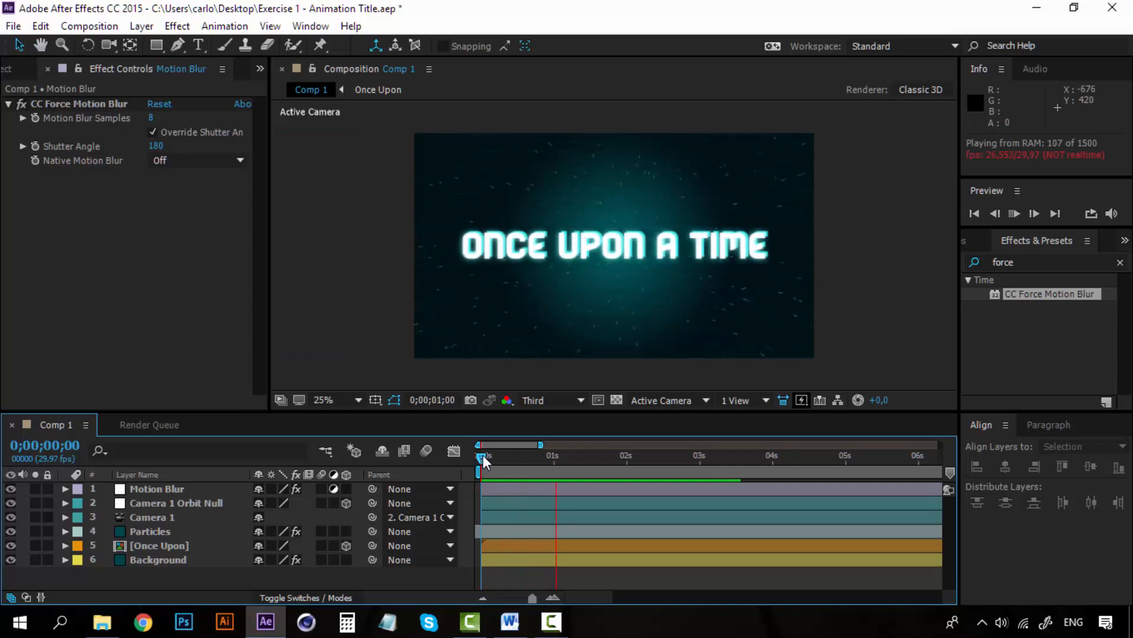
key("space")
mouse_move(483, 454)
left_mouse_down()
mouse_move(573, 455)
mouse_move(470, 454)
left_mouse_up()
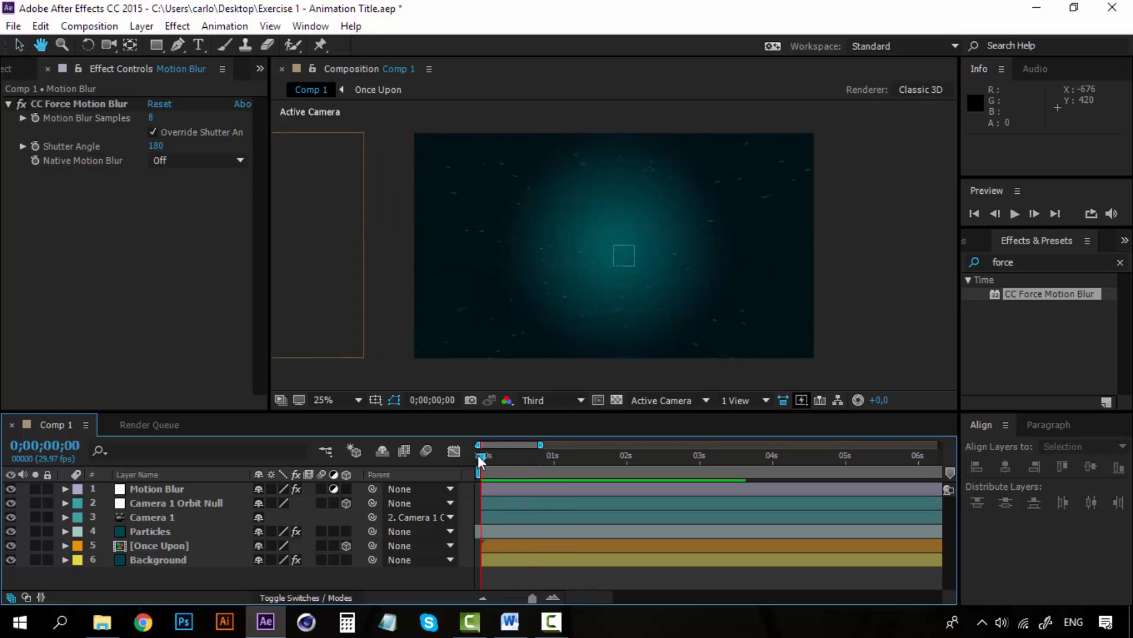
key("space")
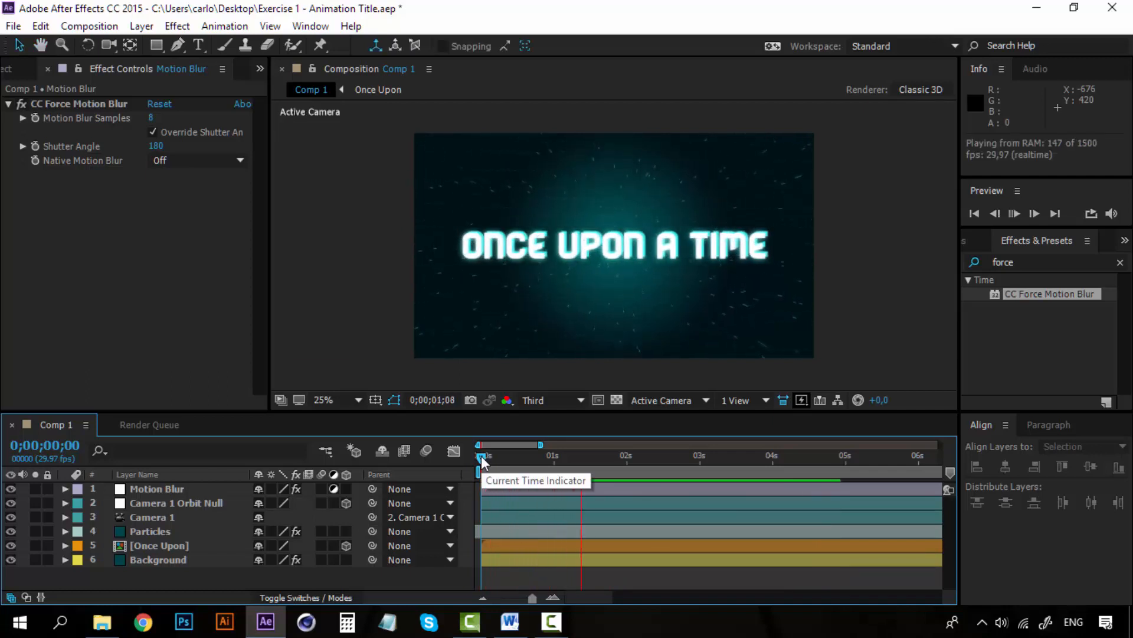
key("space")
Examine the camera's movement from Custom View 1 with the Camera 1 Orbit Null and Camera 1 layers selected
left_click(702, 399)
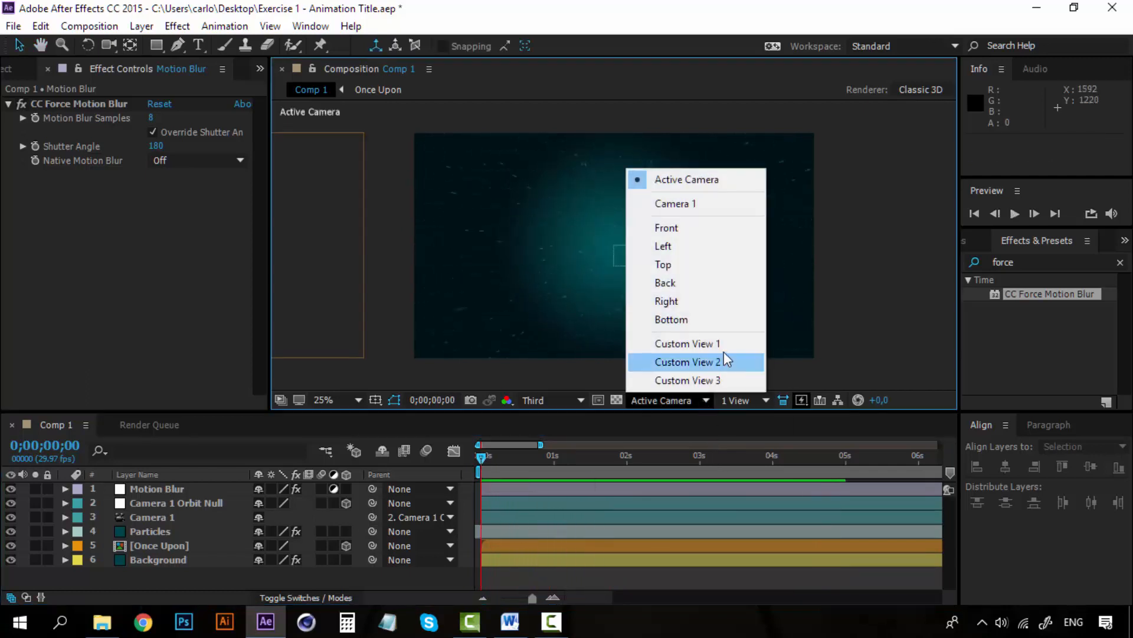
left_click(711, 347)
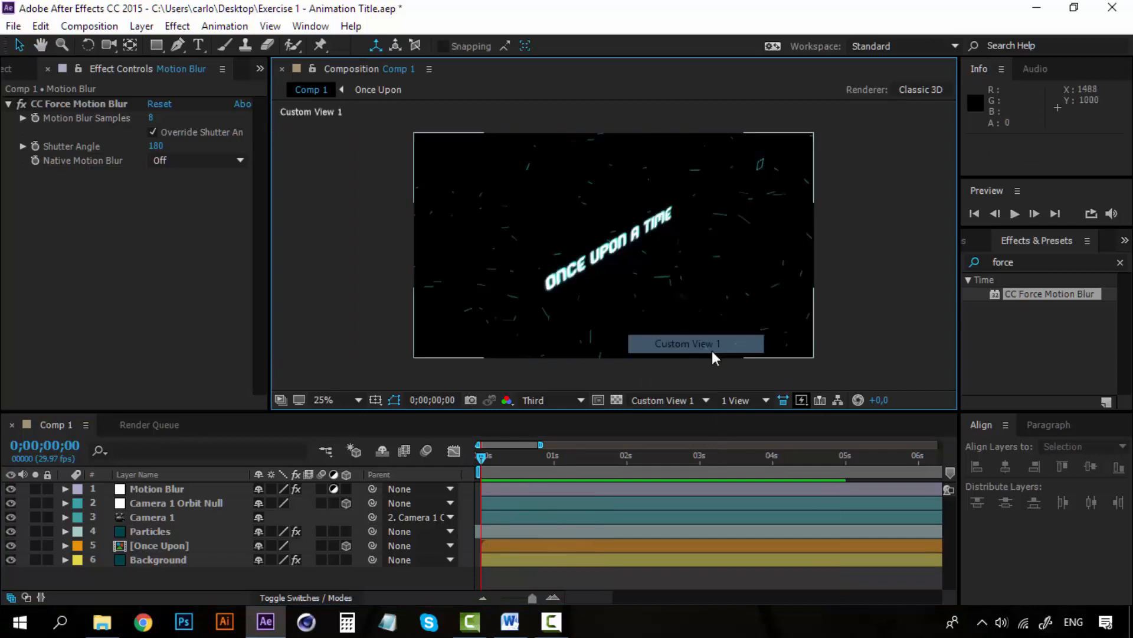
left_click(487, 460)
left_click(154, 506)
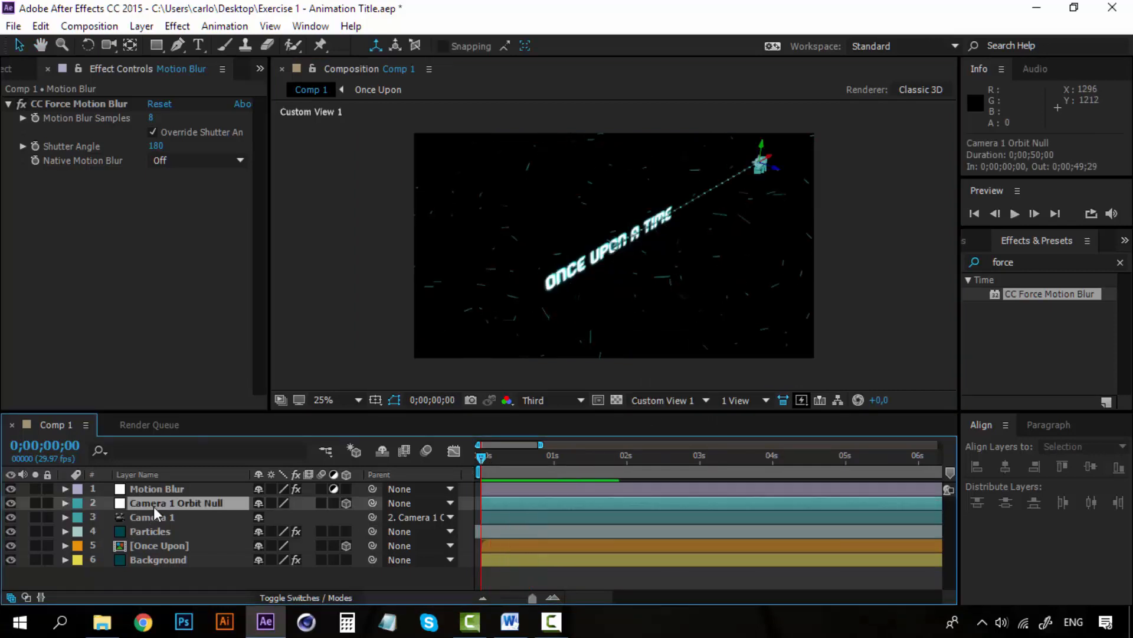
left_click(155, 515, "shift")
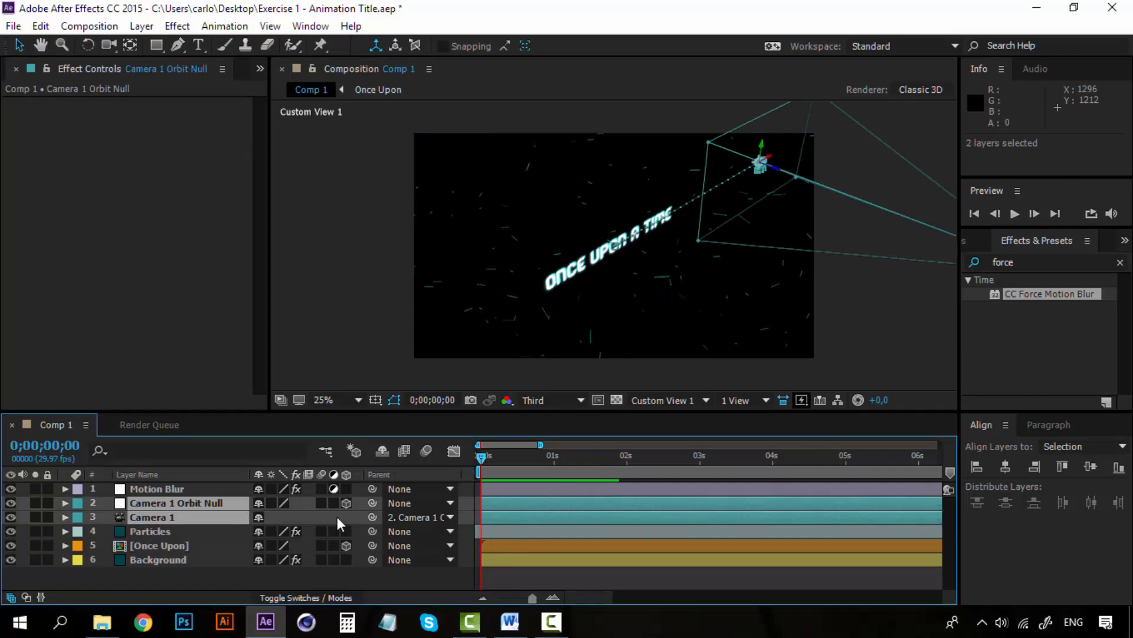
key("space")
left_click_drag(481, 459, 445, 455)
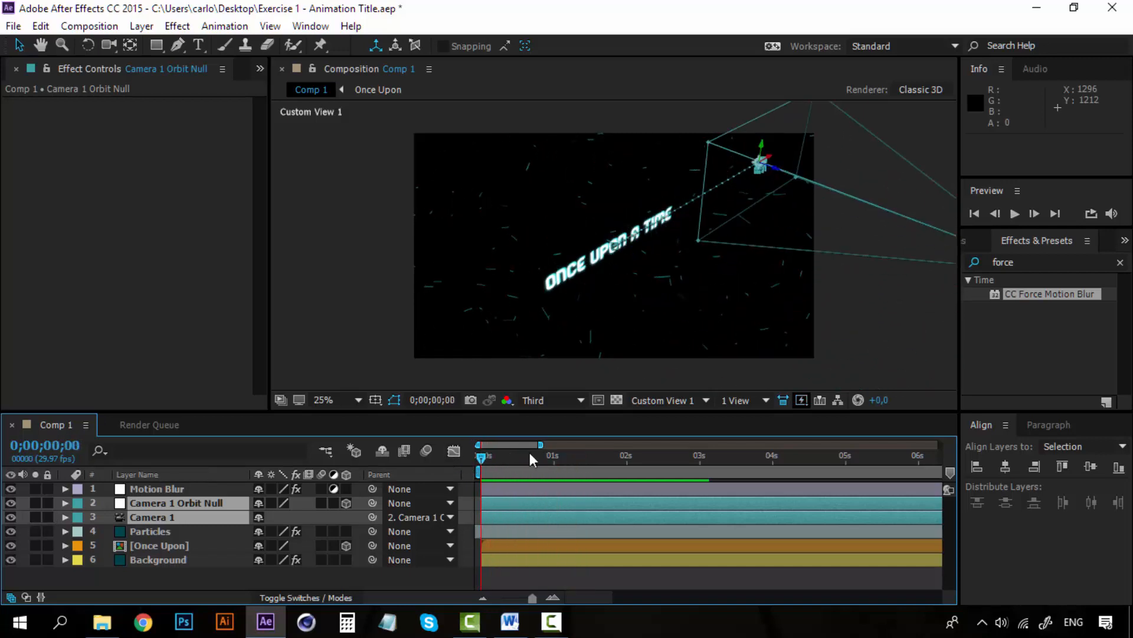
Return to the Active Camera view at 0;00;01;00 and show the Position keyframes of the Camera 1 Orbit Null layer
left_click(684, 401)
left_click(709, 182)
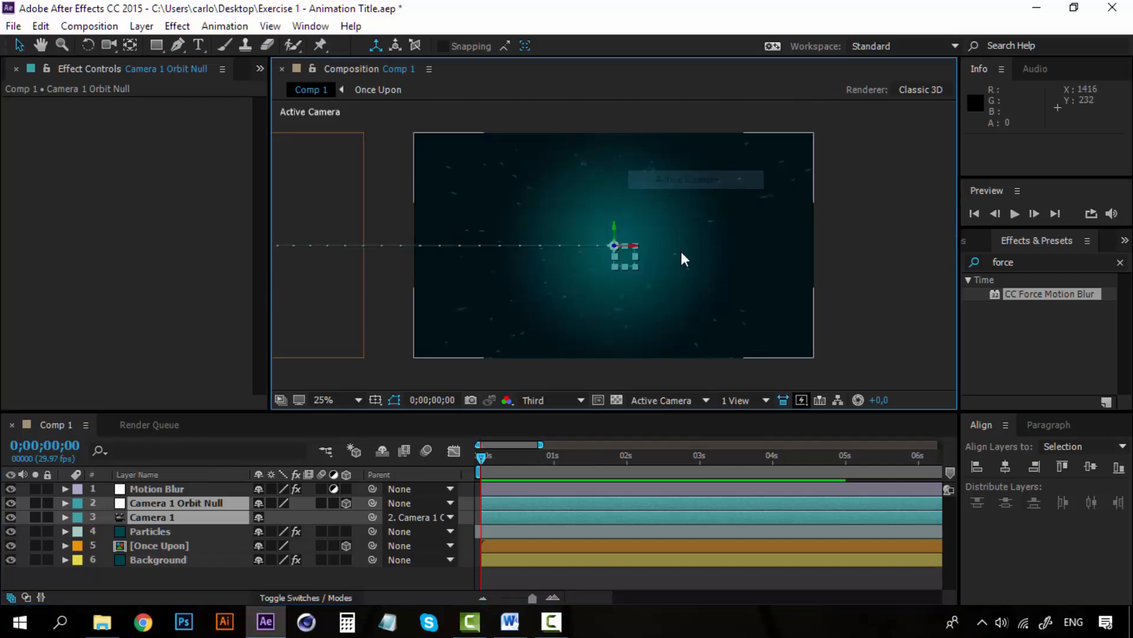
left_click_drag(481, 462, 555, 456)
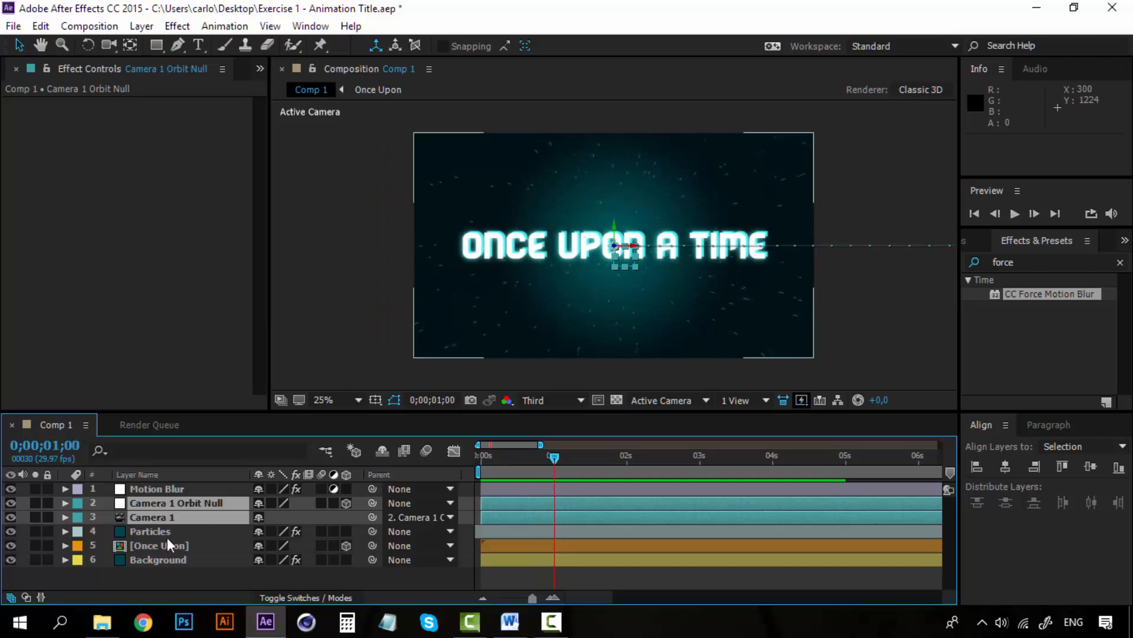
left_click(162, 574)
left_click(176, 506)
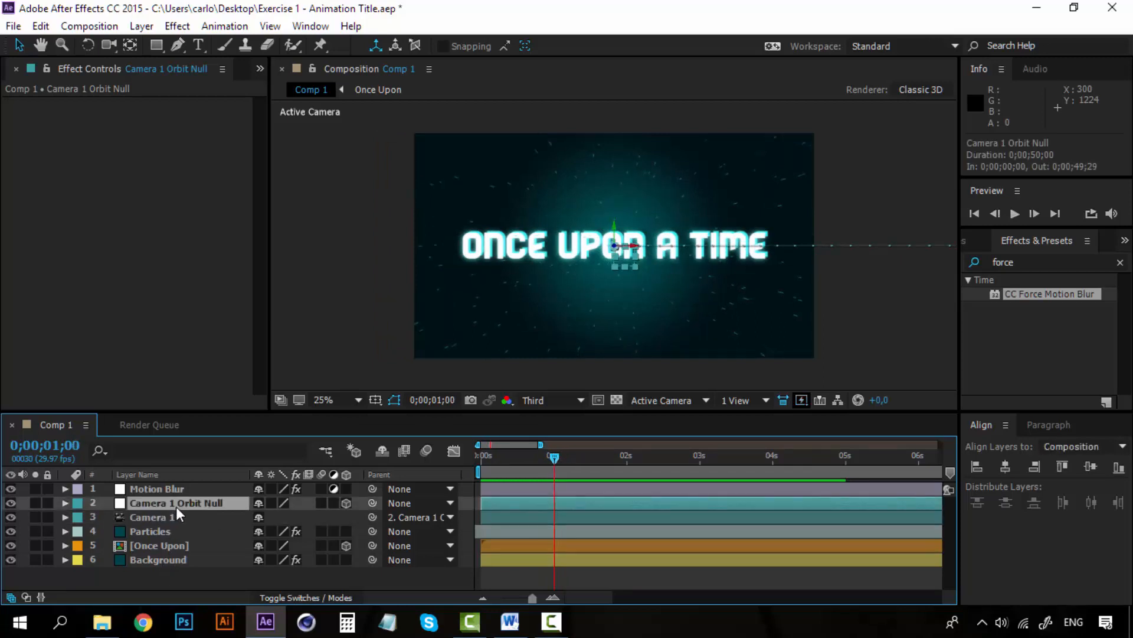
key("p")
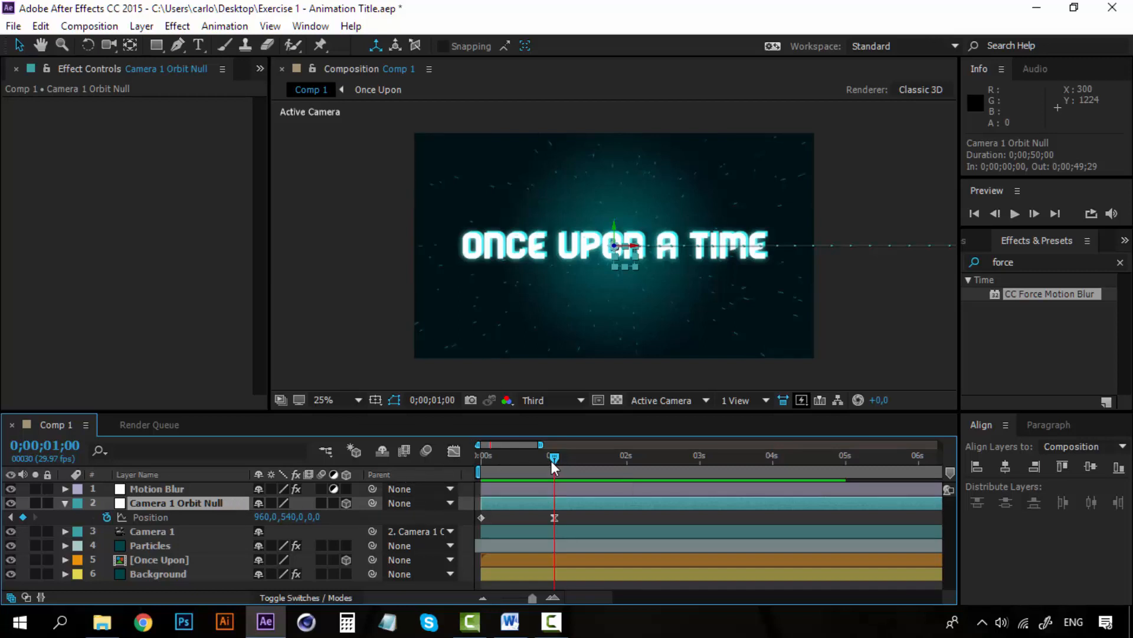
Play the composition repeatedly from about one second to judge how long the title needs to stay readable
key("space")
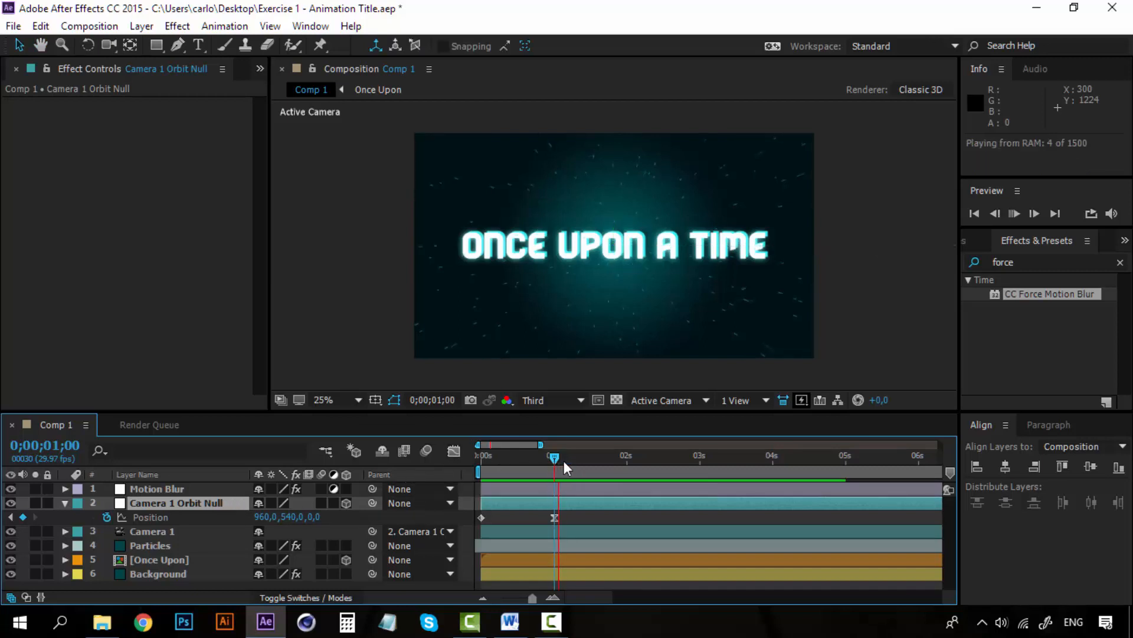
left_click(604, 458)
left_click_drag(593, 456, 554, 459)
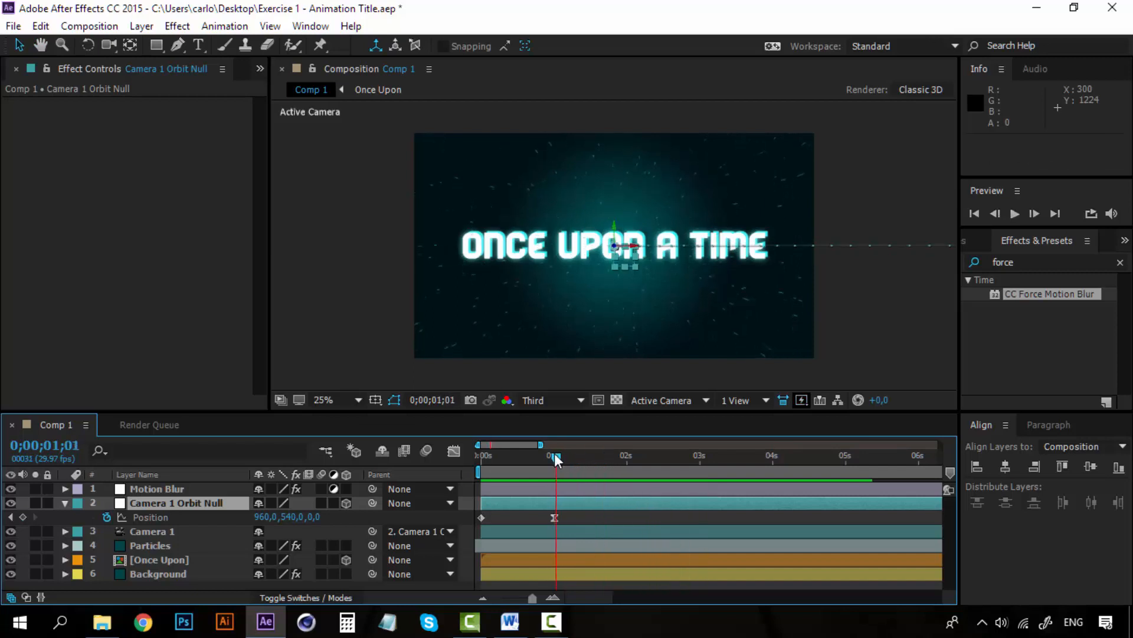
key("space")
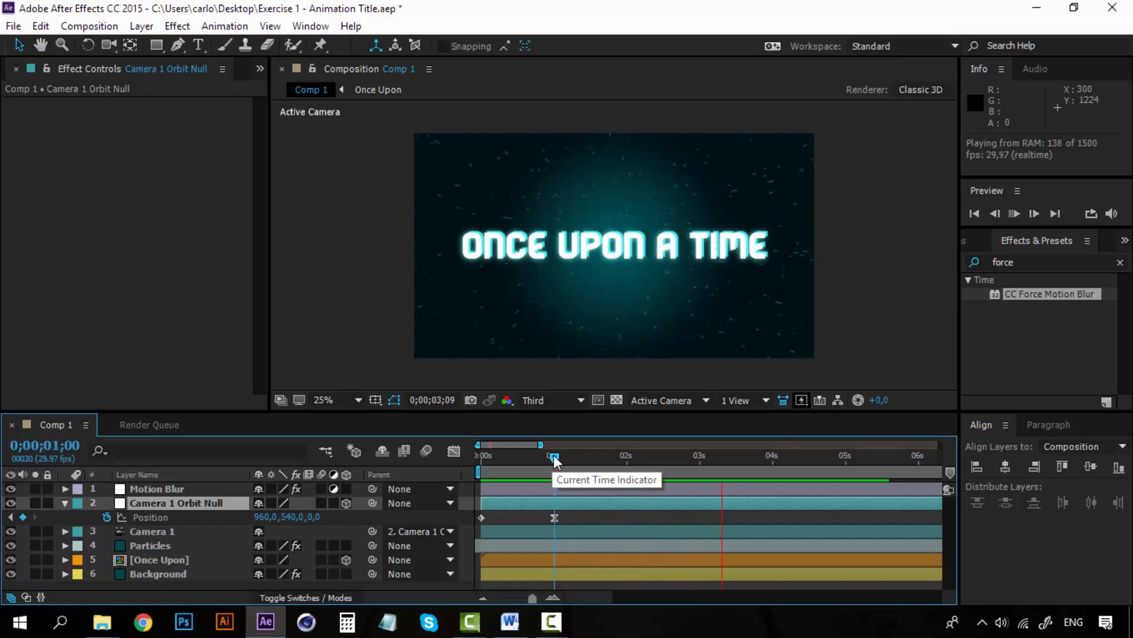
key("space")
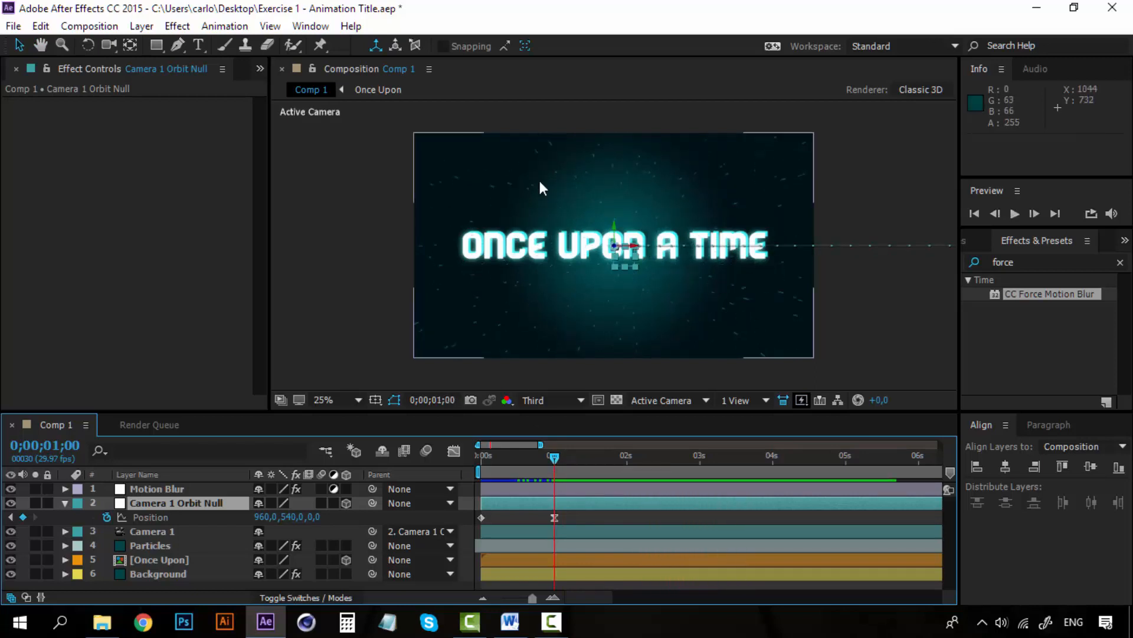
mouse_move(554, 458)
left_mouse_down()
mouse_move(530, 455)
mouse_move(555, 455)
left_mouse_up()
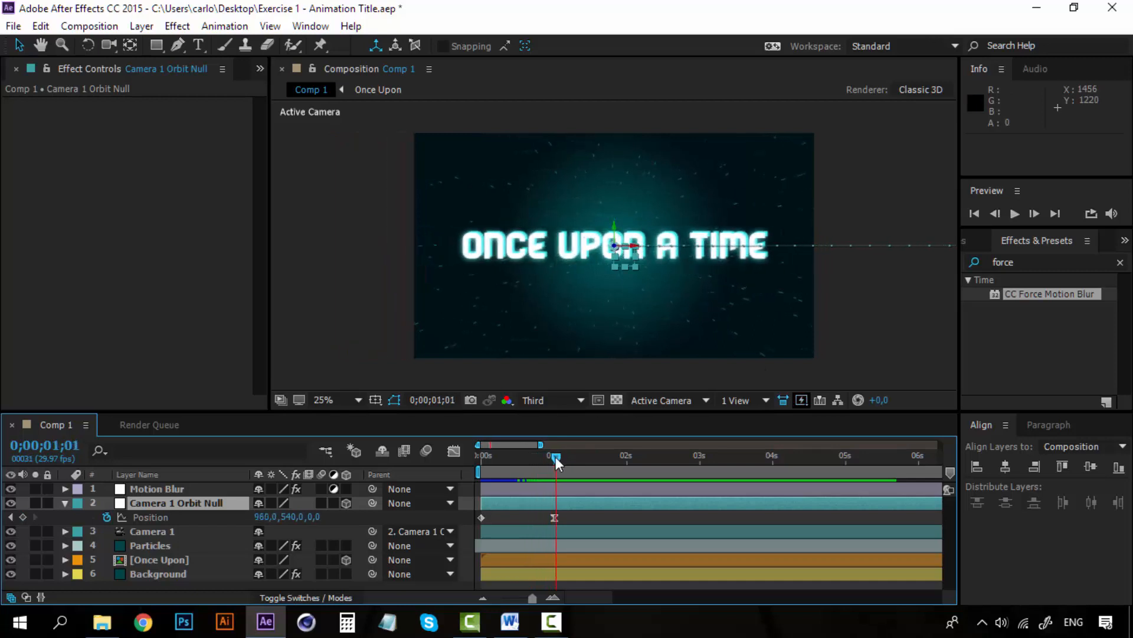
key("space")
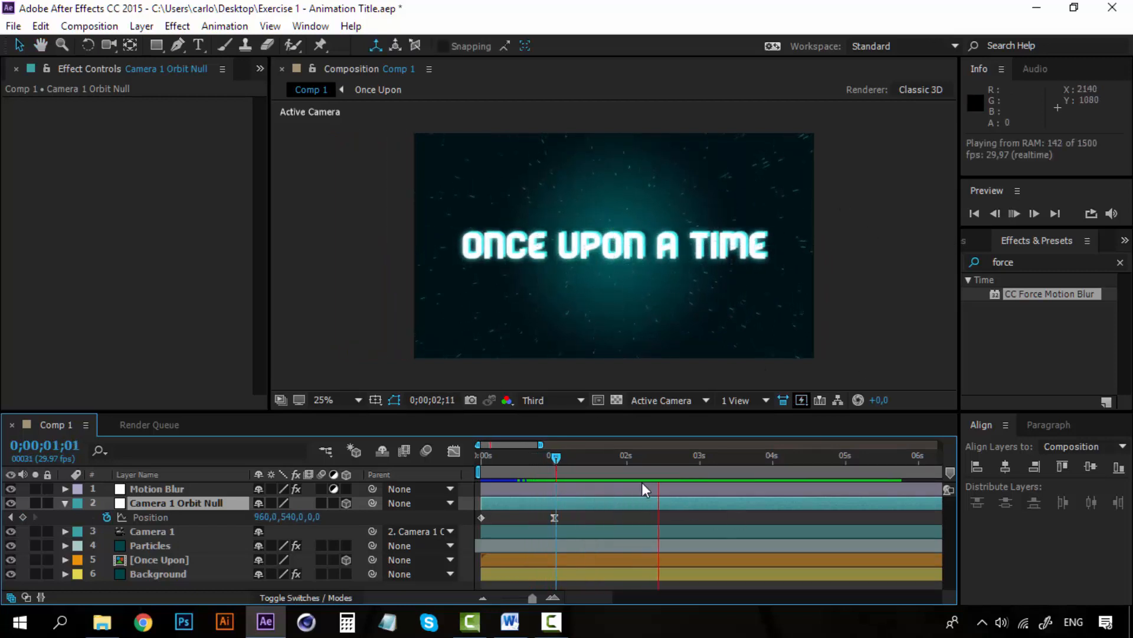
left_click_drag(622, 456, 555, 461)
key("space")
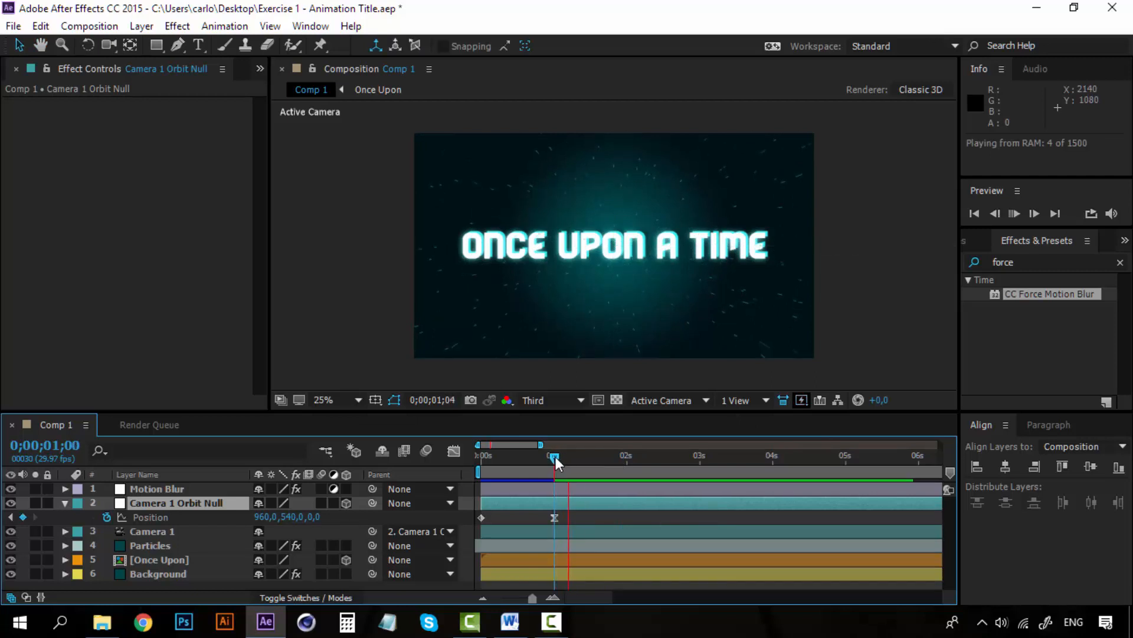
Add a Position keyframe to the Camera 1 Orbit Null layer at 0;00;02;15 to hold the camera on the title
left_click_drag(652, 457, 661, 455)
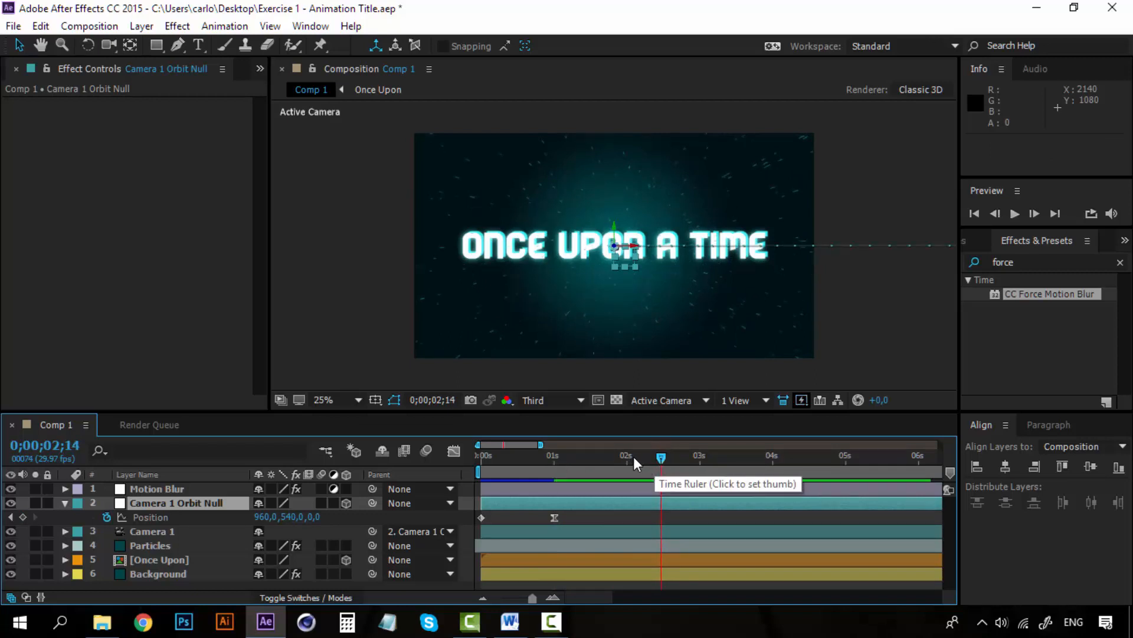
left_click_drag(663, 458, 665, 458)
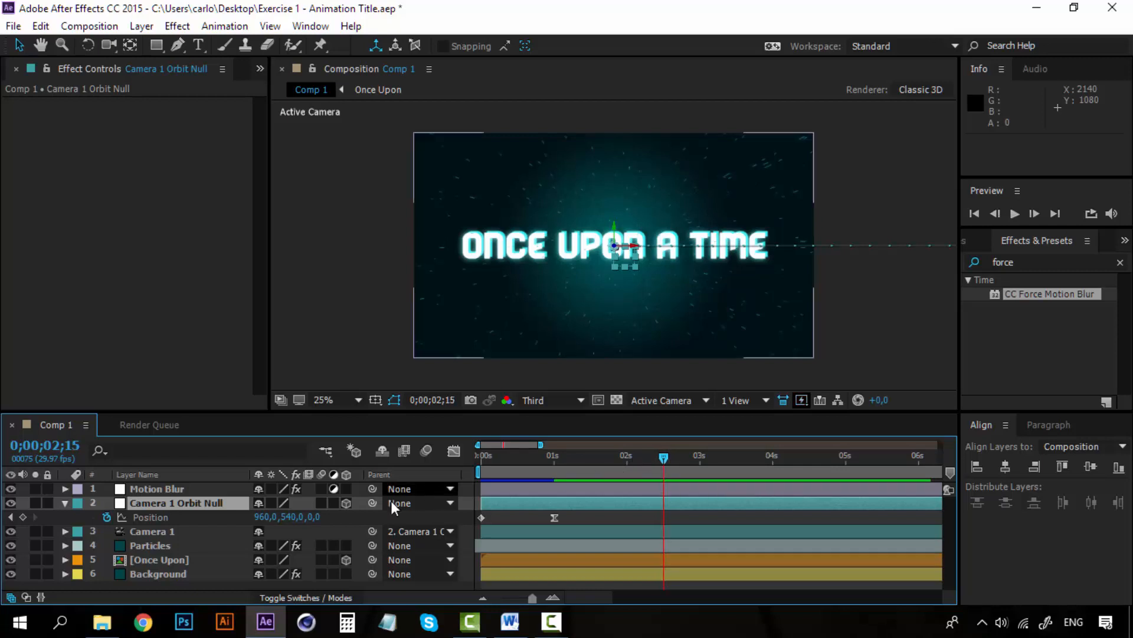
left_click(21, 516)
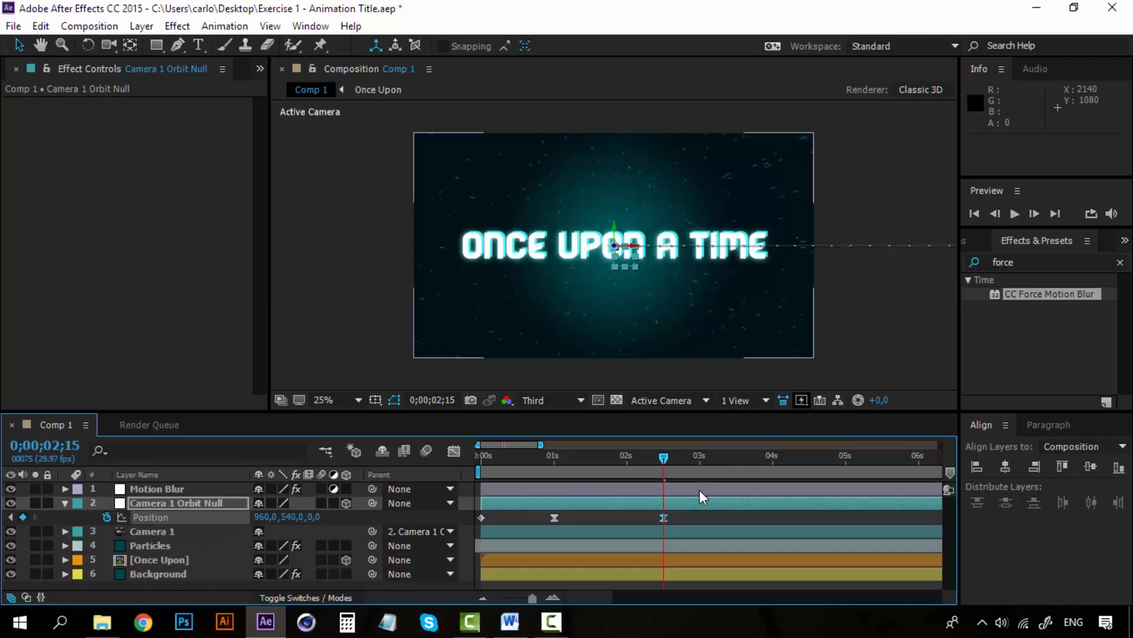
Keyframe the Camera 1 Orbit Null's Position at 0;00;03;19, moving the null vertically to 960, -1124, 0 so the camera leaves the title
left_click_drag(664, 458, 746, 455)
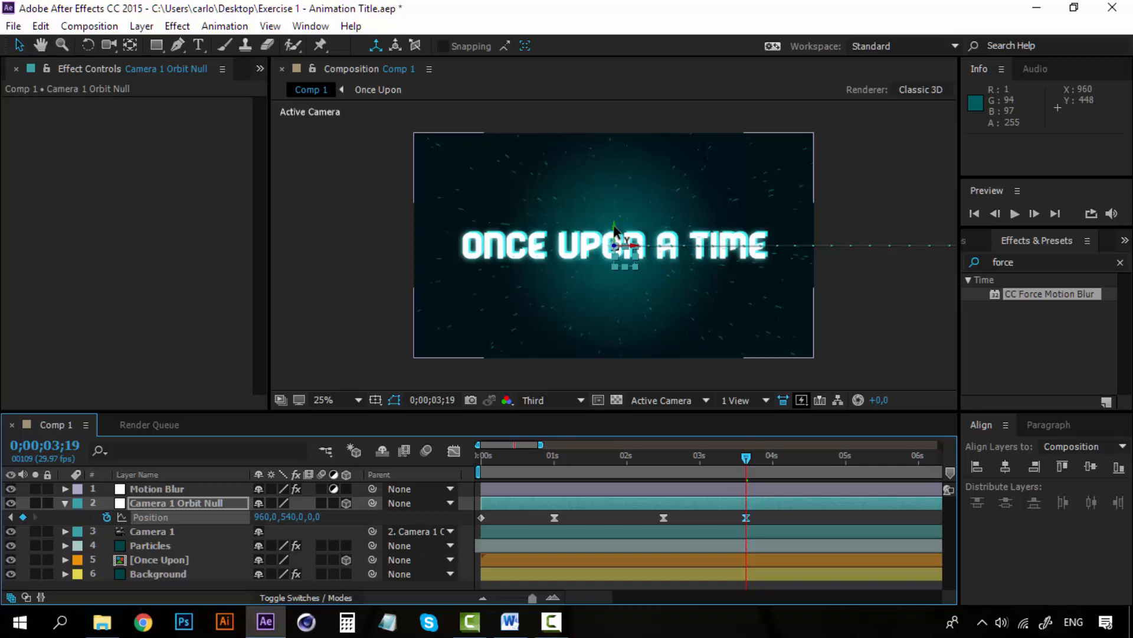
left_click(614, 230)
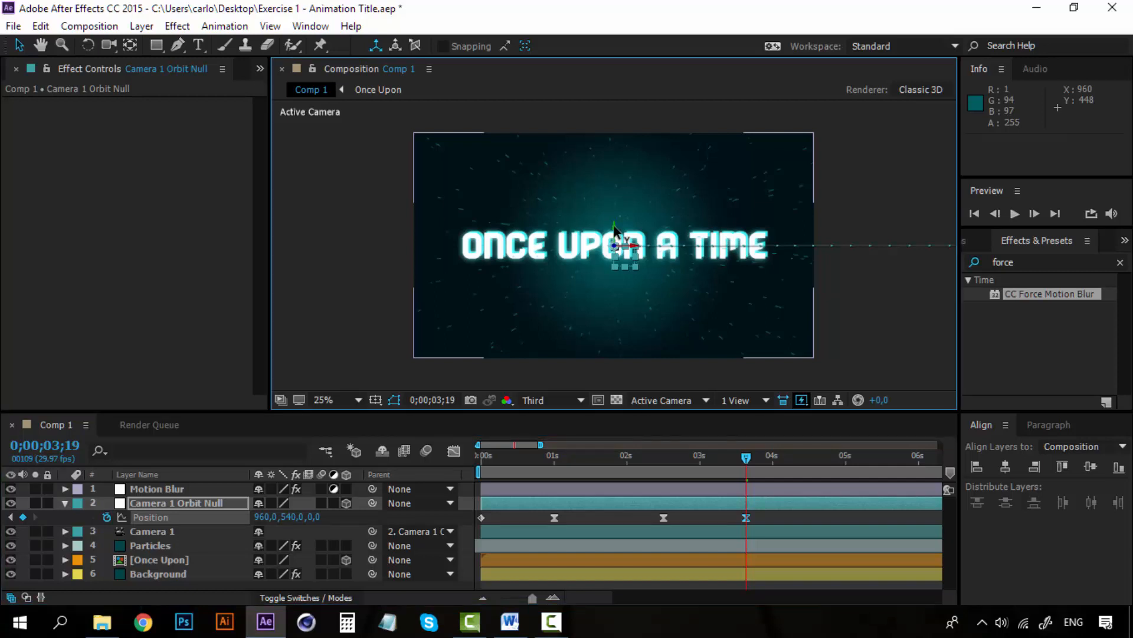
left_click_drag(614, 230, 634, 15)
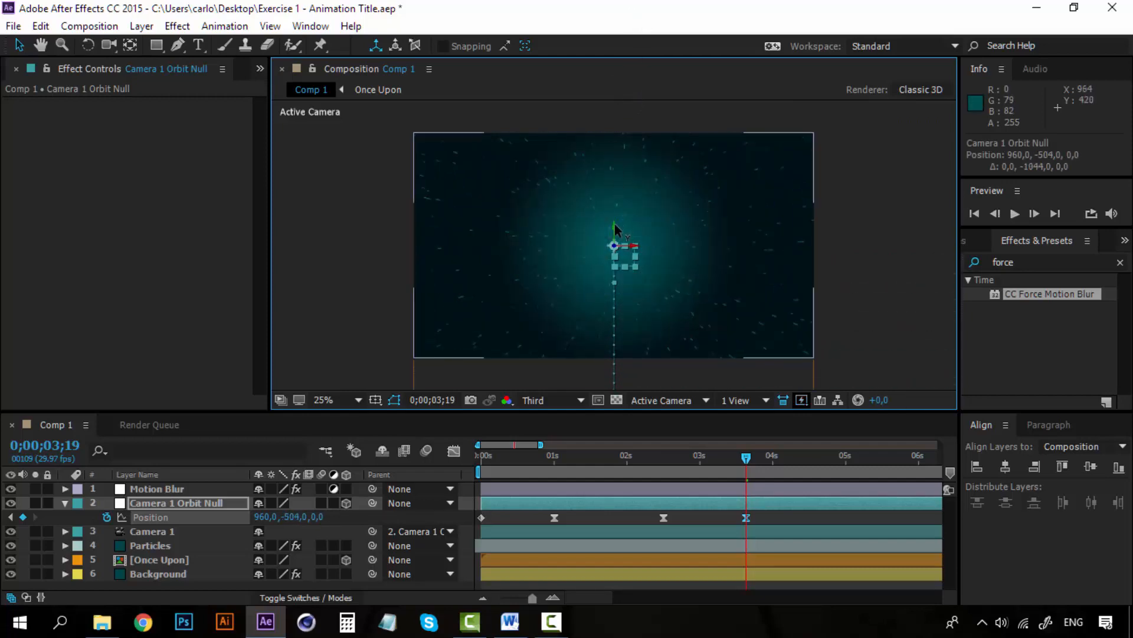
left_click_drag(615, 211, 630, 69)
Play the composition from 0;00;02;15 to check the vertical camera move away from the title
left_click(664, 456)
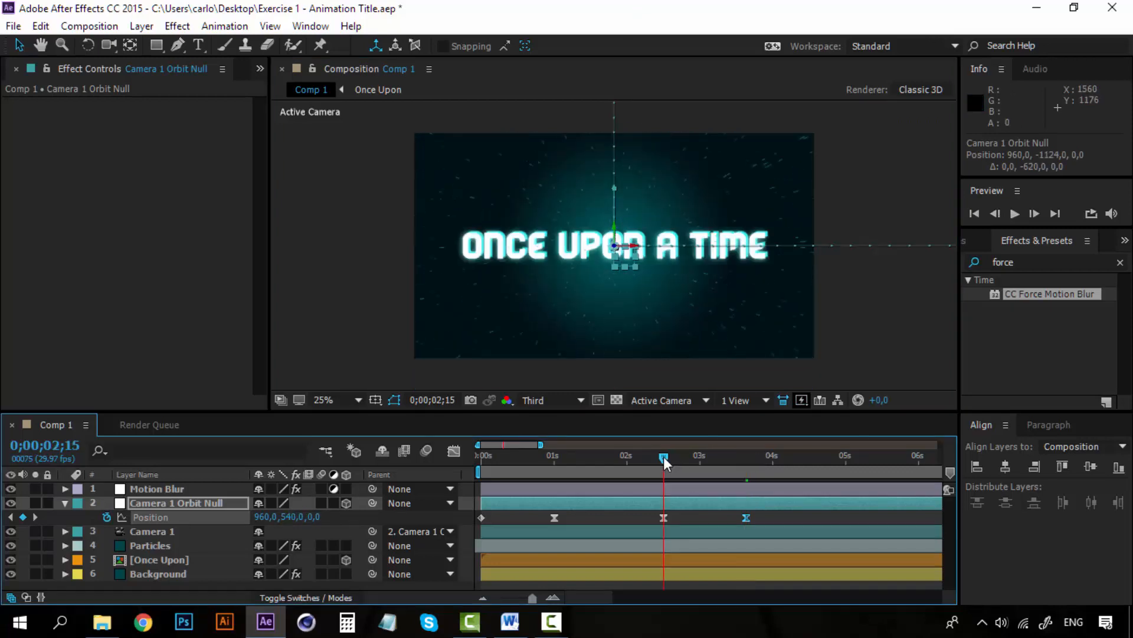
key("space")
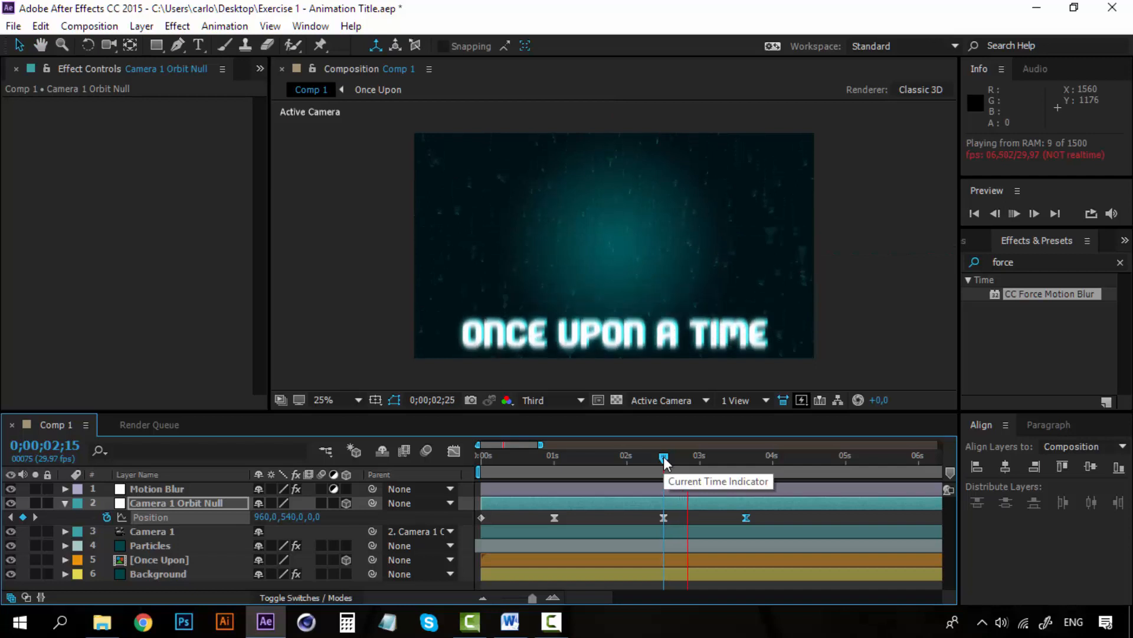
key("space")
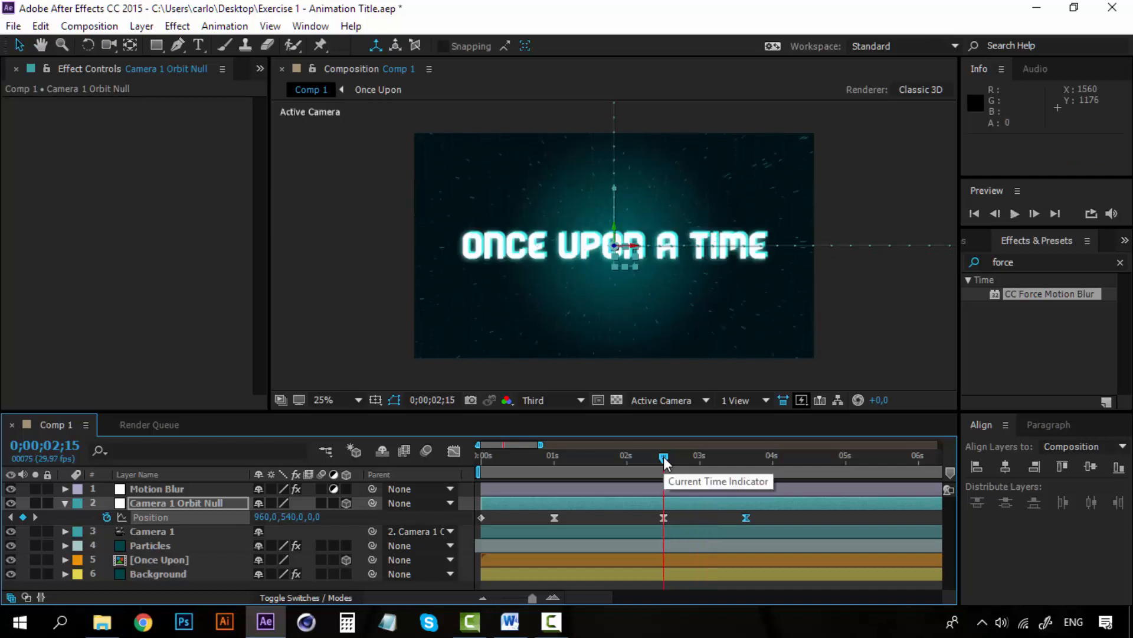
key("space")
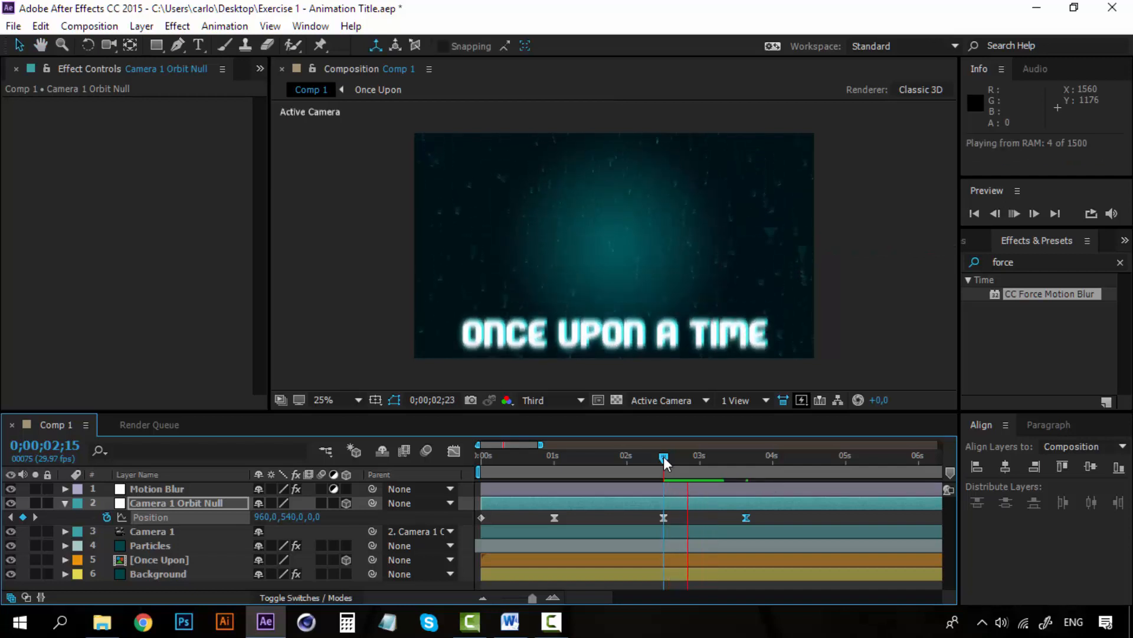
Play the whole animation repeatedly from 0;00;00;00 to review the camera's arrival, hold and exit
left_click_drag(663, 456, 477, 440)
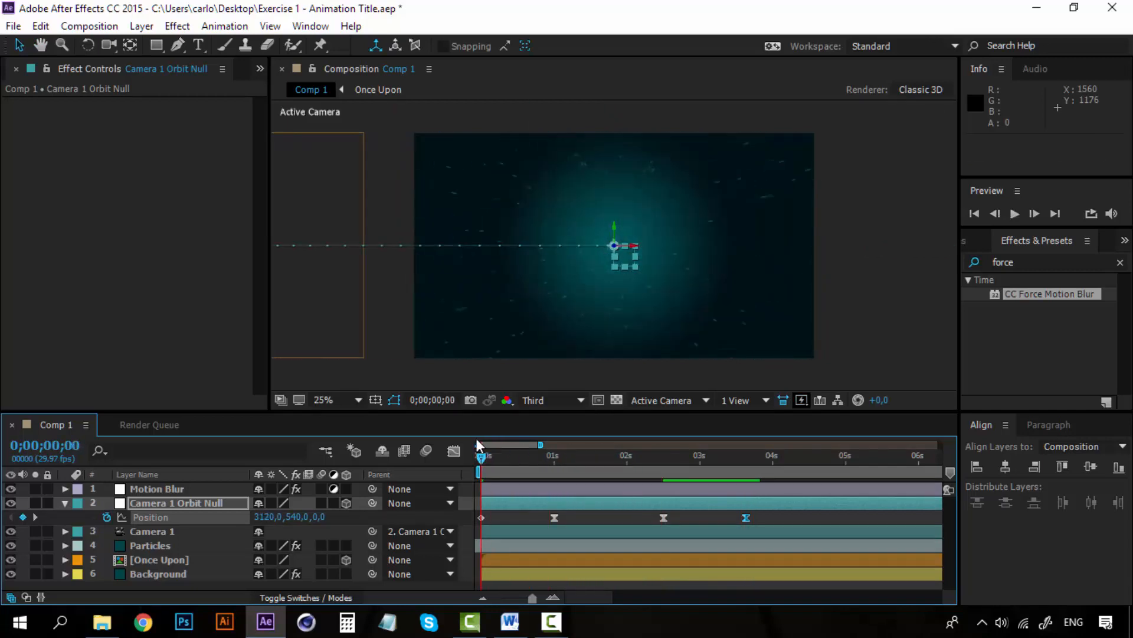
key("space")
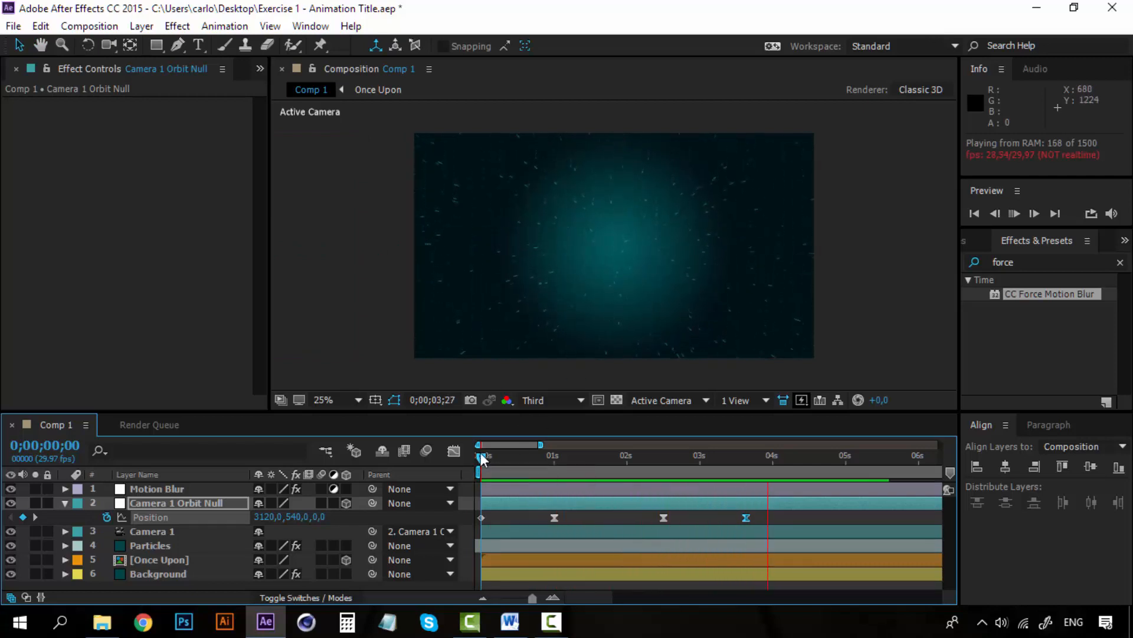
key("space")
key("space")
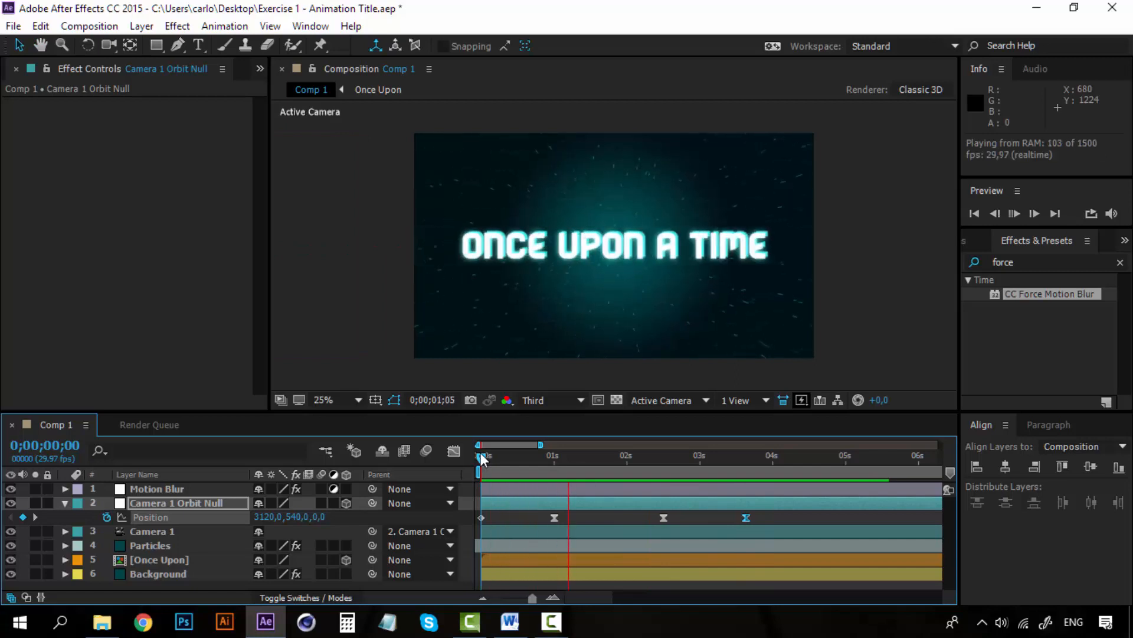
key("space")
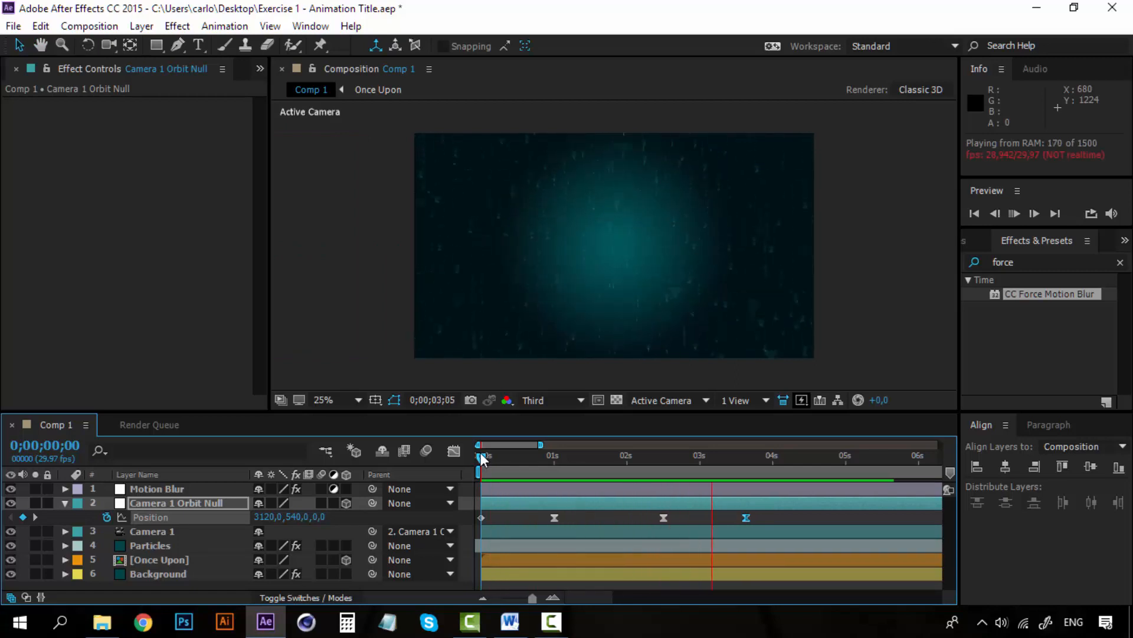
key("space")
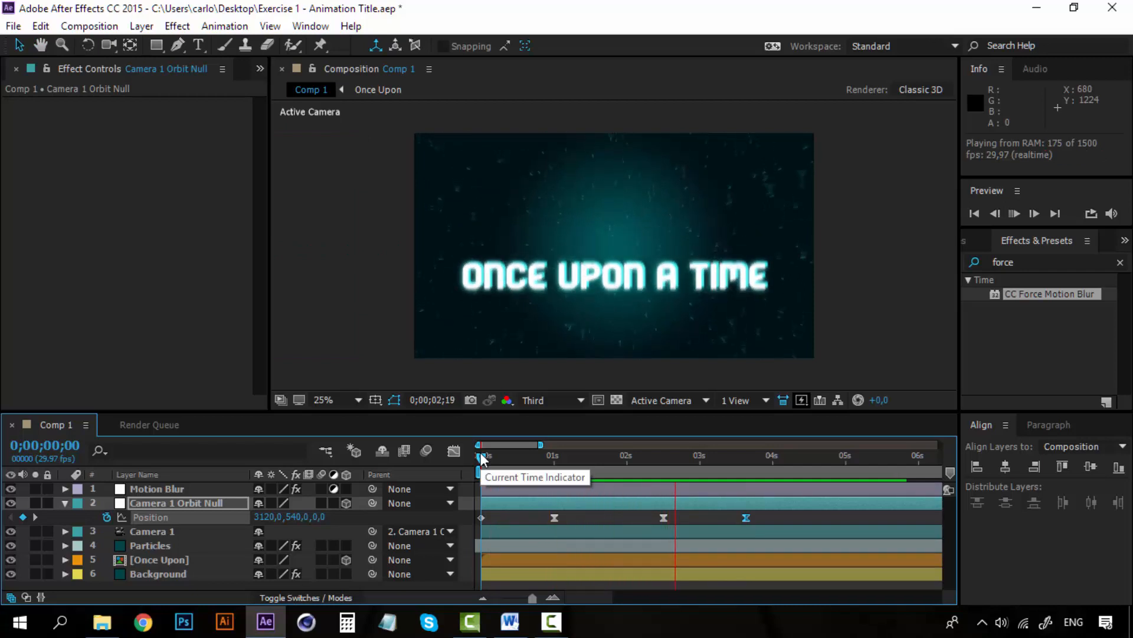
key("space")
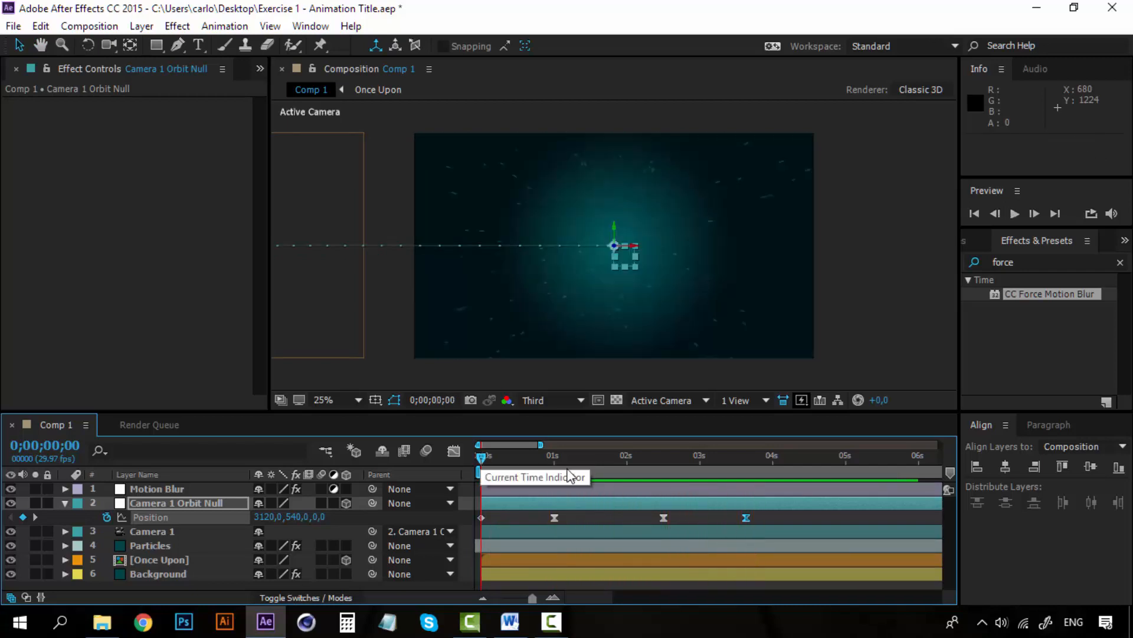
Return to the last Position keyframe of the Camera 1 Orbit Null at 0;00;03;19
left_click(715, 460)
left_click_drag(714, 457, 746, 460)
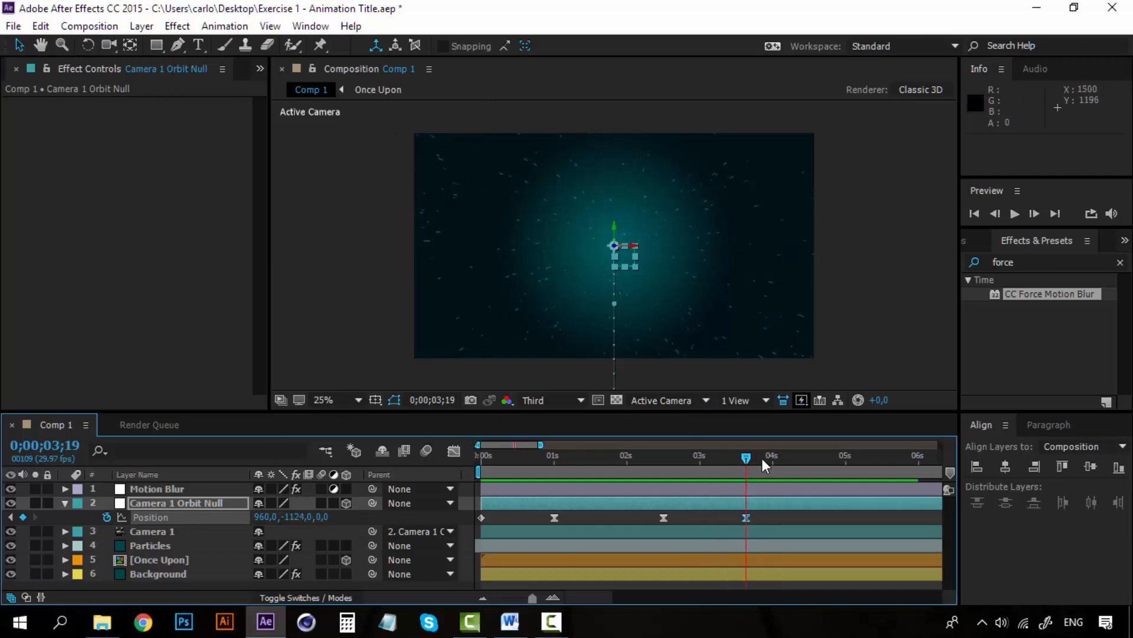
mouse_move(736, 455)
left_mouse_down()
mouse_move(533, 455)
mouse_move(756, 452)
mouse_move(745, 452)
left_mouse_up()
Collapse the Camera 1 Orbit Null's Position property and duplicate the Once Upon layer
left_click(163, 557)
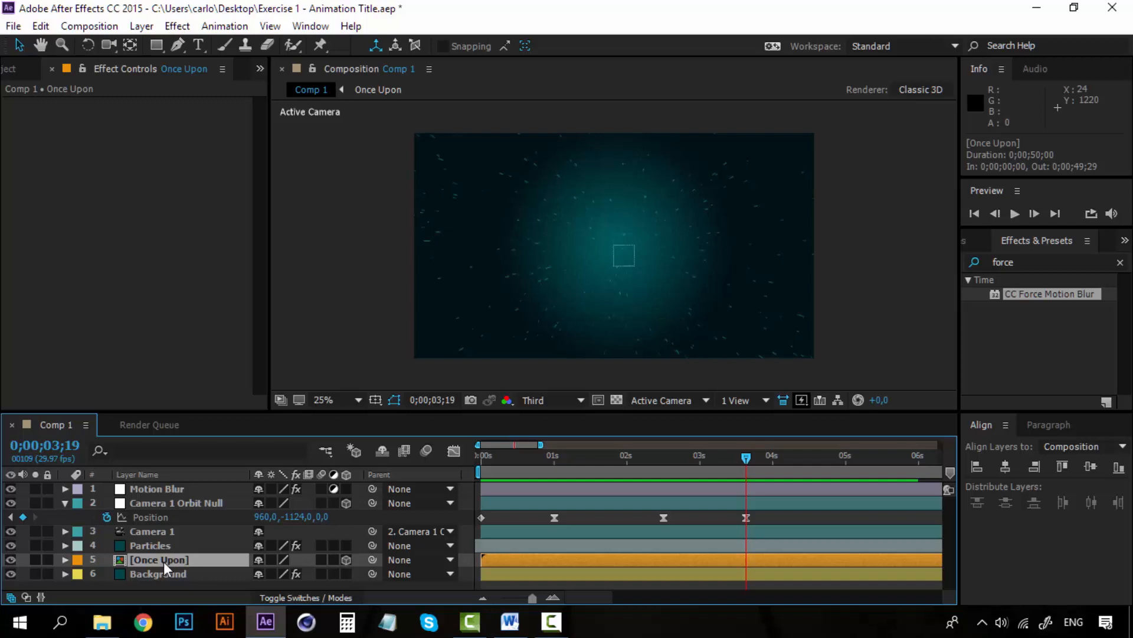
left_click(147, 503)
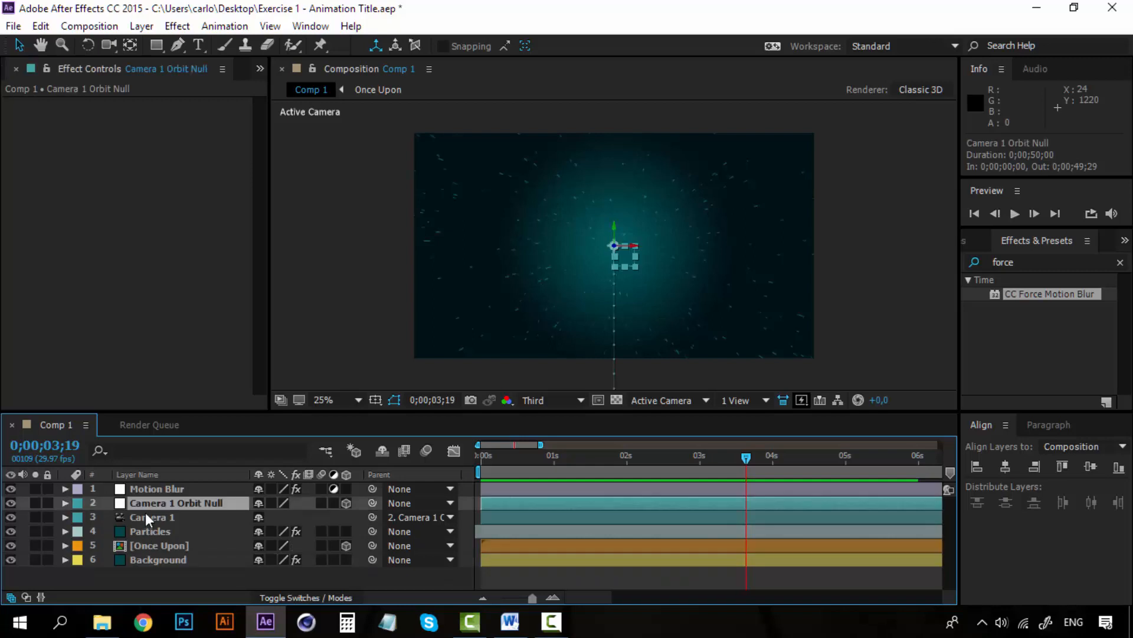
left_click(156, 540)
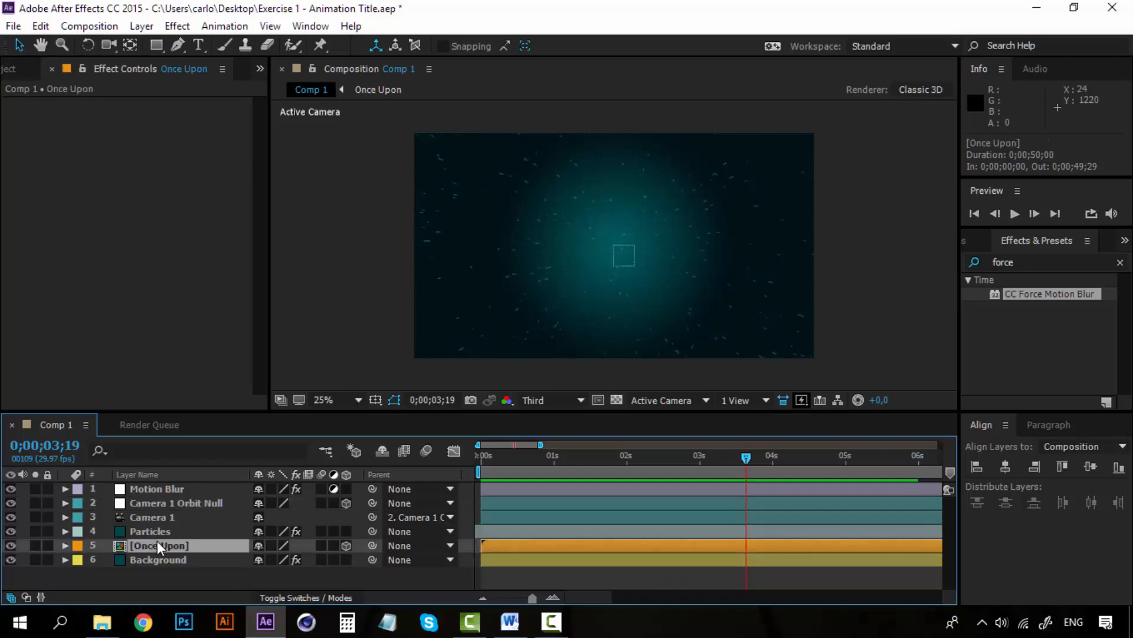
key("ctrl+d")
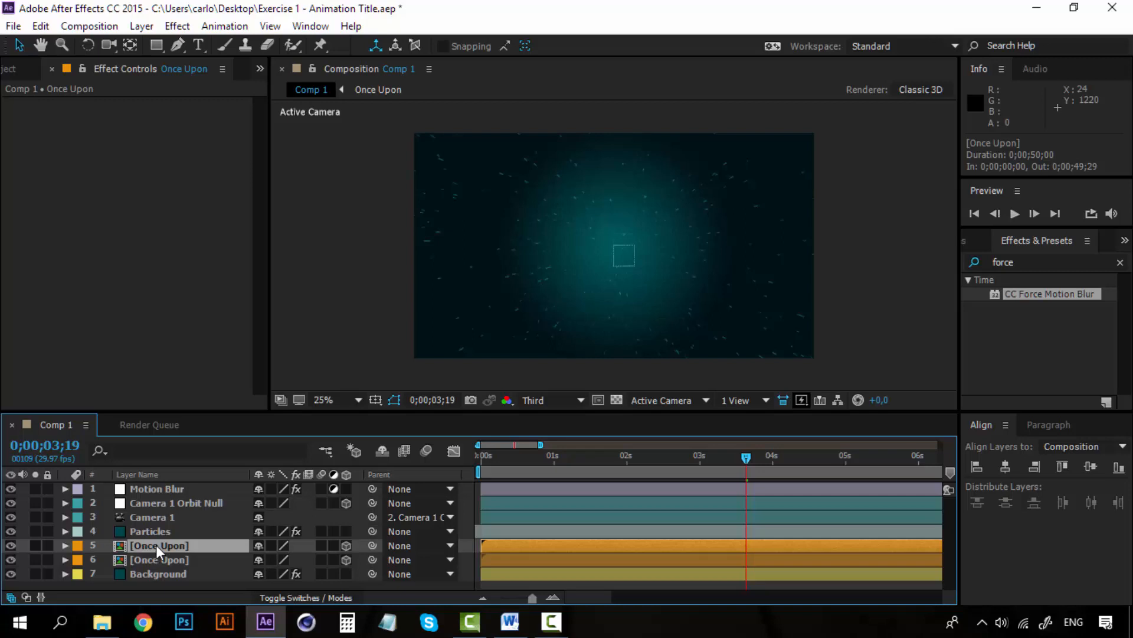
Copy both "Once upon a time" text layers from the Once Upon composition and paste them into Comp 1
double_click(156, 545)
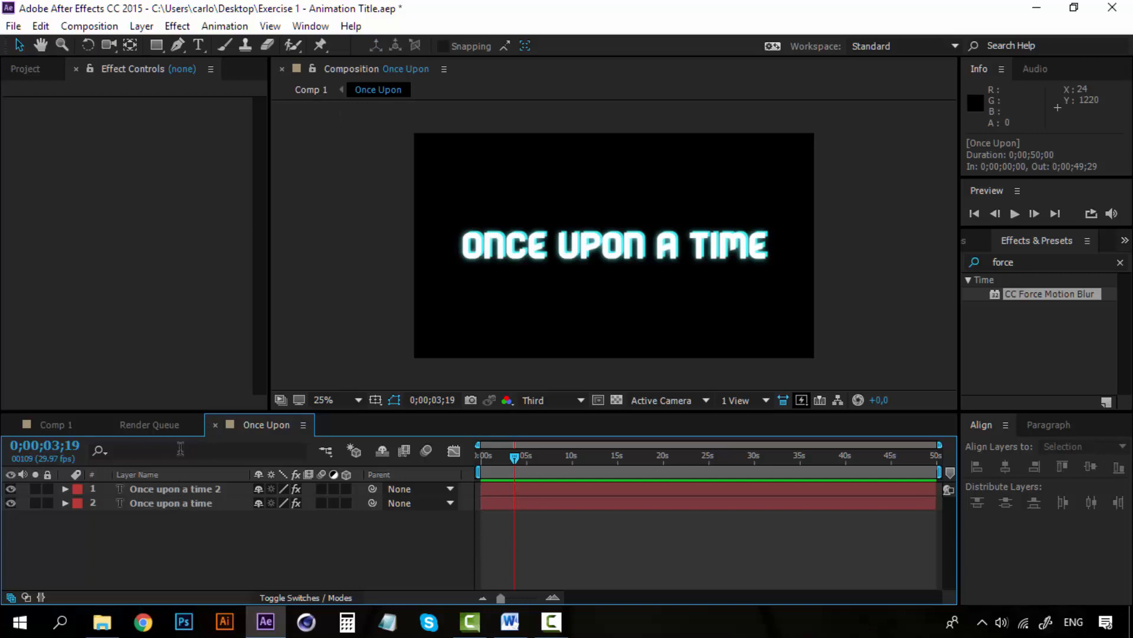
left_click(183, 489)
left_click(193, 505, "shift")
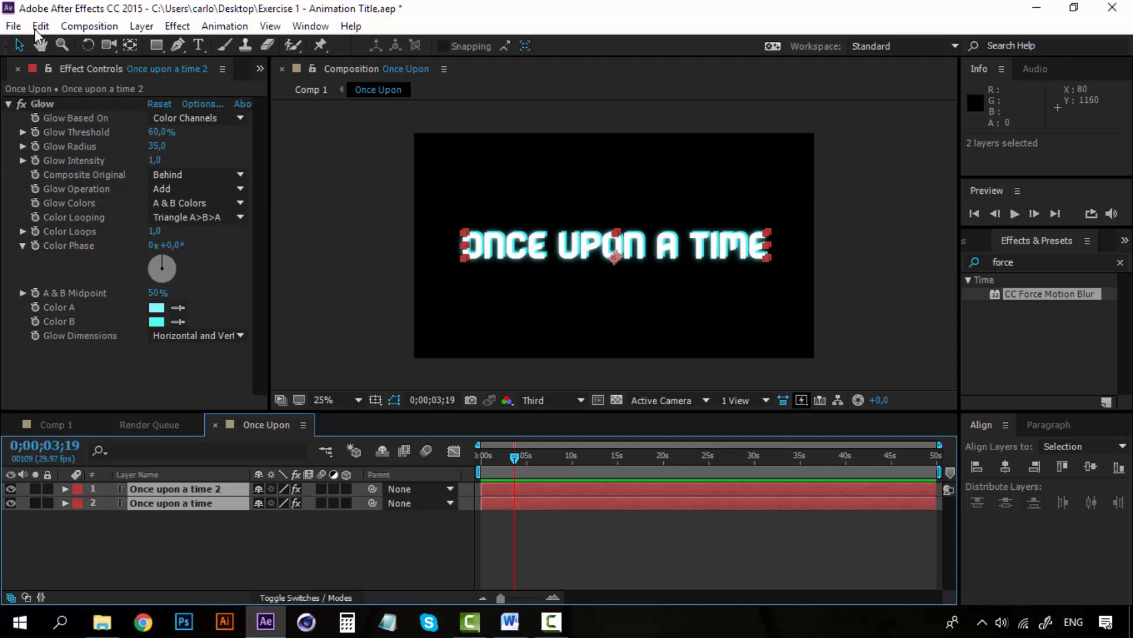
key("ctrl+c")
left_click(58, 423)
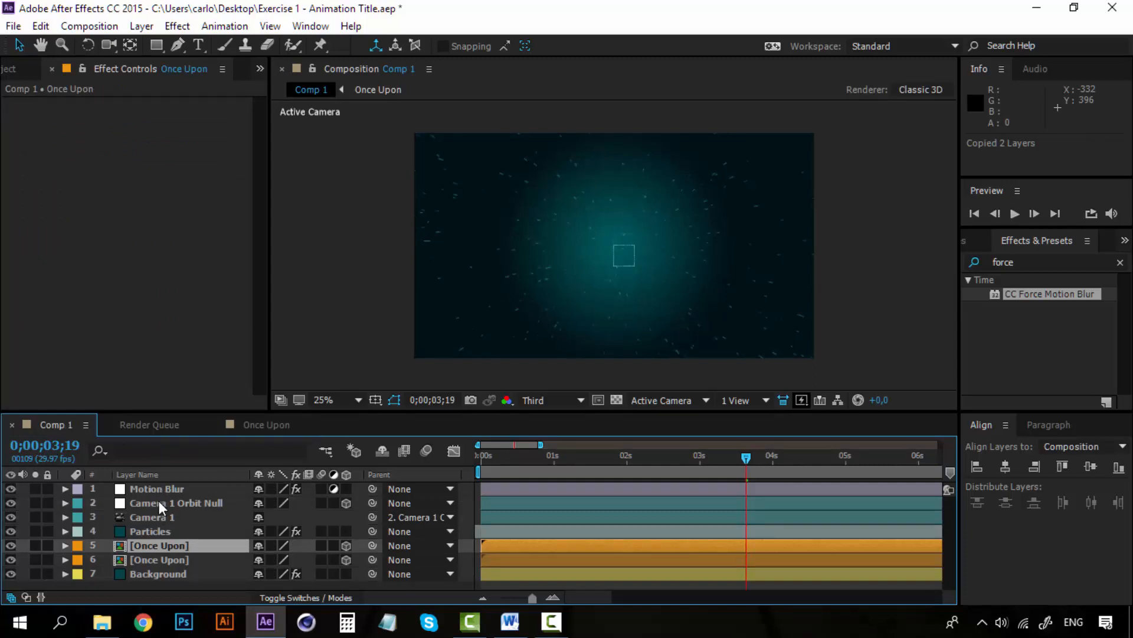
key("ctrl+v")
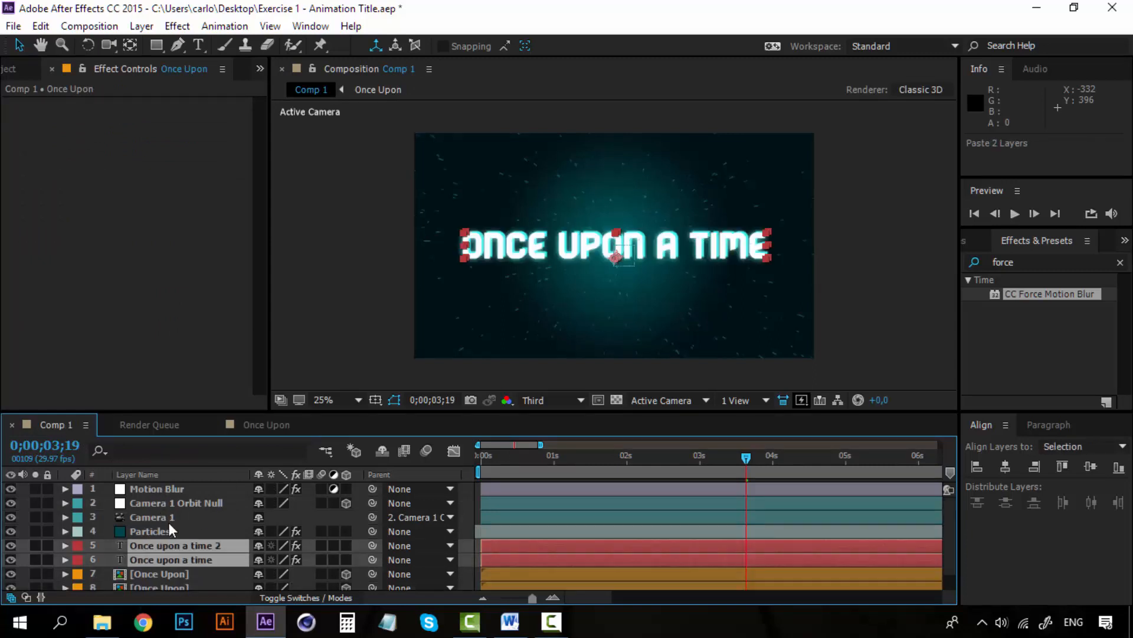
Close the Once Upon composition and delete the upper duplicate Once Upon layer from Comp 1
left_click(269, 422)
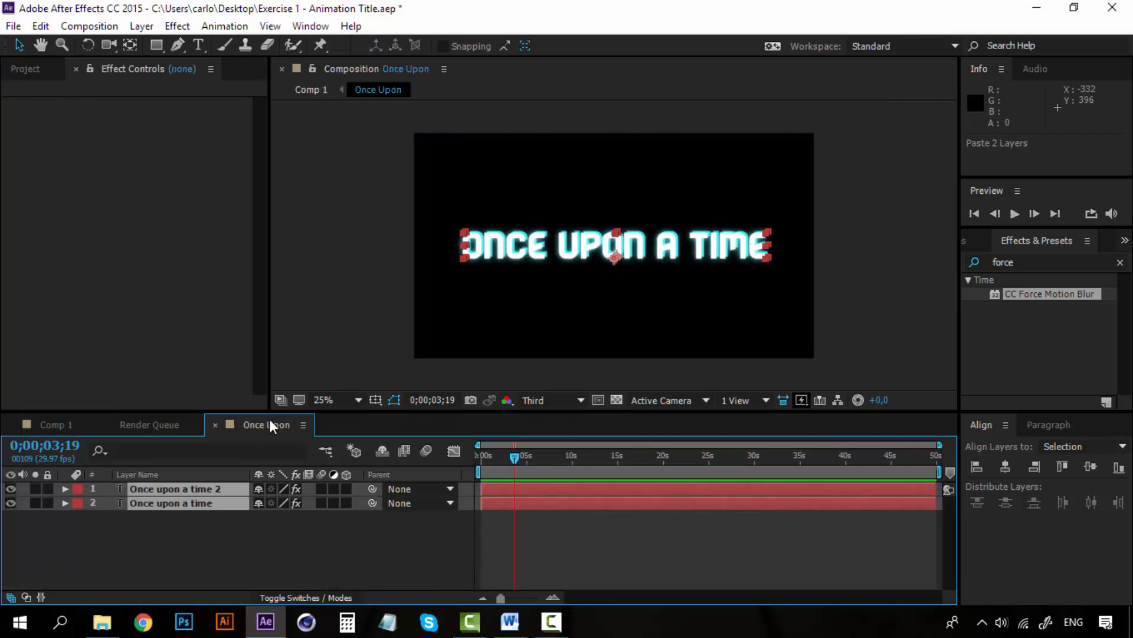
left_click(215, 425)
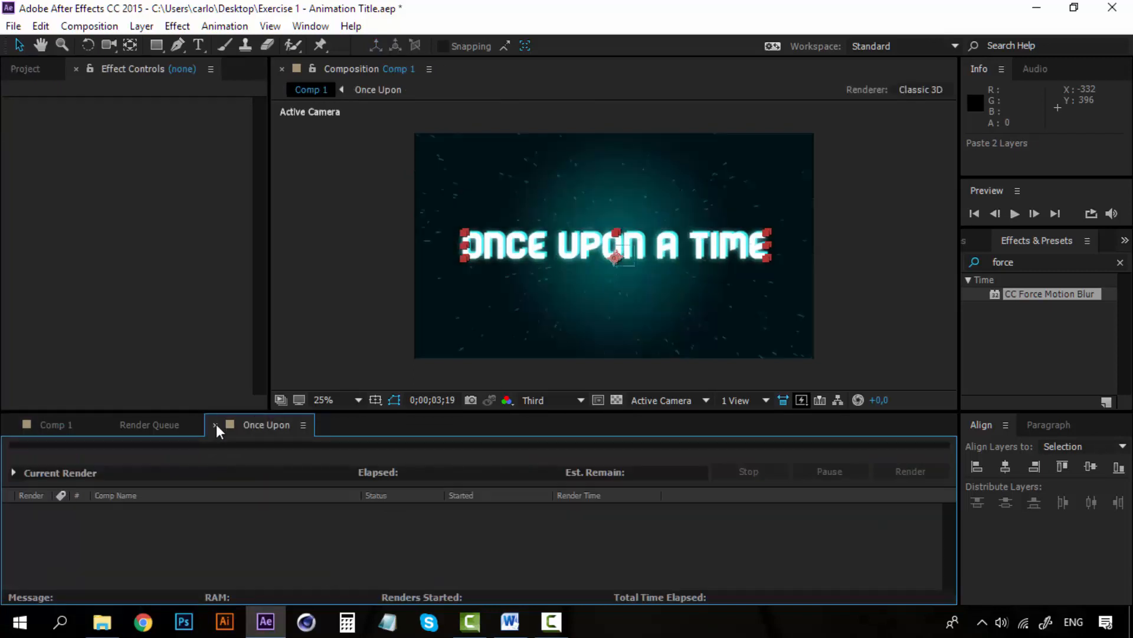
left_click(56, 424)
scroll(188, 579, "down", 1)
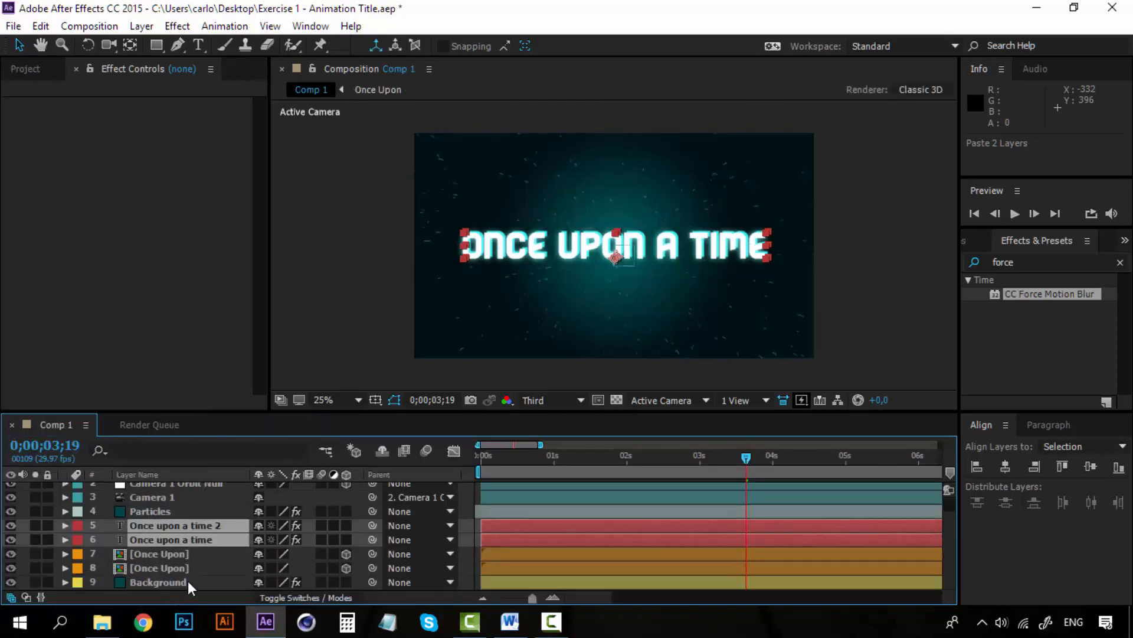
left_click(162, 554)
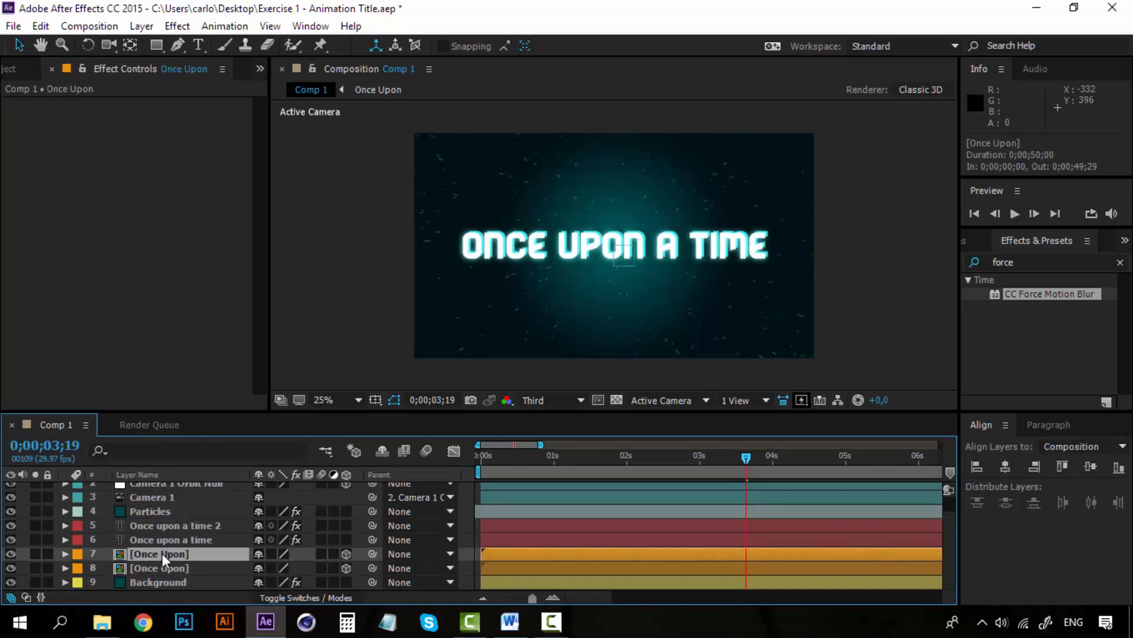
scroll(161, 554, "up", 1)
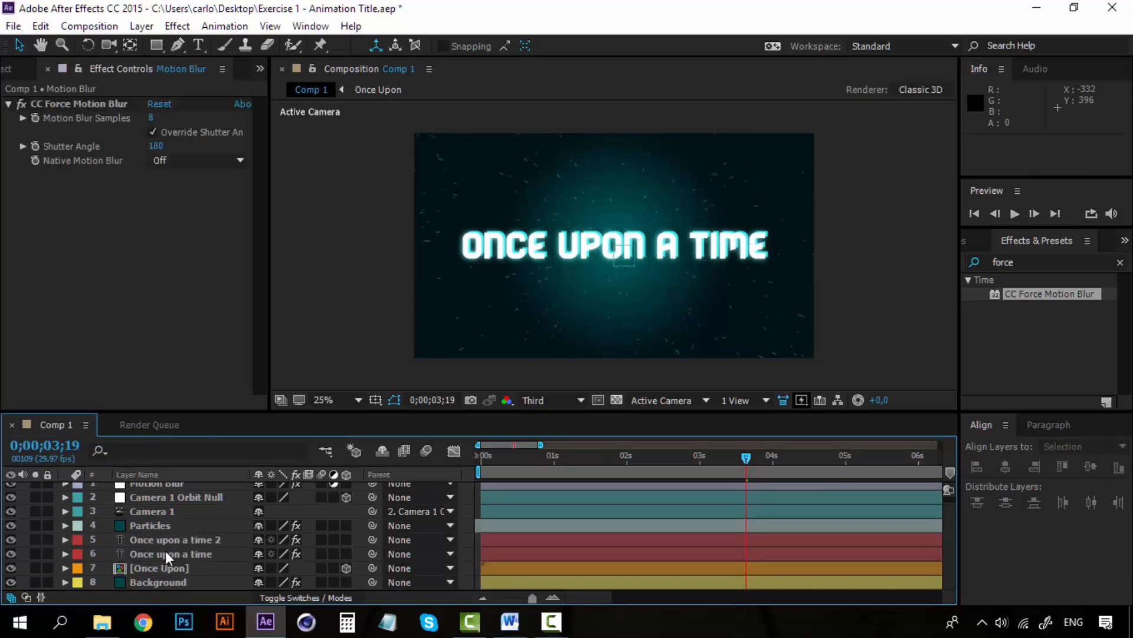
Inspect the contents of the remaining Once Upon layer's composition, close it and return to Comp 1
left_click(163, 554)
left_click(154, 568)
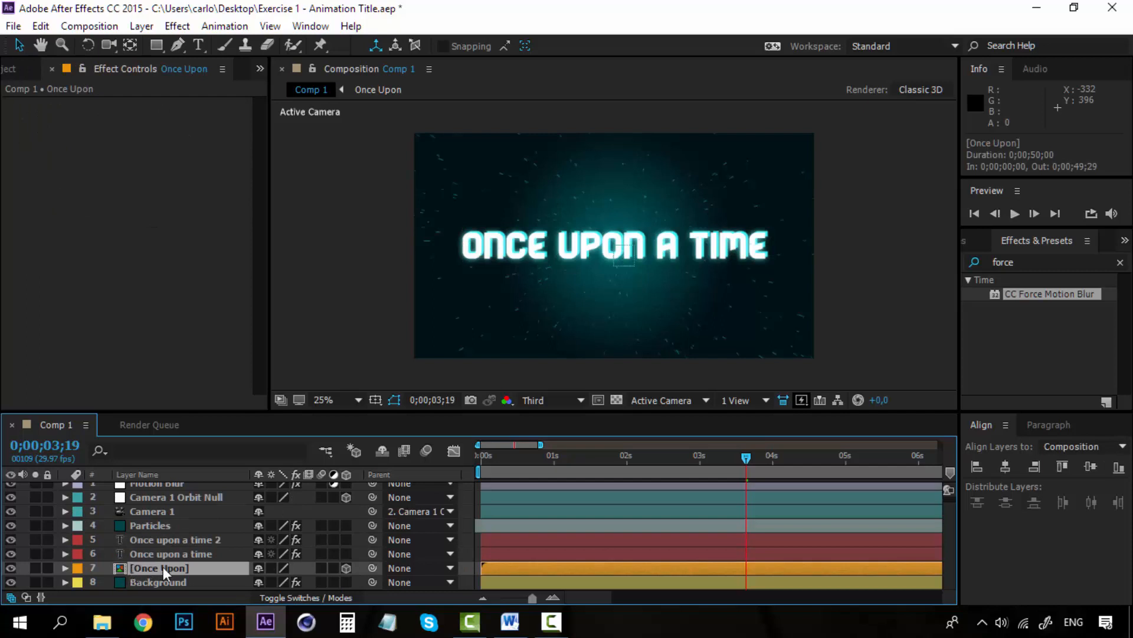
double_click(126, 568)
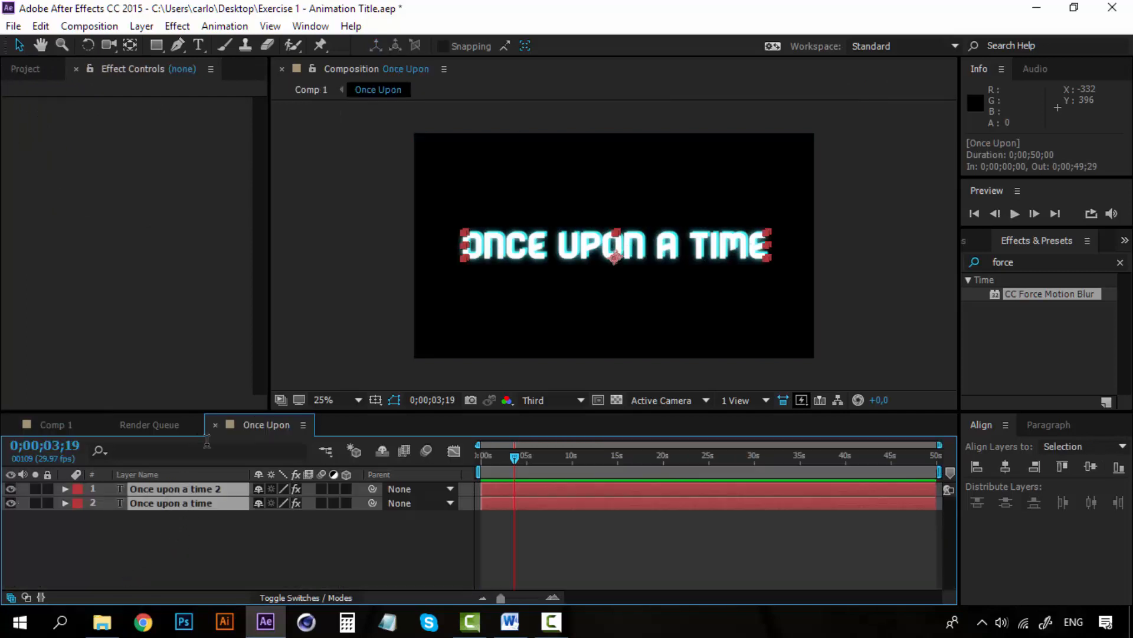
left_click(215, 425)
left_click(52, 423)
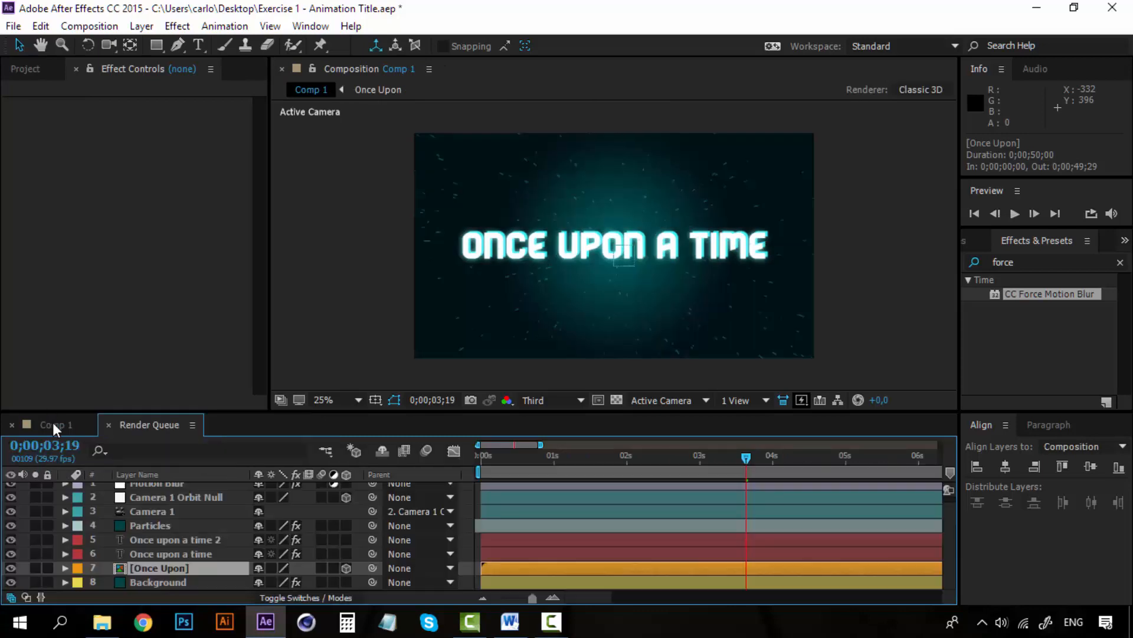
Duplicate the remaining Once Upon layer in Comp 1, below the pasted text layers
left_click(180, 551)
left_click(183, 539)
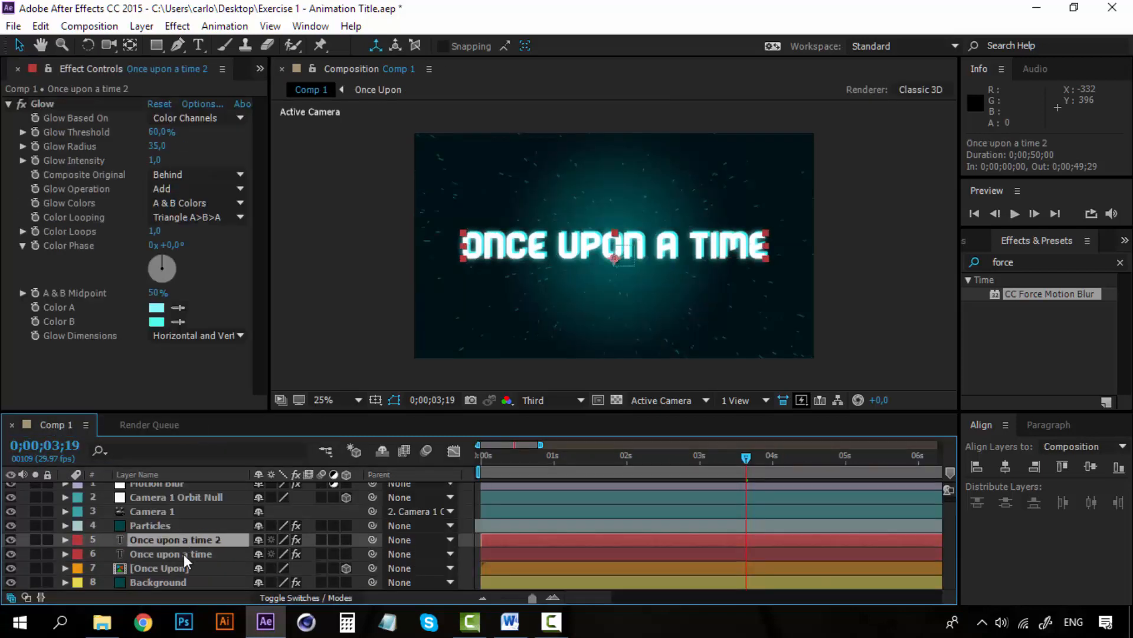
left_click(181, 563)
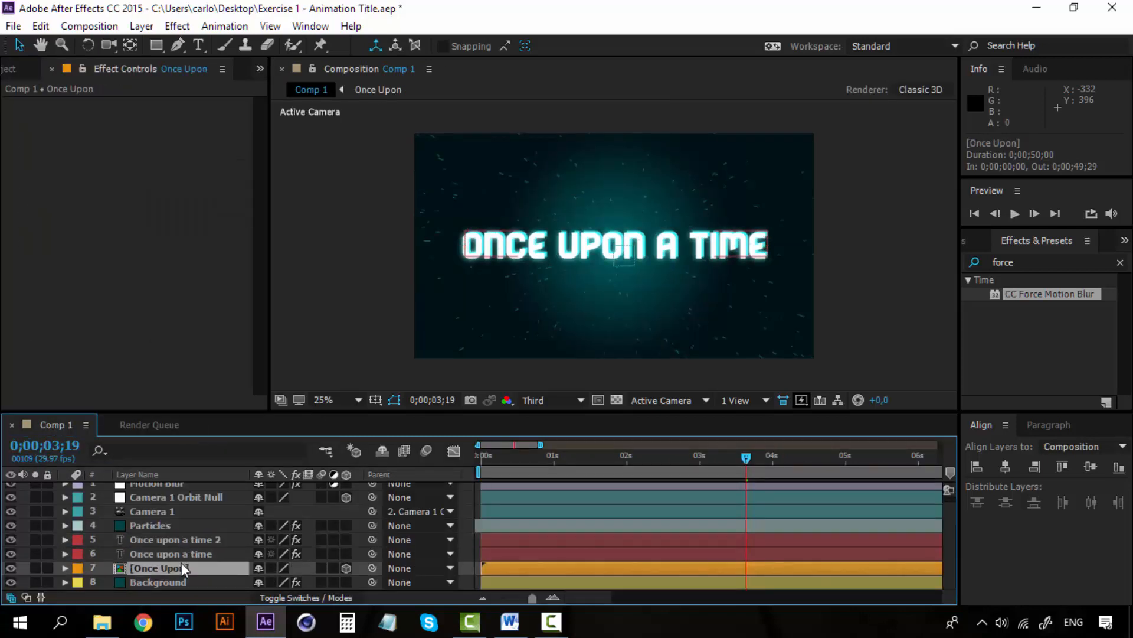
key("ctrl+d")
Try changing the upper text in the duplicated Once Upon layer's composition to "in a world" with the lower text hidden, and return to Comp 1
double_click(175, 565)
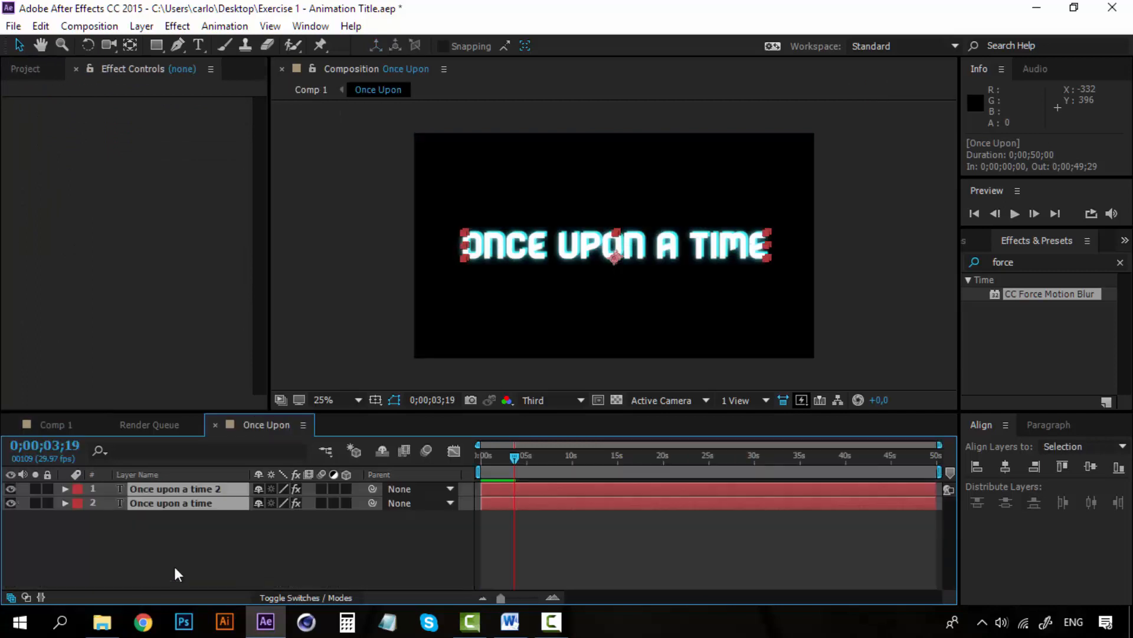
left_click(200, 551)
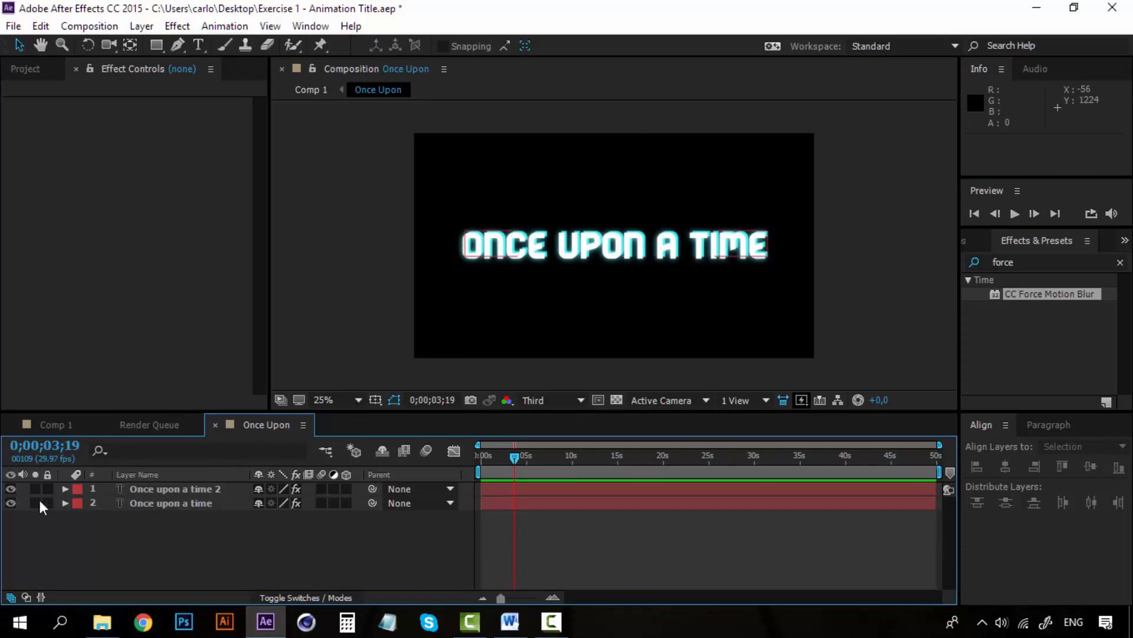
left_click(207, 47)
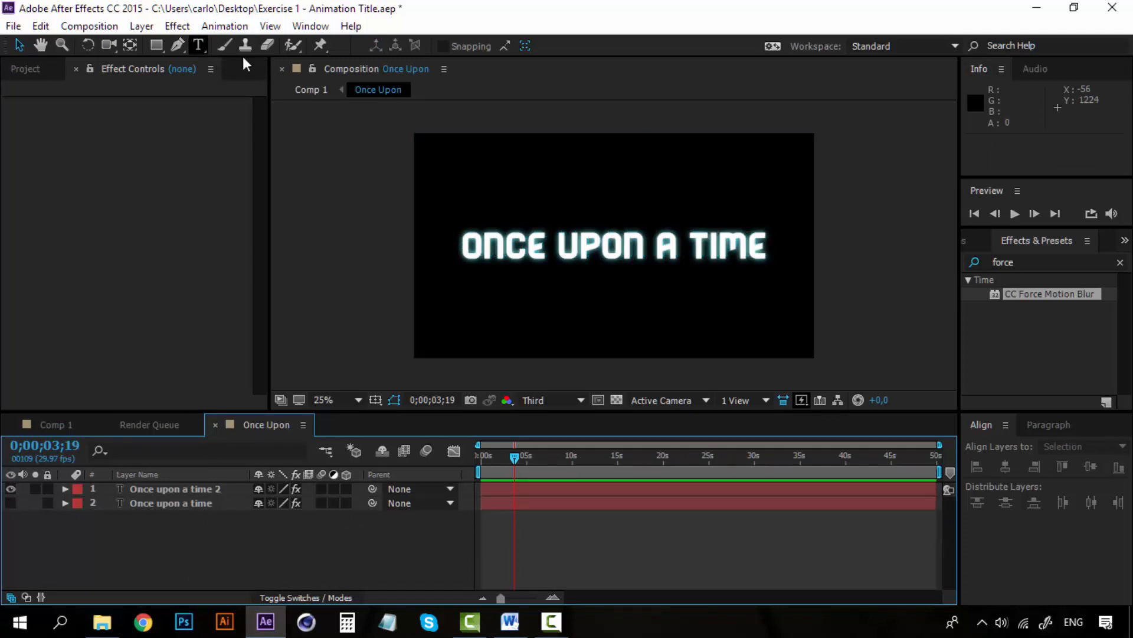
triple_click(632, 246)
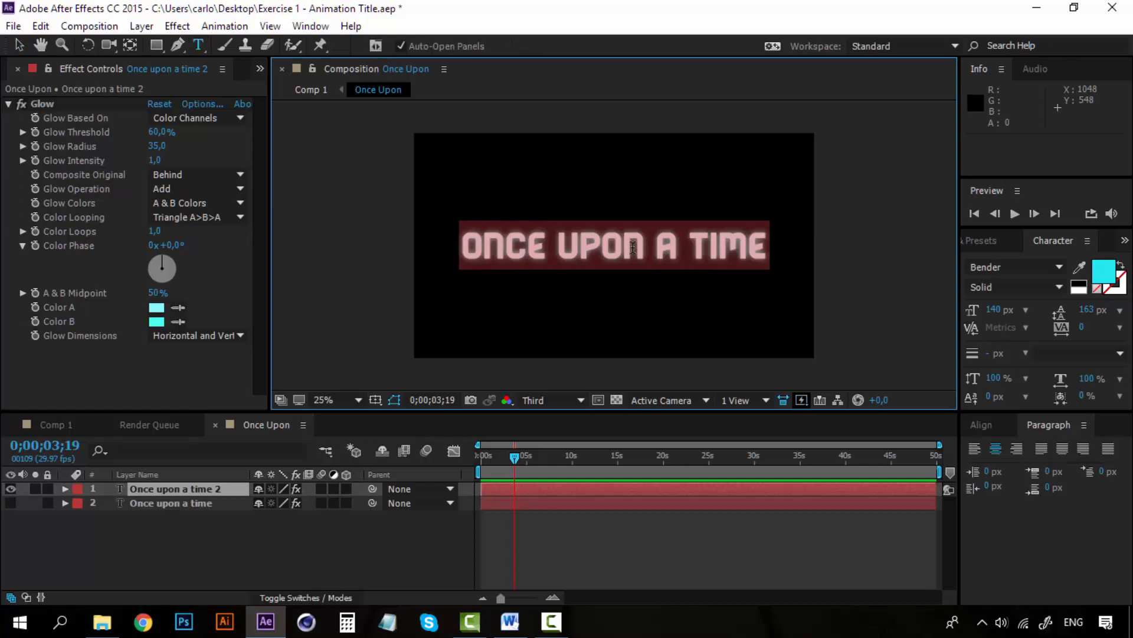
type("in a world")
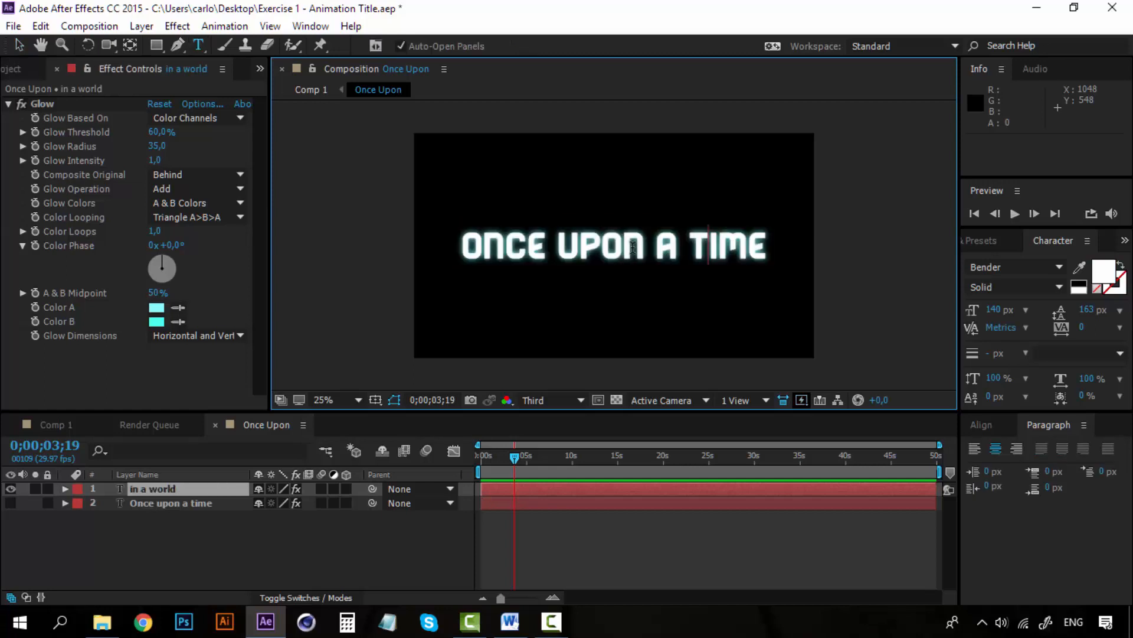
left_click(19, 45)
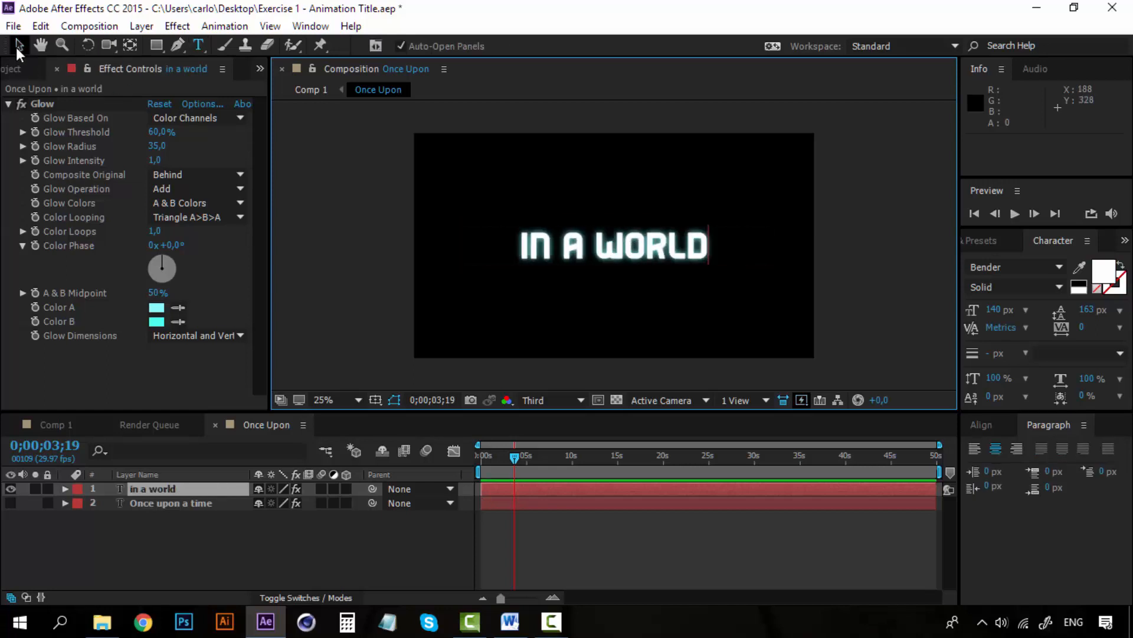
left_click(253, 519)
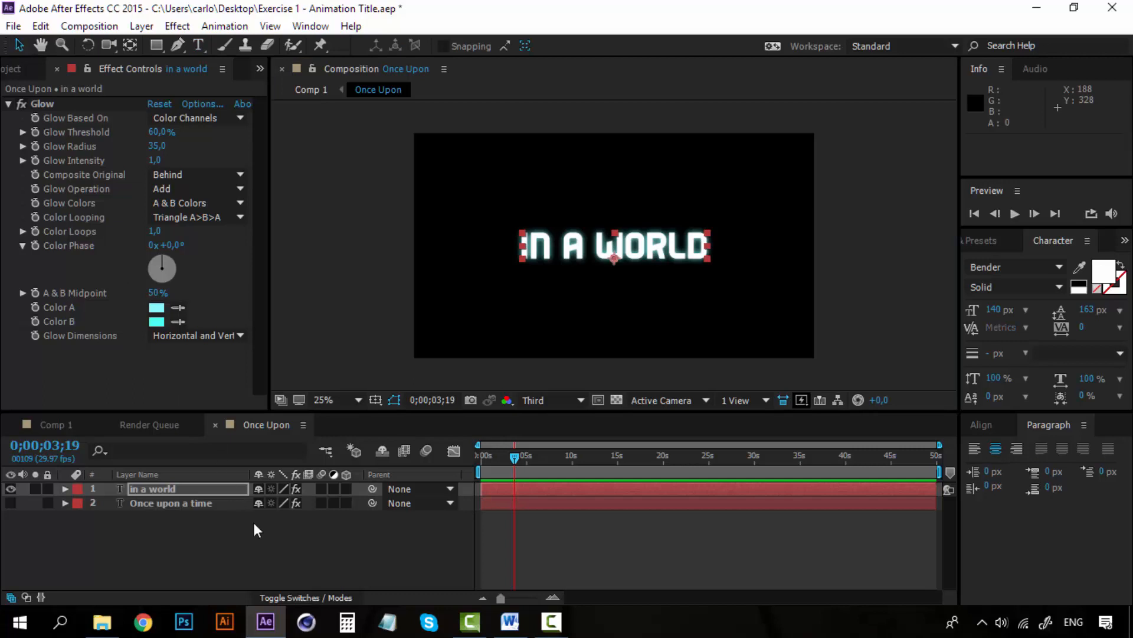
left_click(216, 423)
left_click(70, 421)
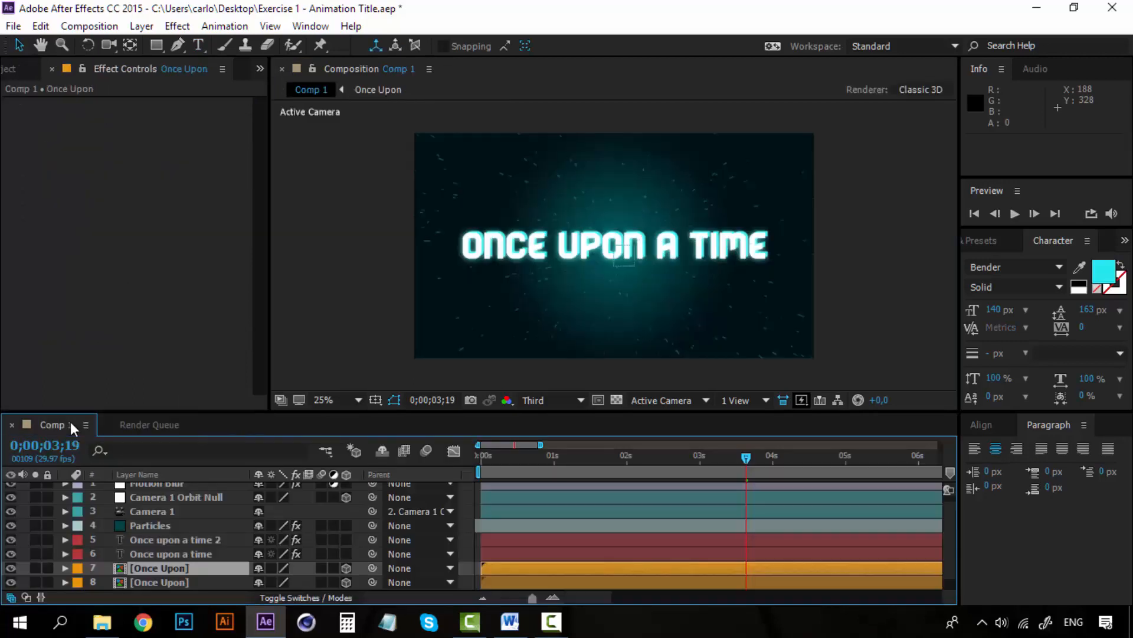
Hide both "Once upon a time" text layers in Comp 1 and check the upper Once Upon layer's visibility at 0;00;02;10
scroll(177, 520, "down", 1)
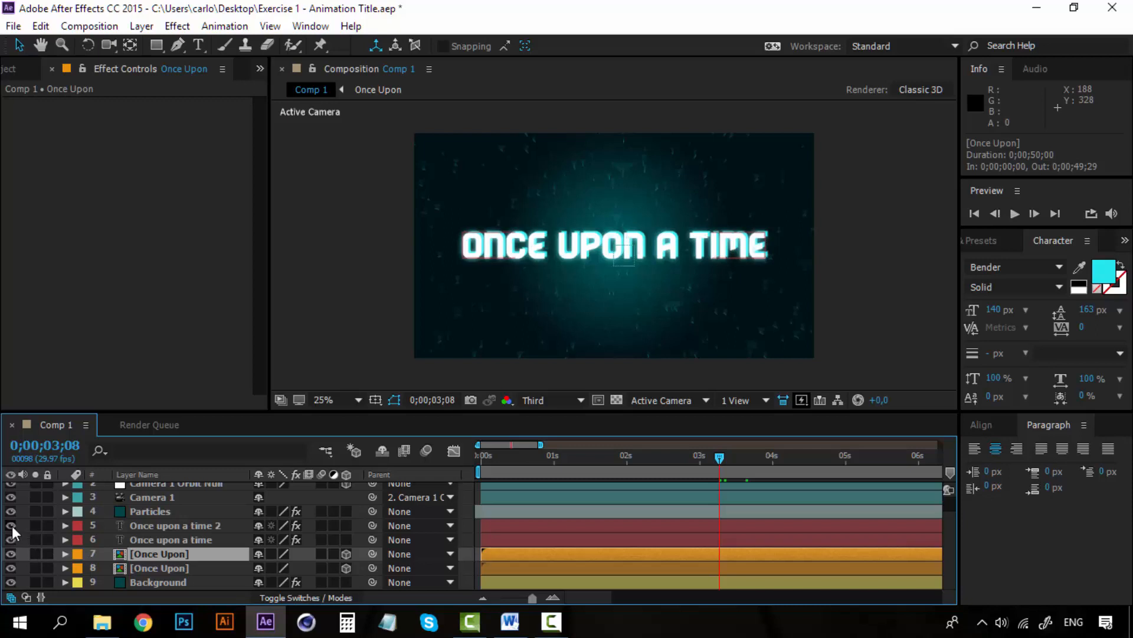
left_click_drag(12, 525, 12, 538)
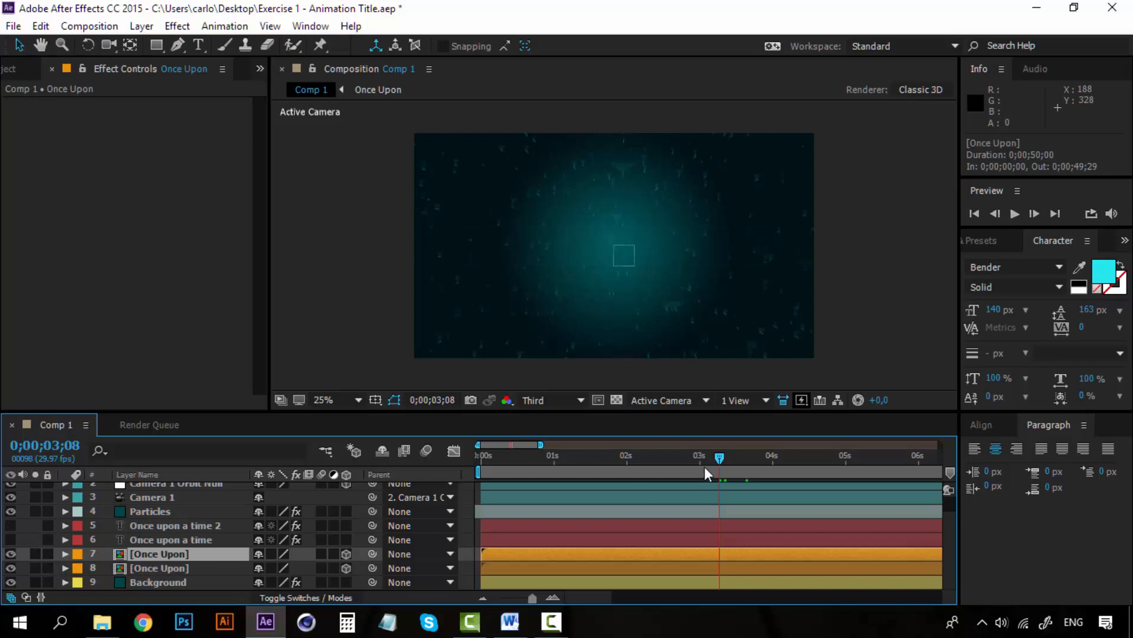
left_click(649, 456)
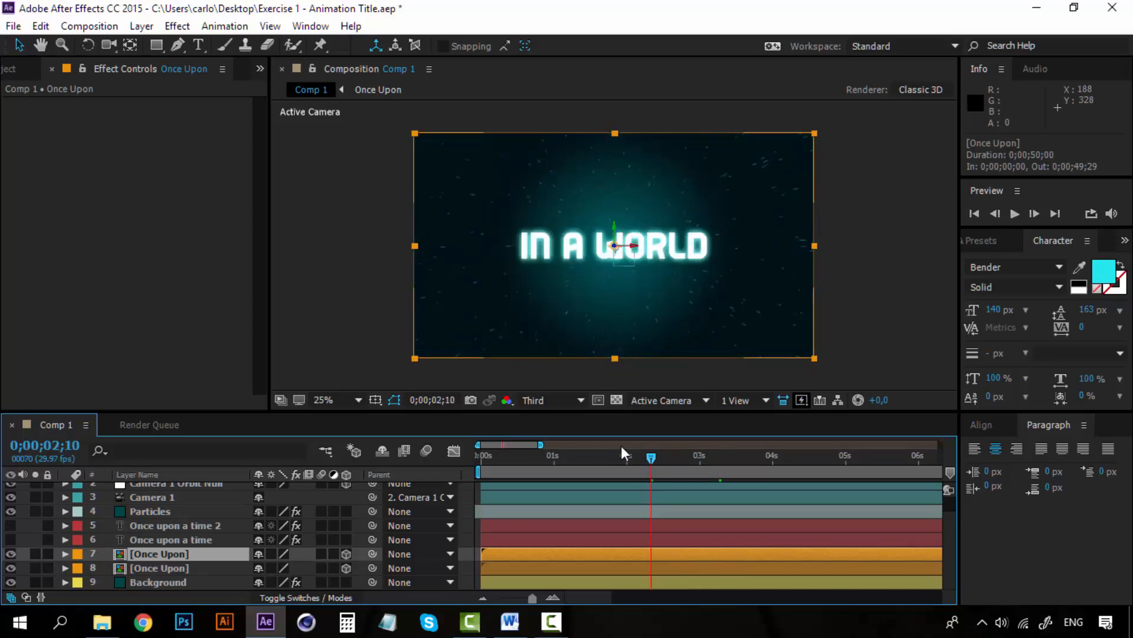
left_click(11, 553)
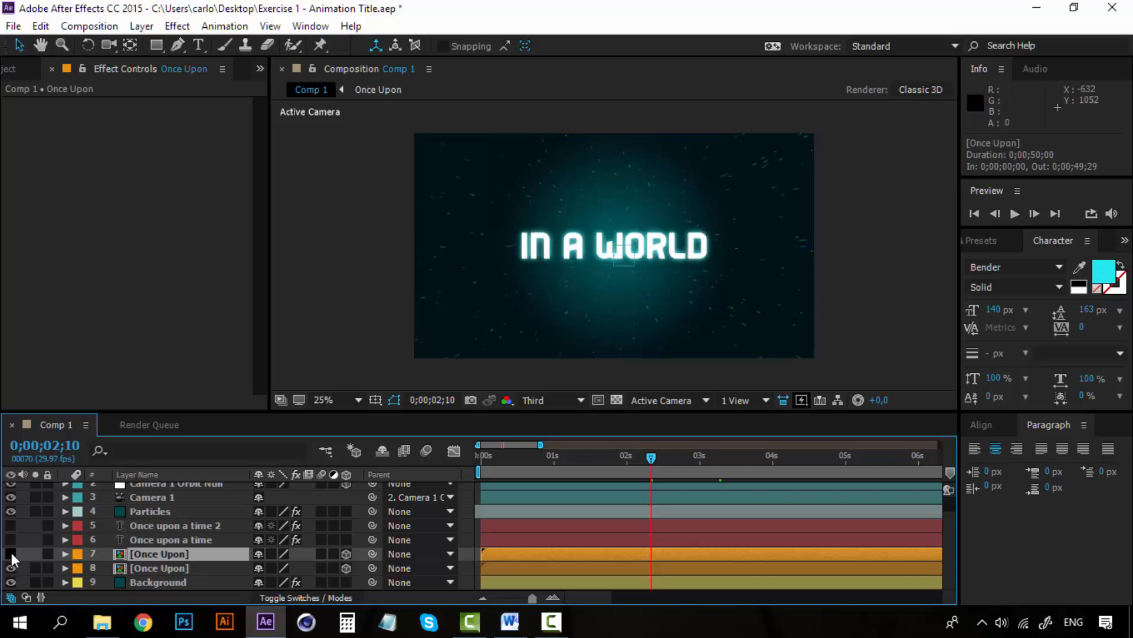
left_click(12, 553)
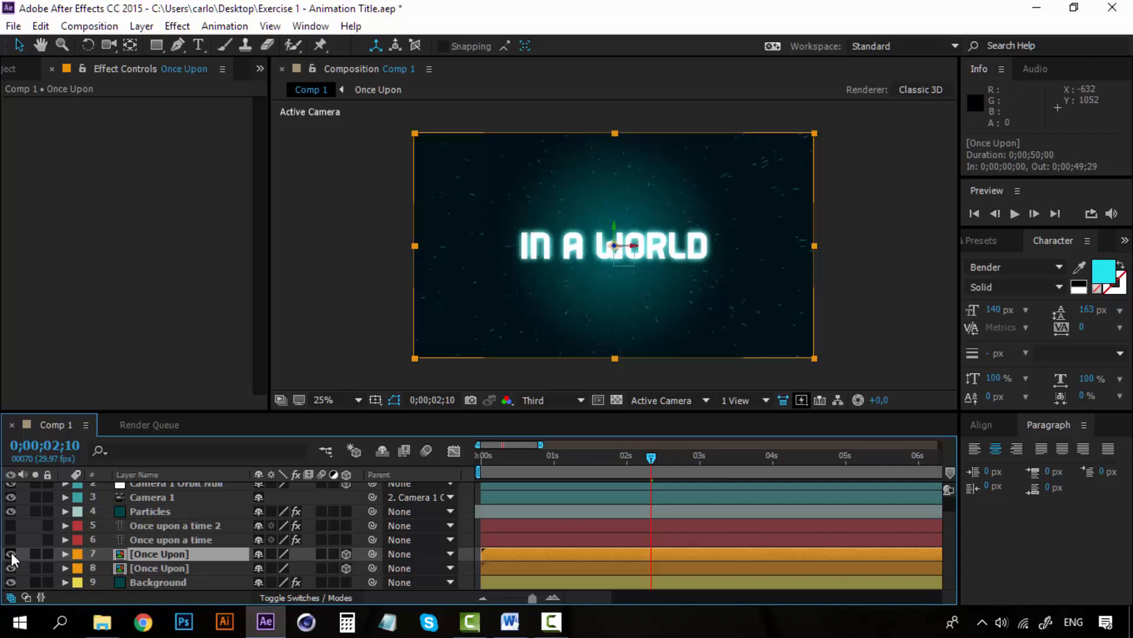
Compare the two Once Upon layers and inspect both text layers inside the upper one's composition before returning to Comp 1
left_click(154, 568)
left_click(156, 555)
left_click(151, 568)
left_click(158, 553)
double_click(133, 552)
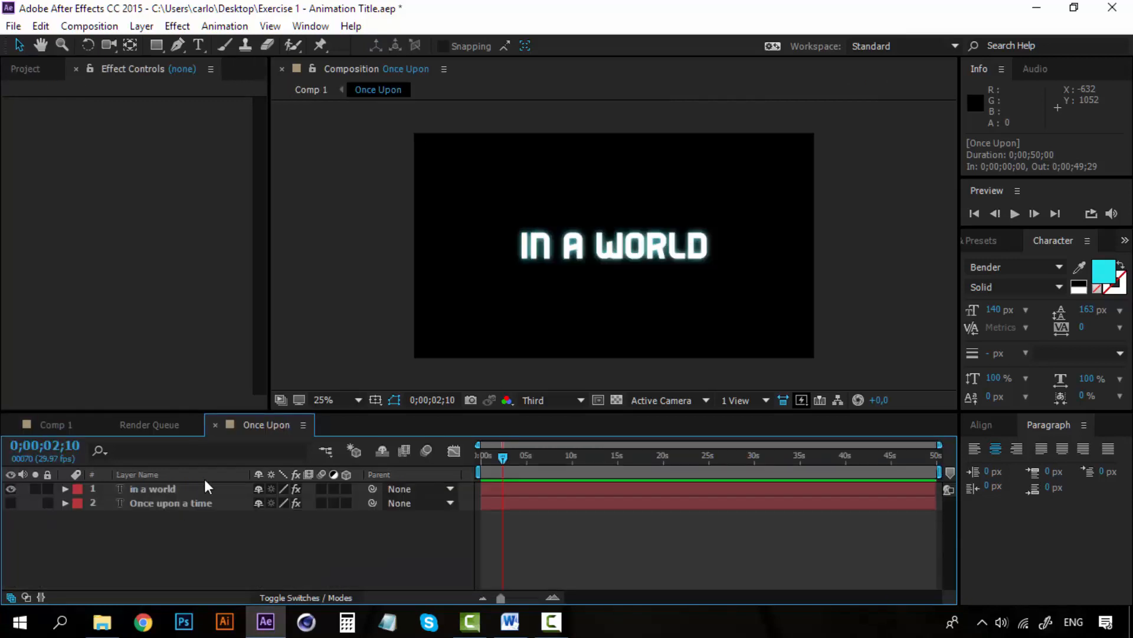
left_click(176, 488)
left_click(174, 503, "shift")
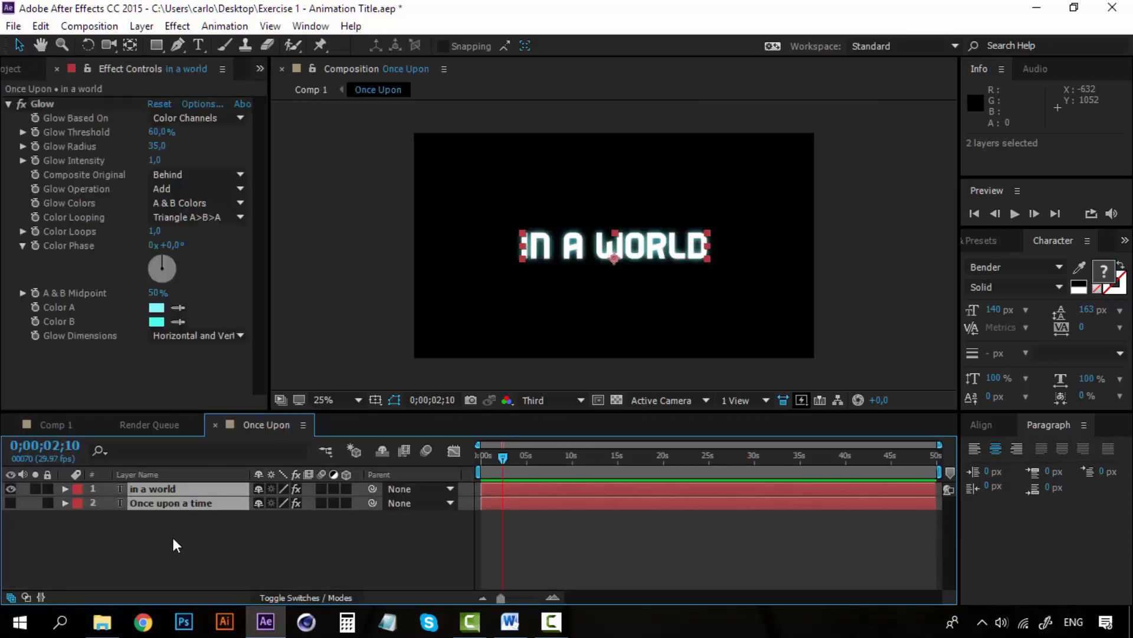
left_click(52, 423)
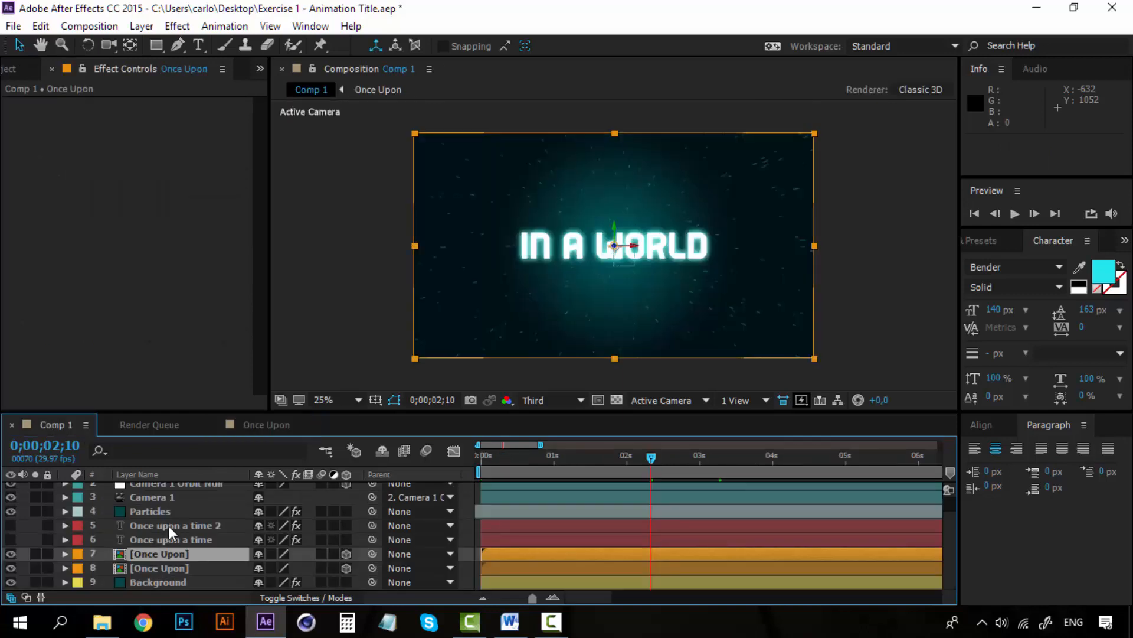
Delete the upper duplicate Once Upon layer from Comp 1
left_click(165, 566)
left_click(166, 556)
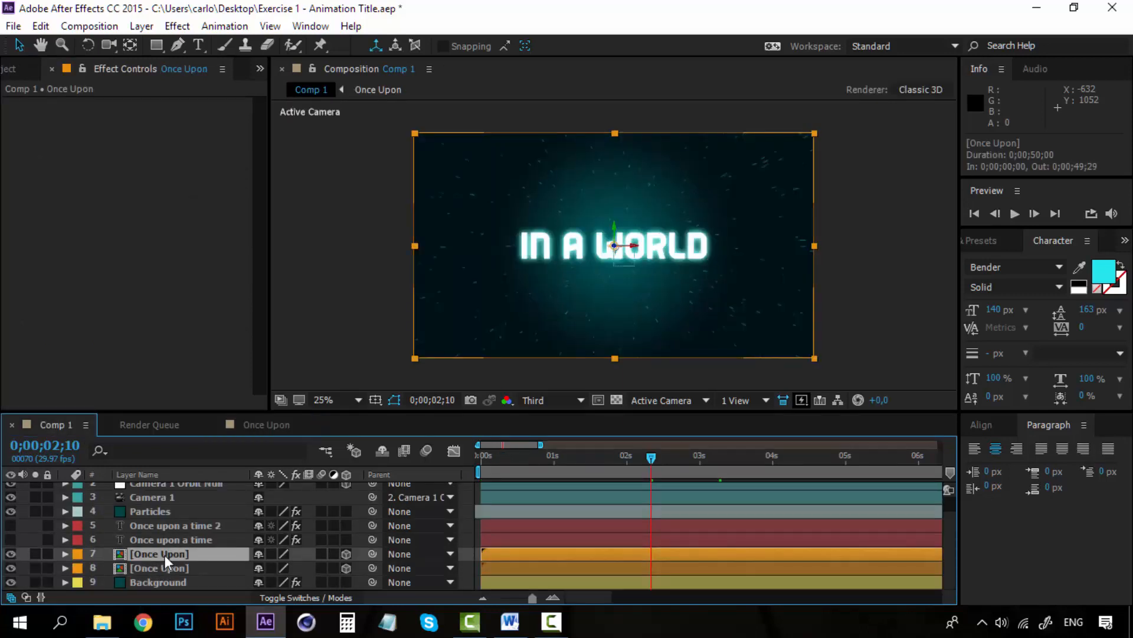
key("Delete")
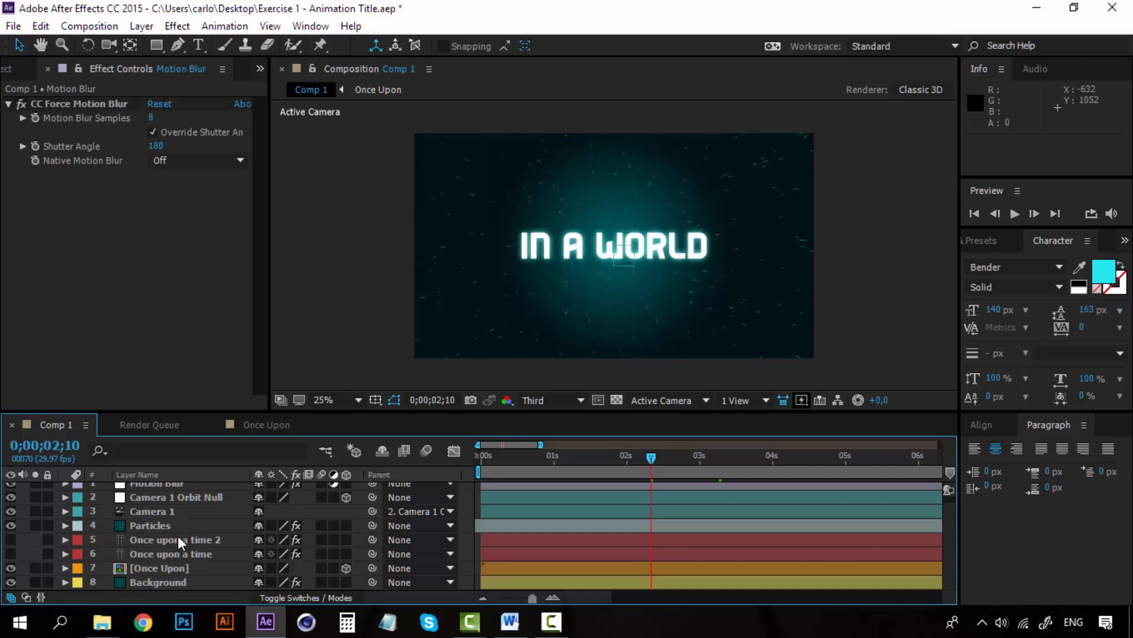
left_click(179, 538)
left_click(177, 555)
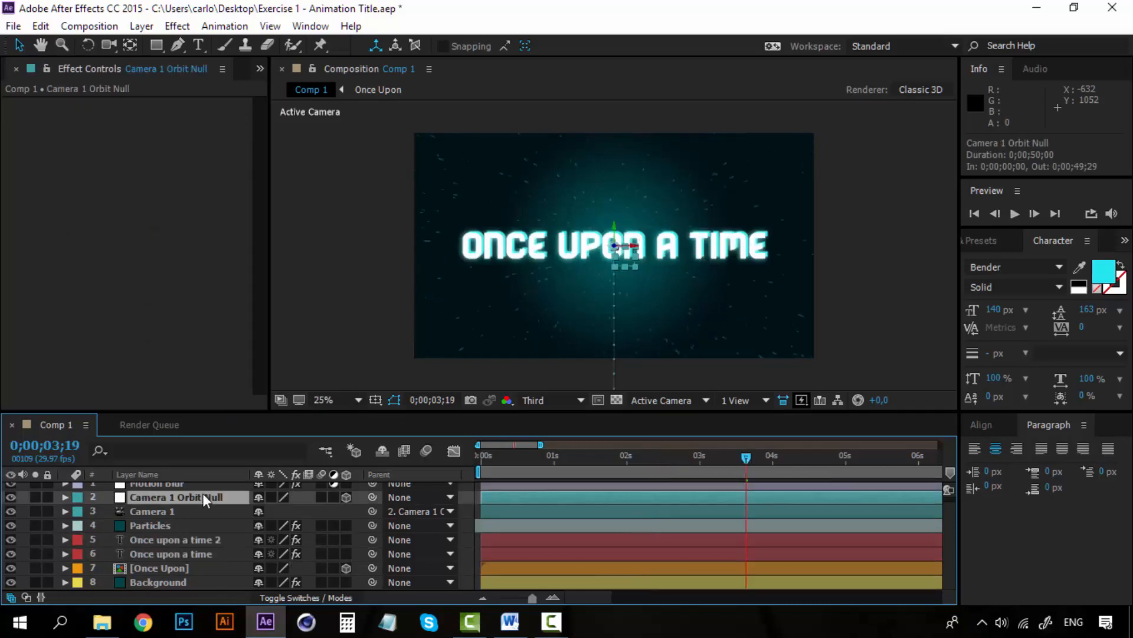
Reveal the Camera 1 Orbit Null's Position keyframes and review the two "Once upon a time" text layers in Comp 1
key("p")
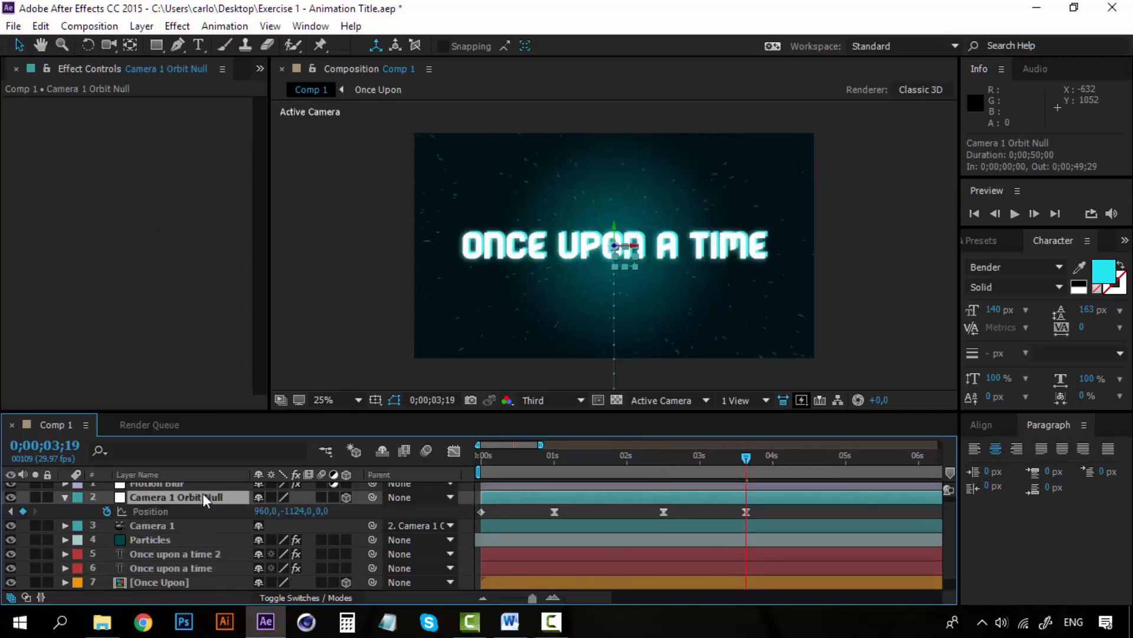
left_click(220, 557)
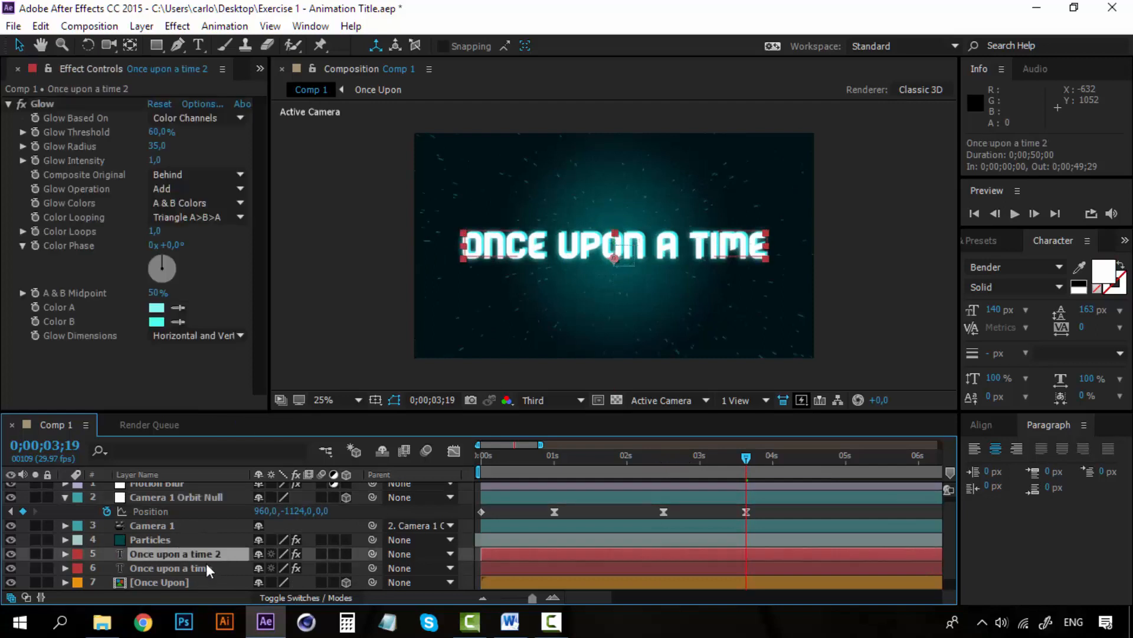
left_click(205, 564)
left_click(207, 554)
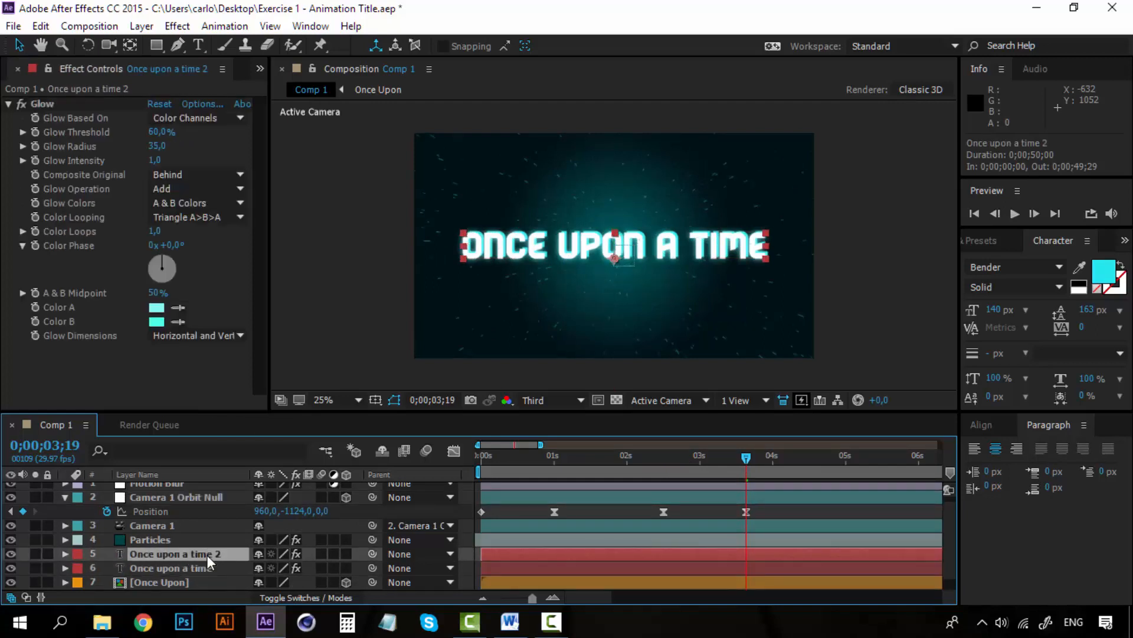
left_click(157, 568, "ctrl")
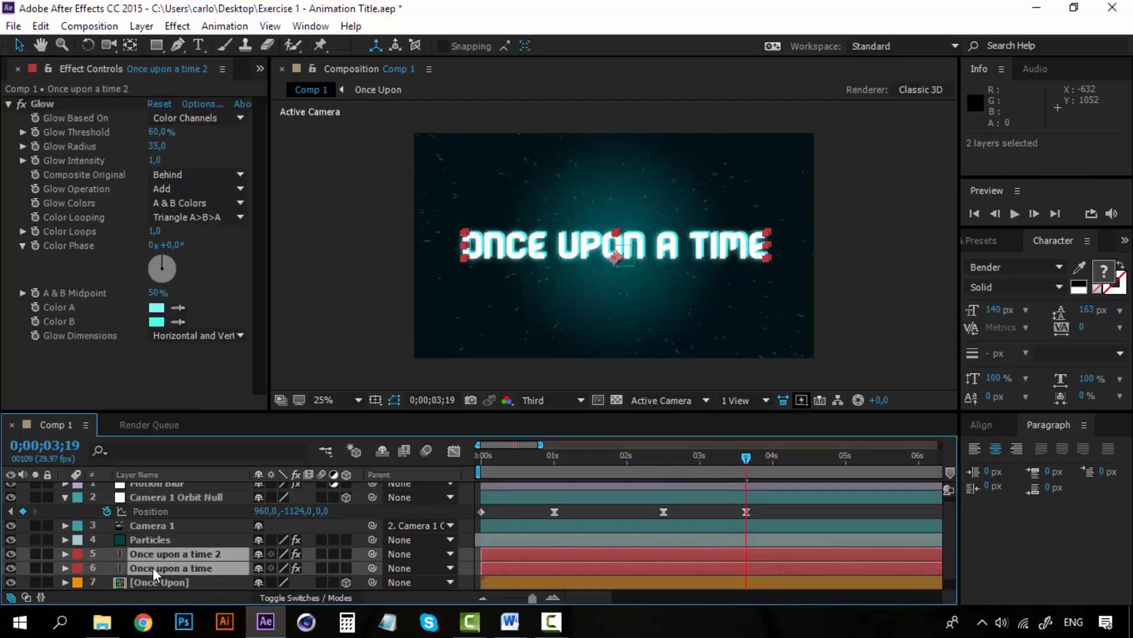
left_click(168, 579)
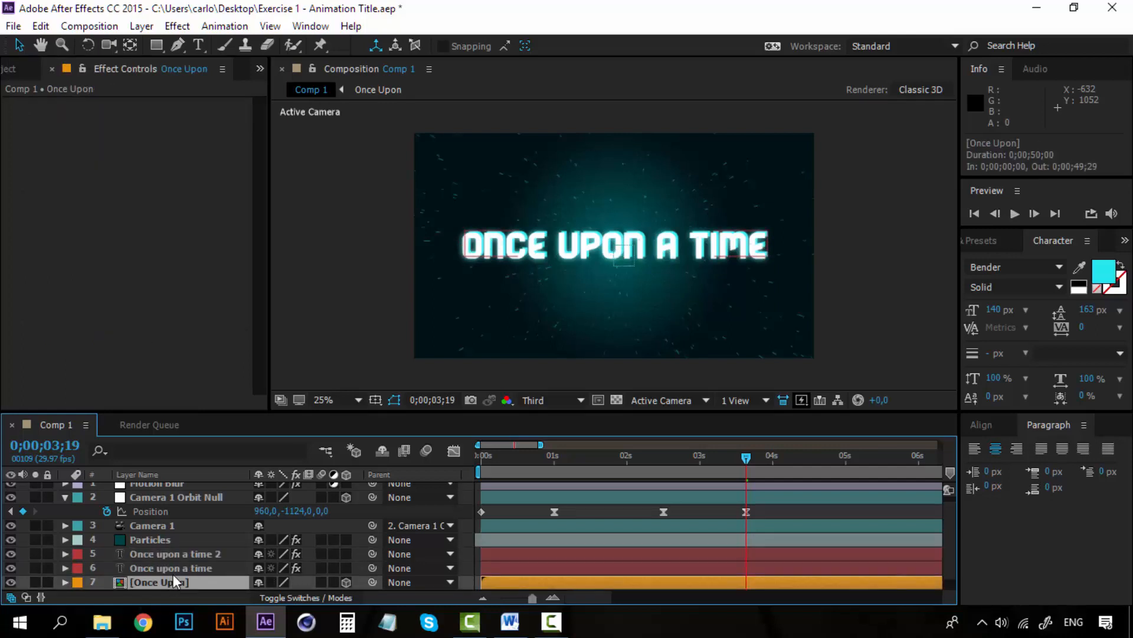
left_click(174, 572)
Hide the Once Upon and "Once upon a time 2" layers in Comp 1 and change the lower cyan text to "in a world"
scroll(173, 572, "down", 1)
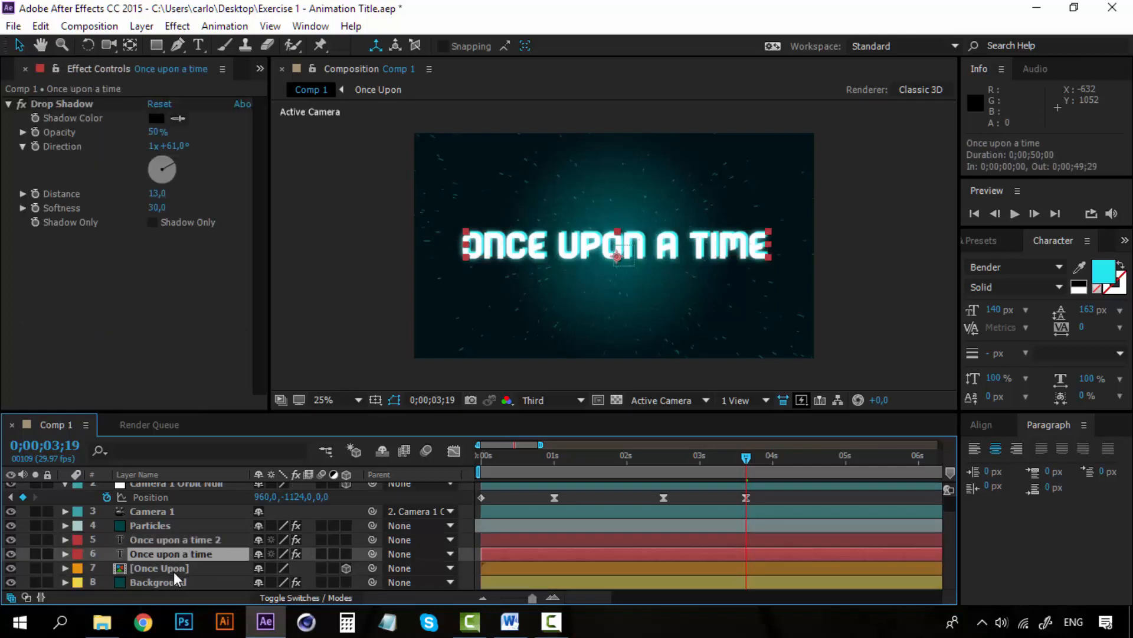
scroll(173, 571, "up", 1)
scroll(170, 572, "down", 1)
left_click(10, 539)
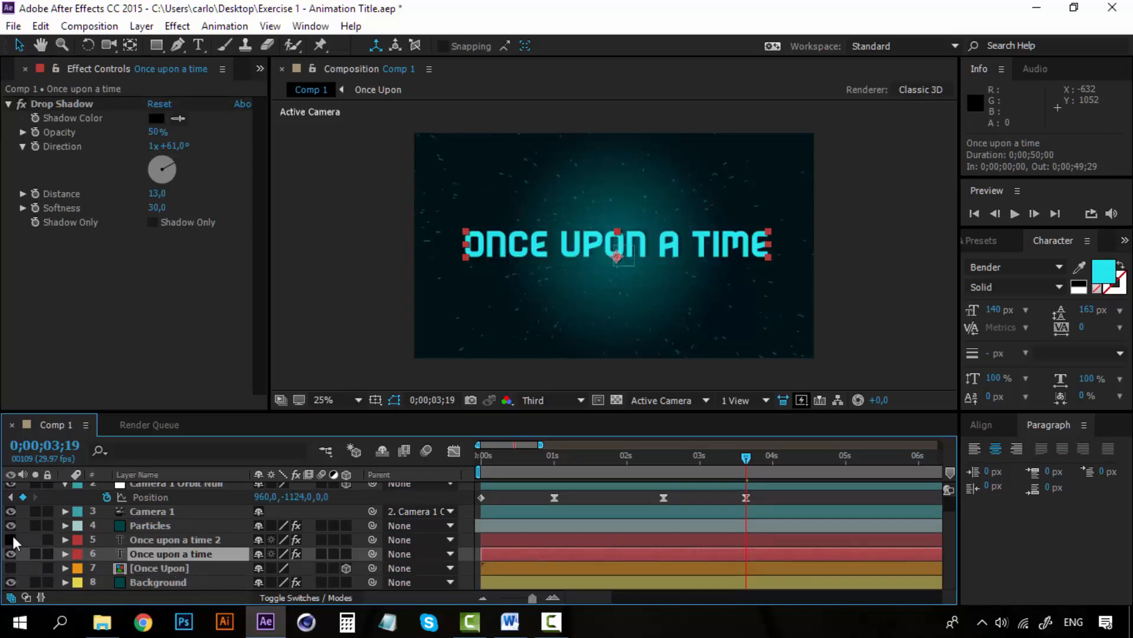
left_click(200, 45)
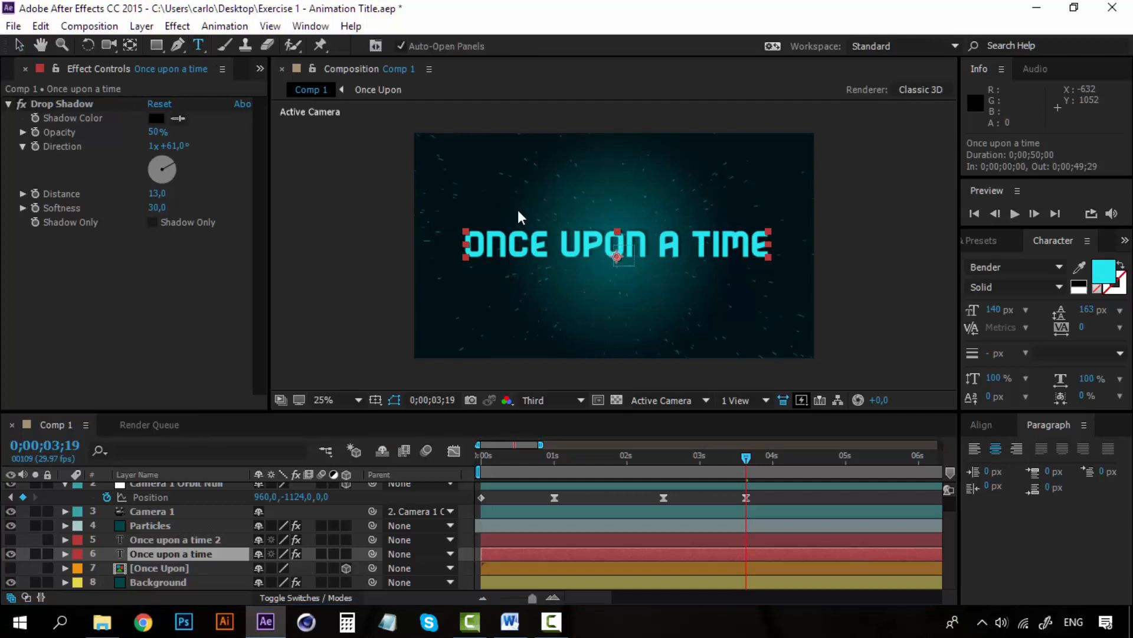
triple_click(531, 246)
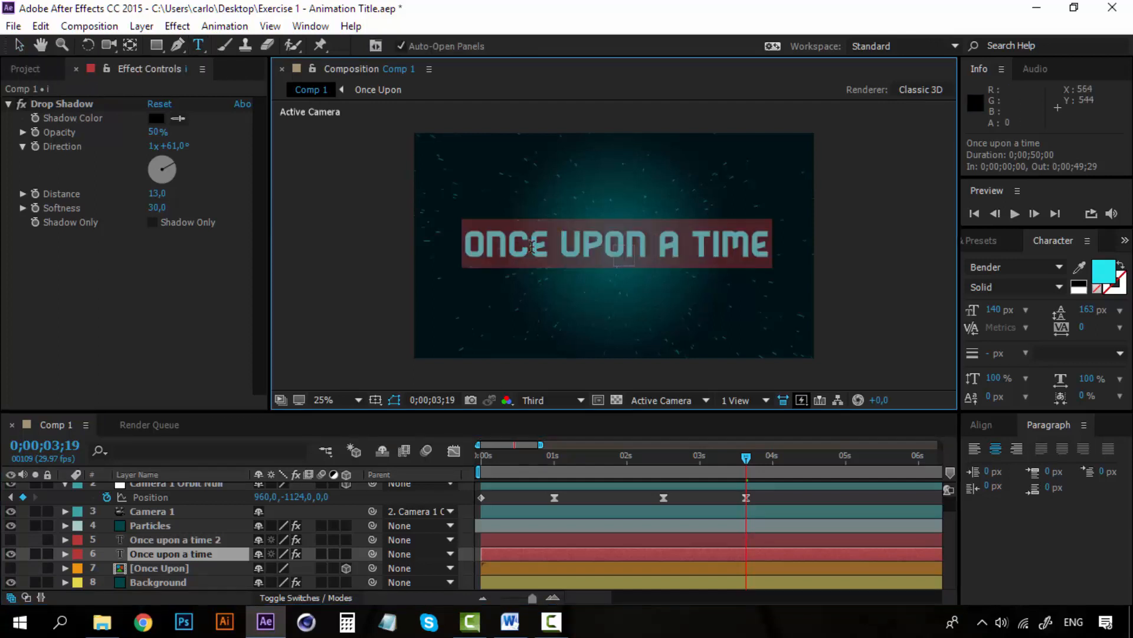
type("in a world")
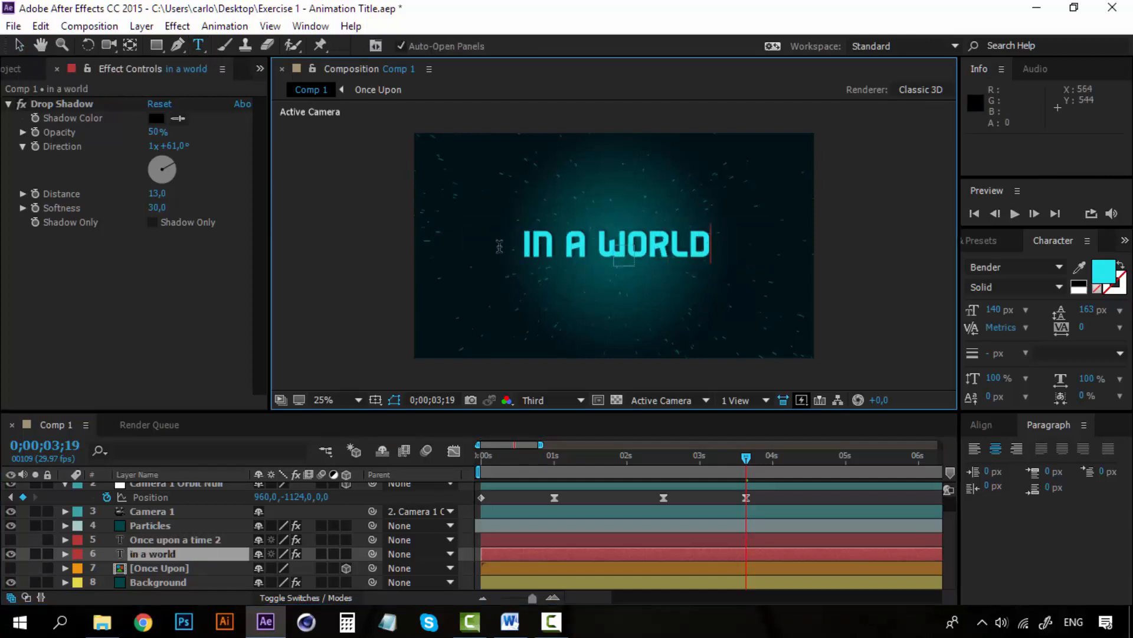
left_click(22, 45)
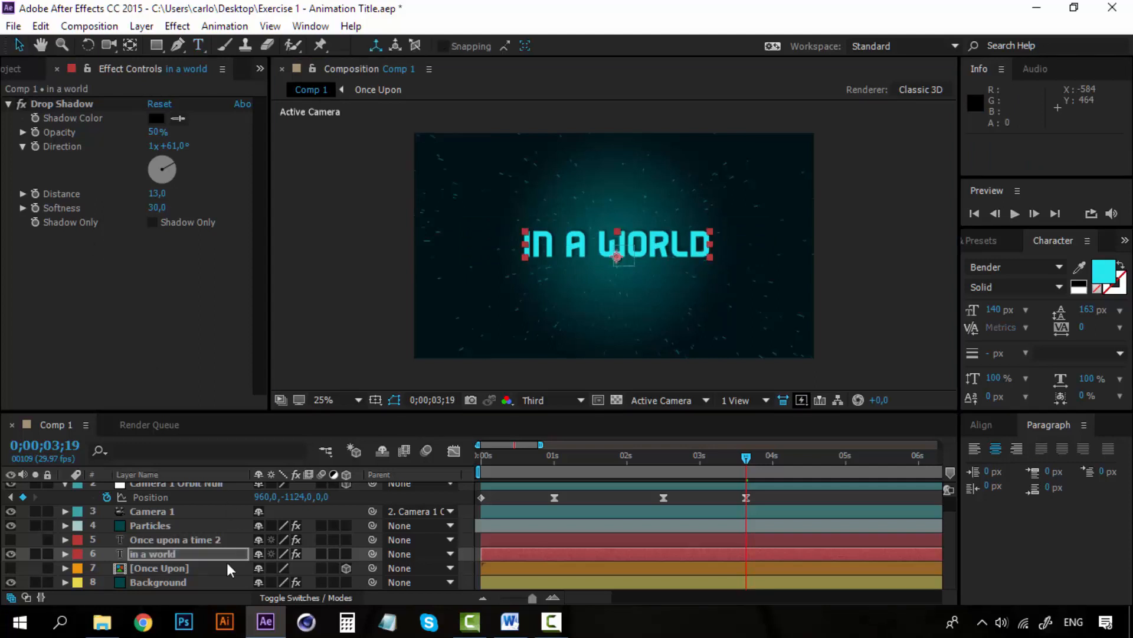
Change the upper glowing text to "in a world" with the cyan layer hidden during the edit, then make both text layers visible
left_click(11, 554)
left_click(11, 540)
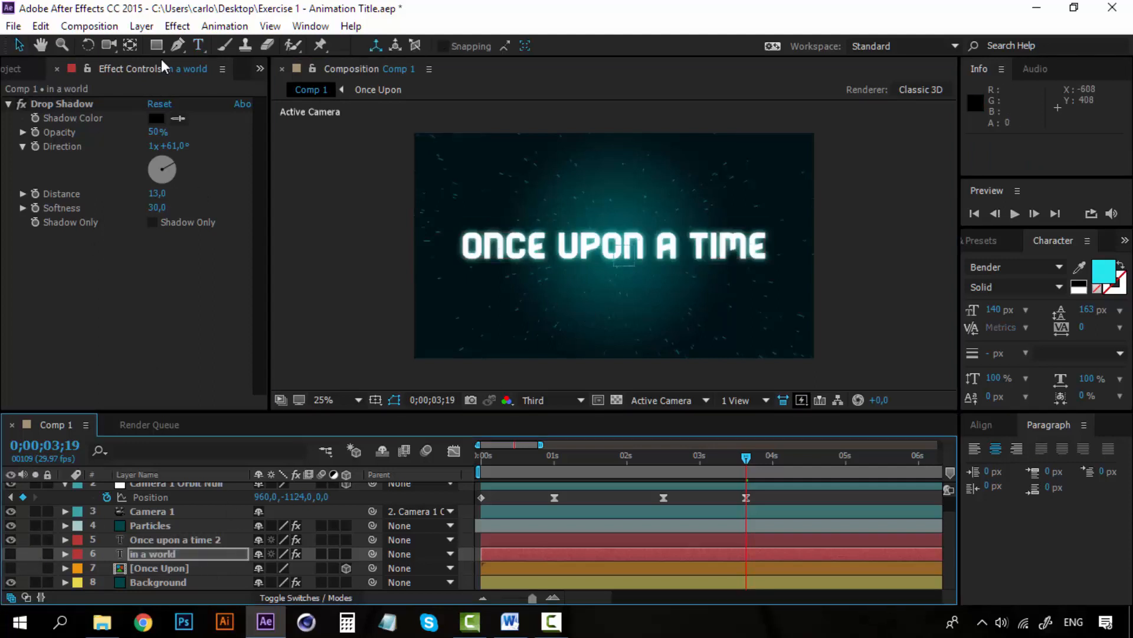
left_click(197, 44)
left_click(615, 231)
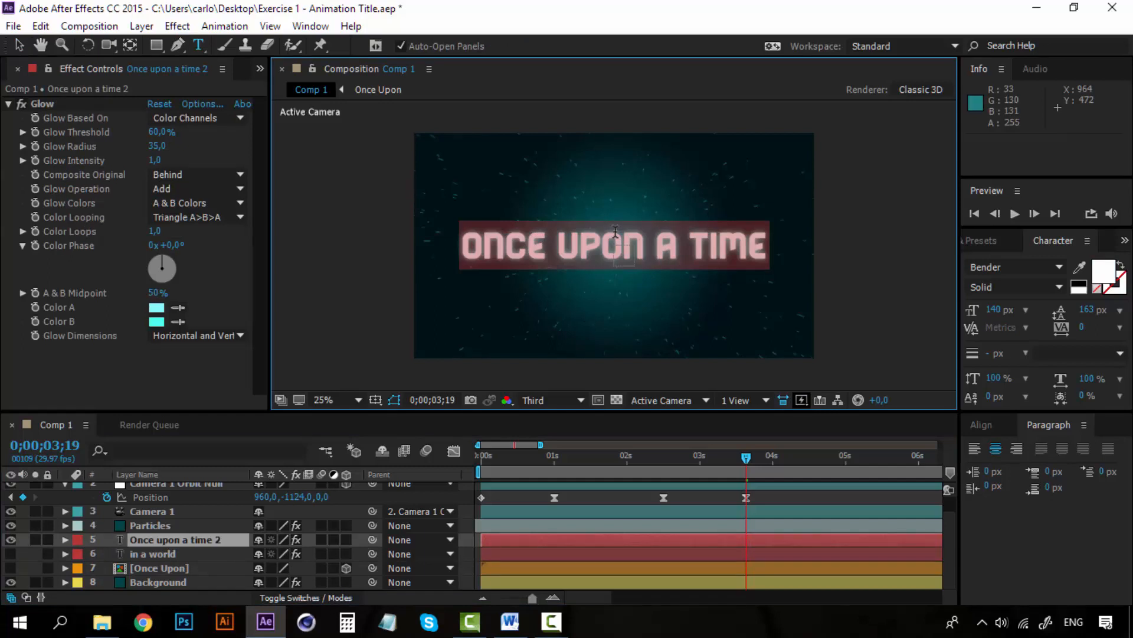
type("in a world")
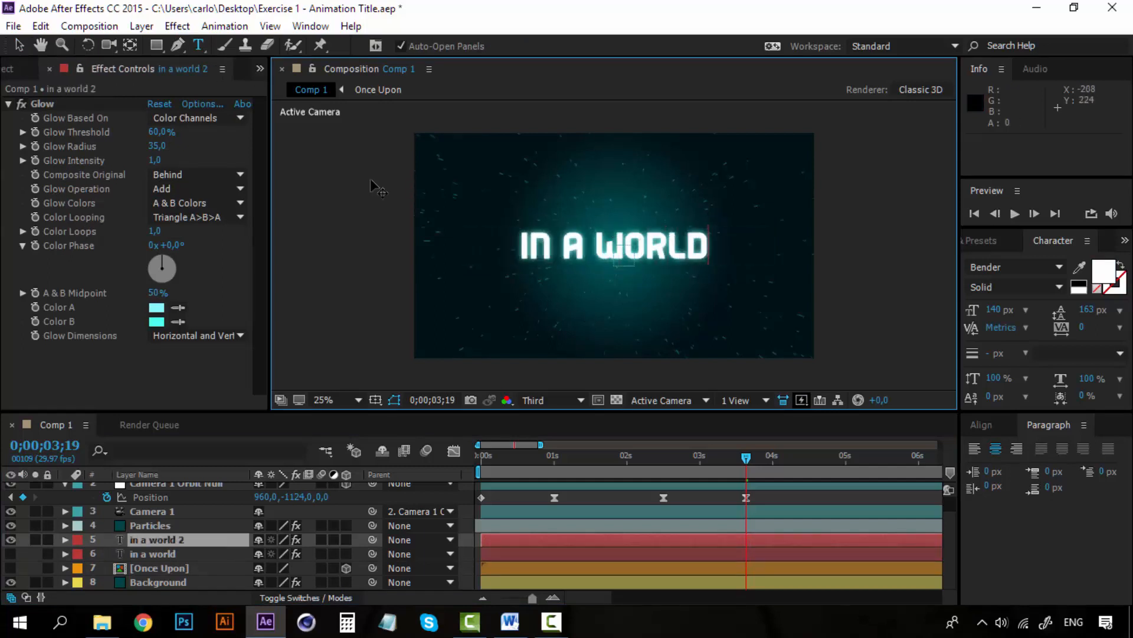
left_click(18, 45)
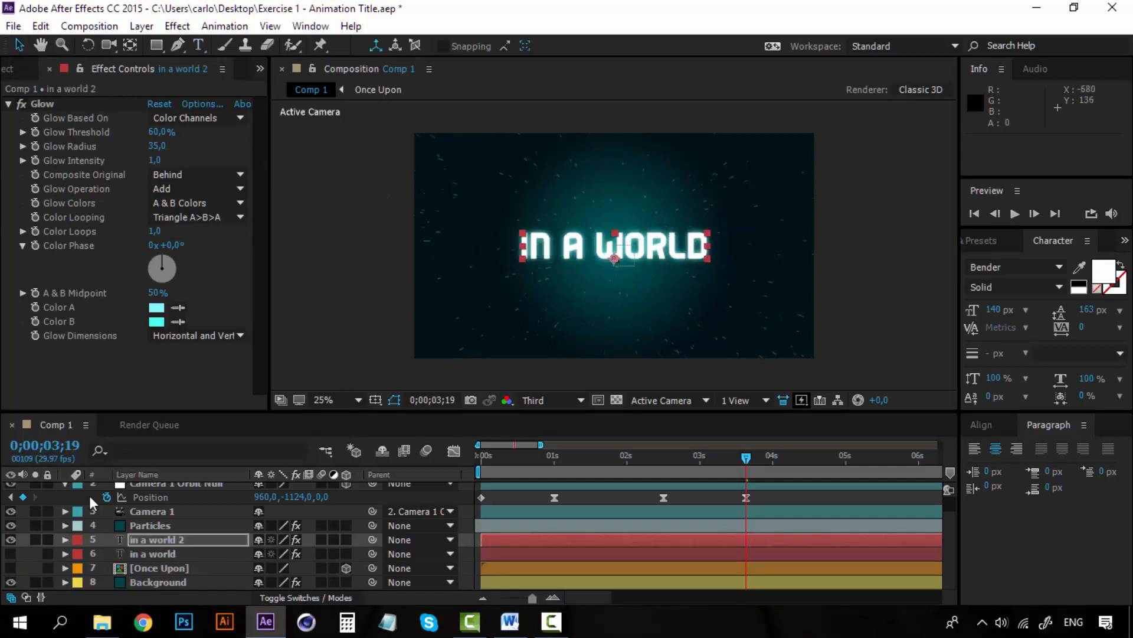
left_click(11, 554)
left_click(165, 555)
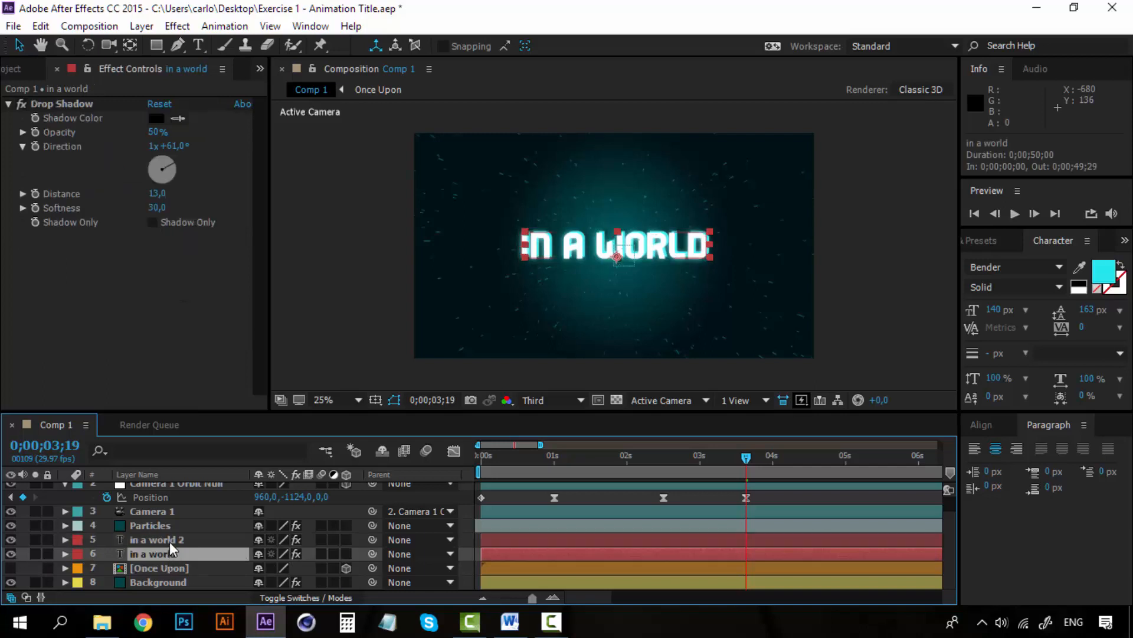
Make the Once Upon layer visible and pre-compose the two "in a world" text layers into a composition named "In a world"
left_click(169, 540)
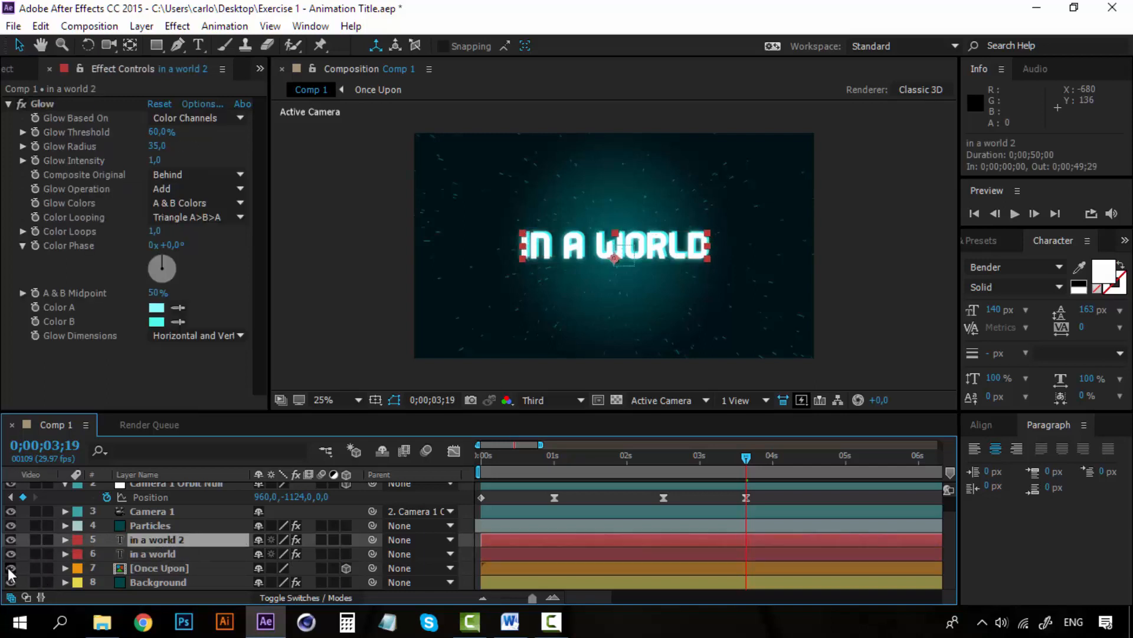
left_click(10, 568)
left_click(160, 554)
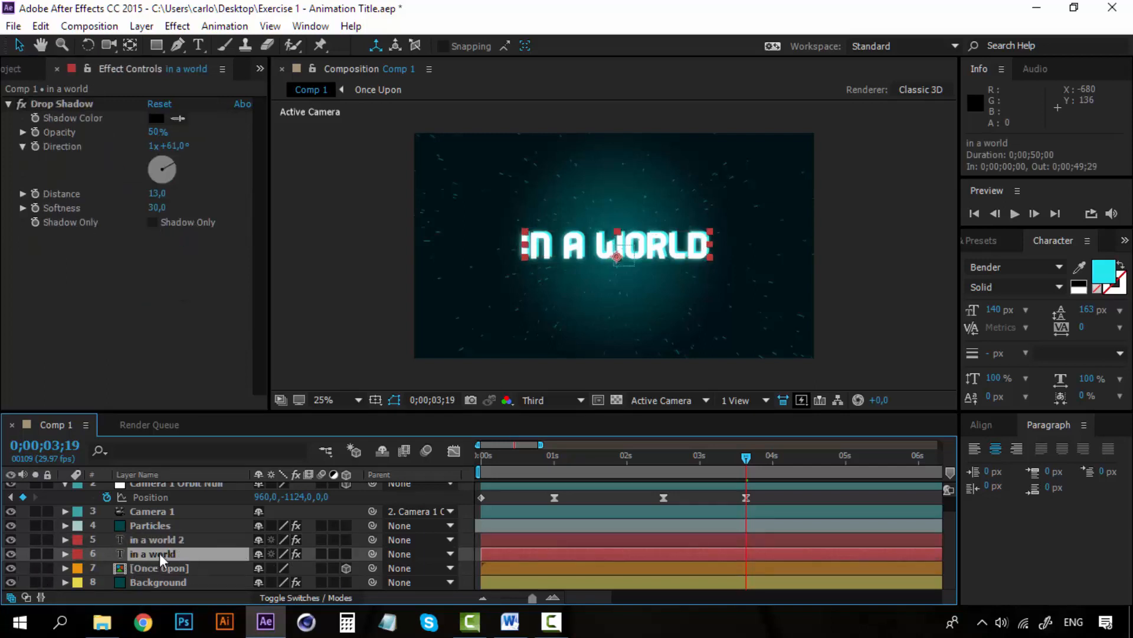
left_click(168, 539, "shift")
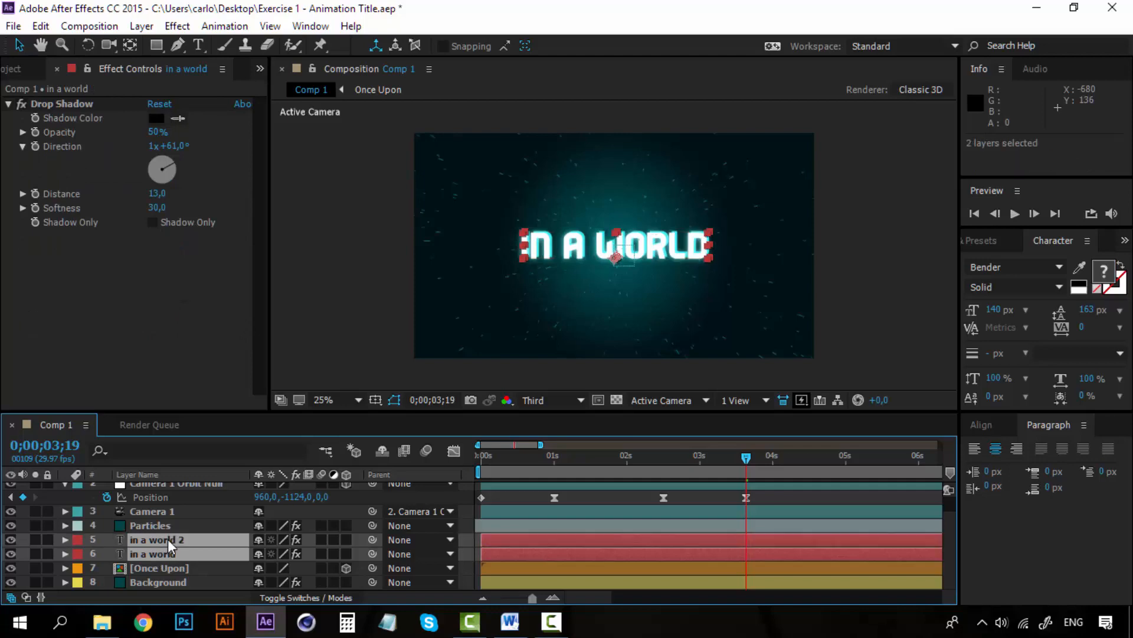
right_click(168, 540)
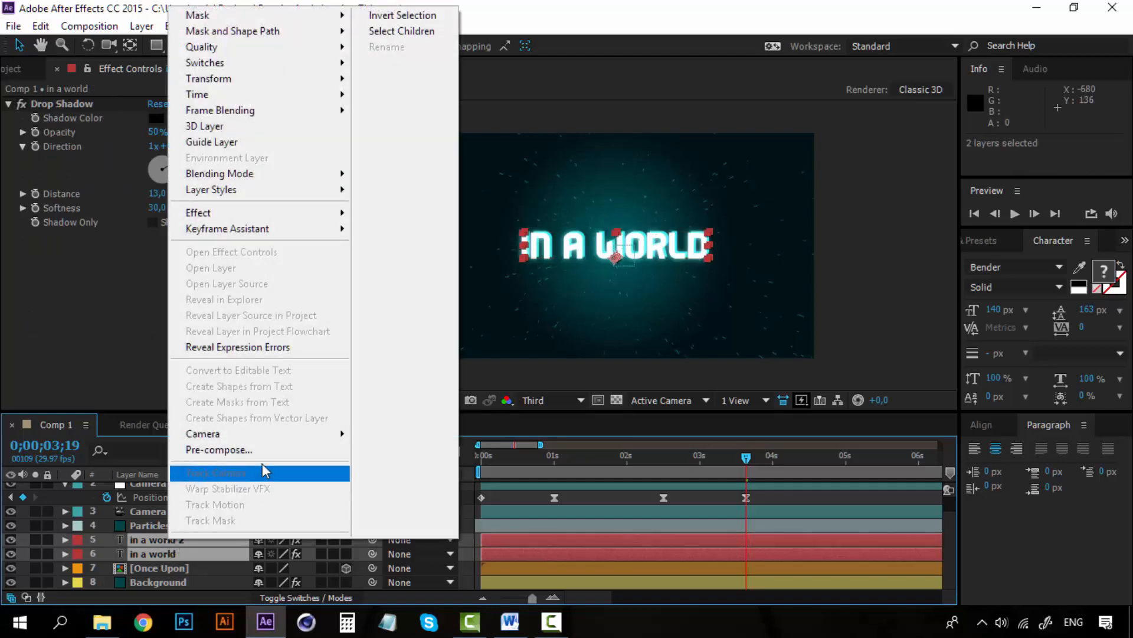
left_click(273, 448)
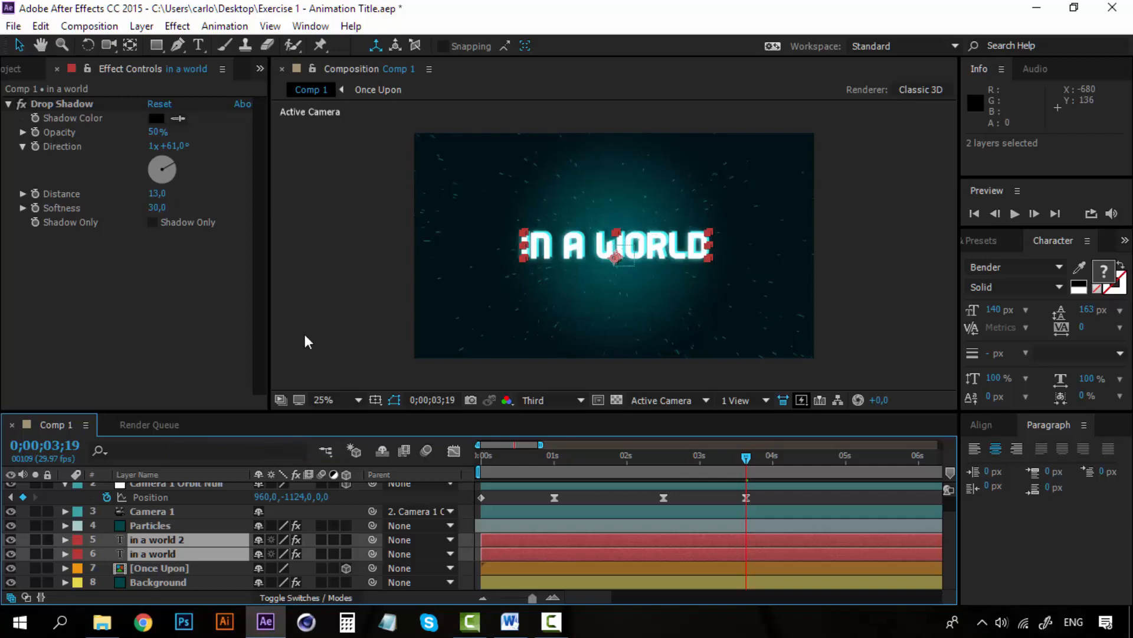
key("ctrl+shift+c")
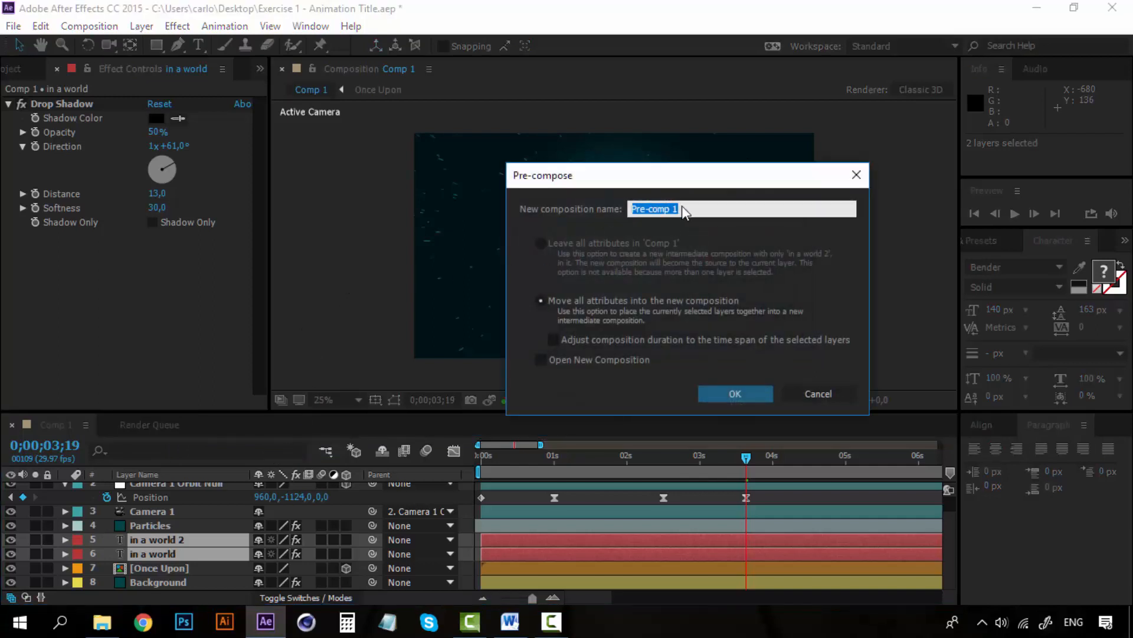
type("In a world")
key("Return")
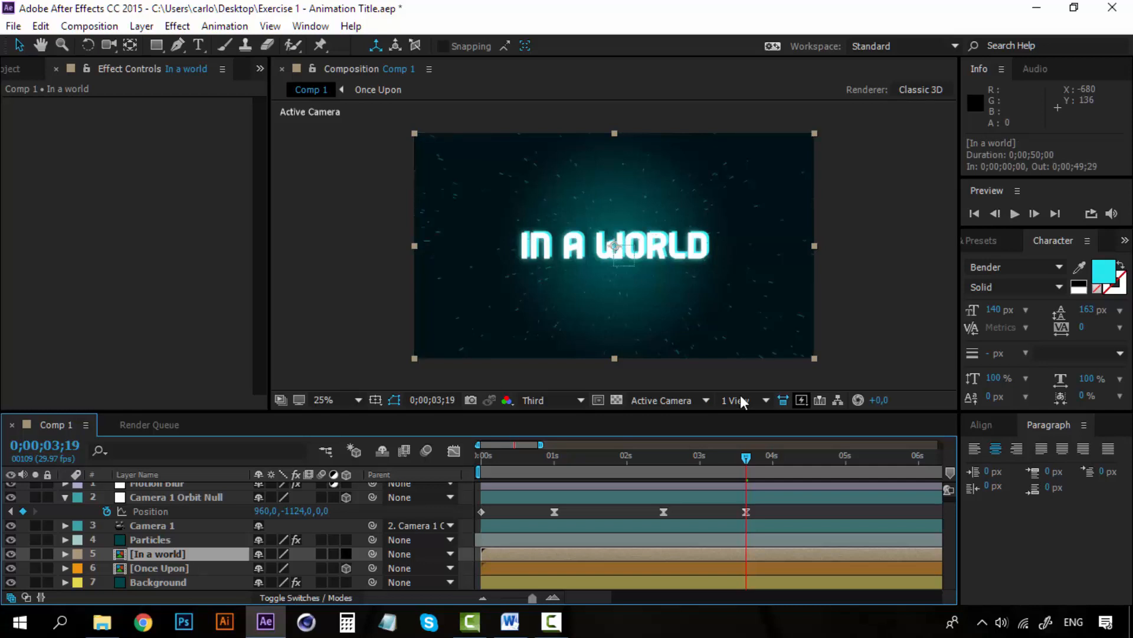
Make the In a world layer 3D, check its placement in Custom View 1, and return to the Active Camera view
left_click(346, 553)
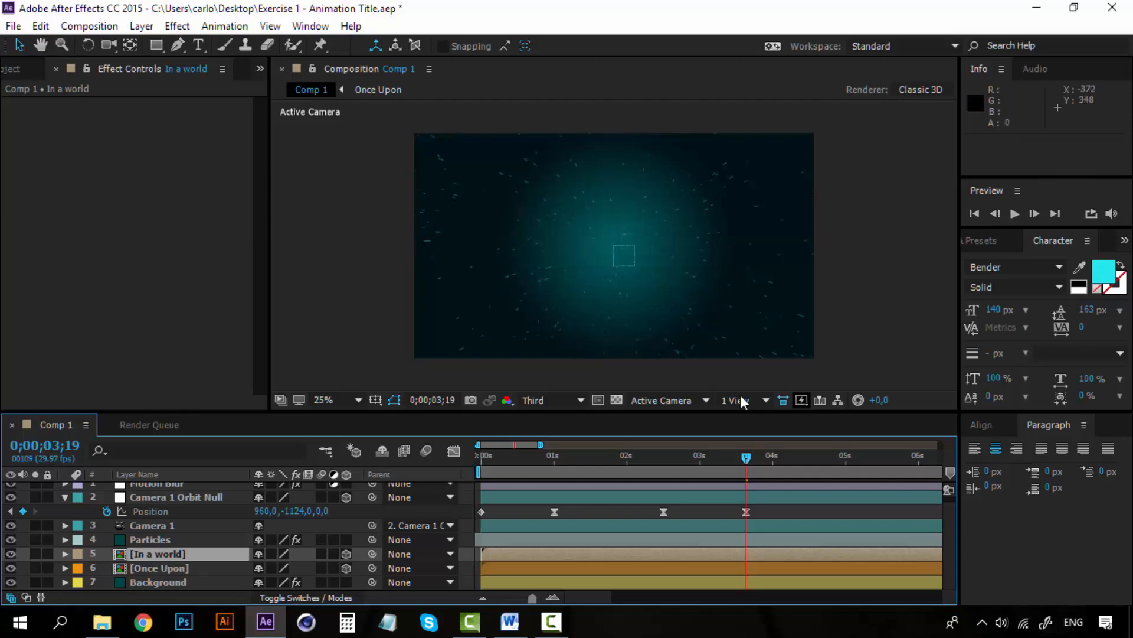
left_click(667, 400)
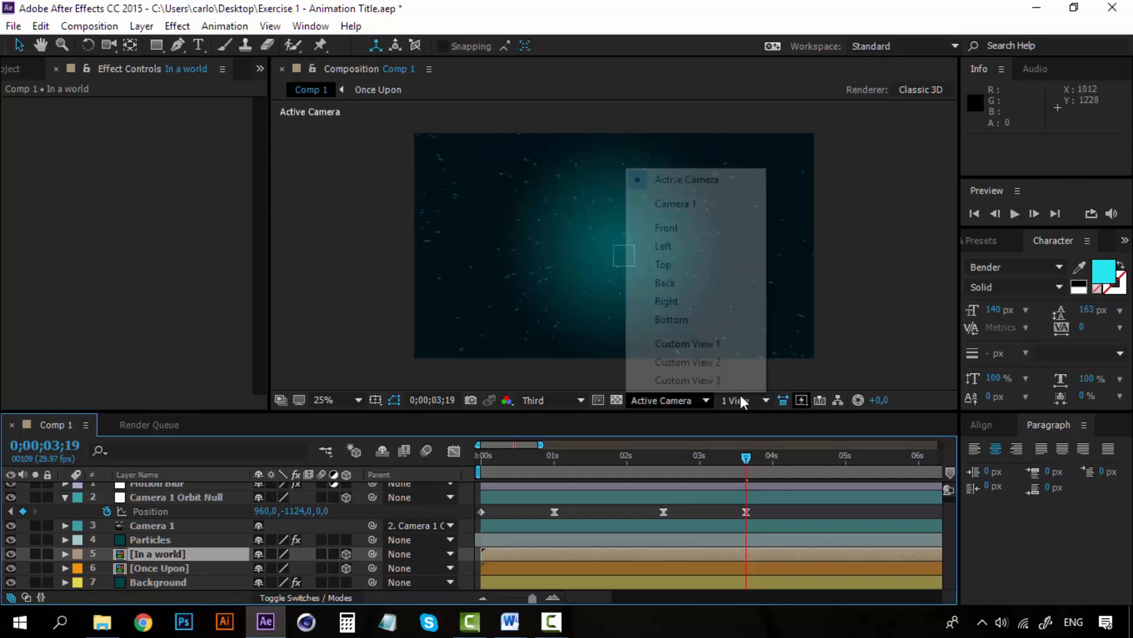
left_click(679, 343)
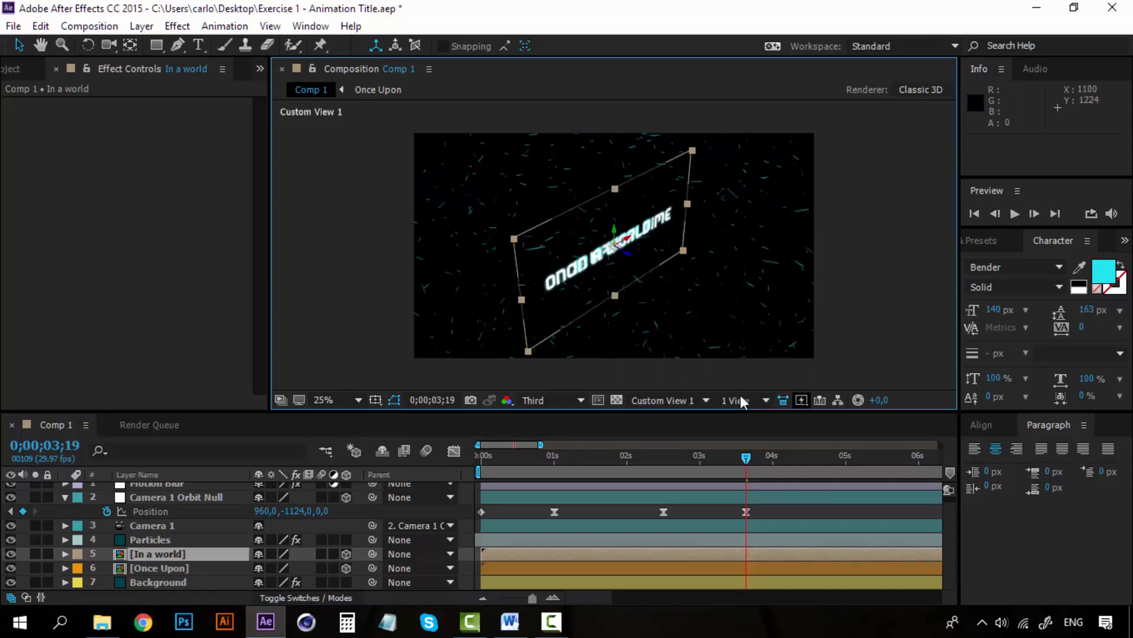
left_click(673, 400)
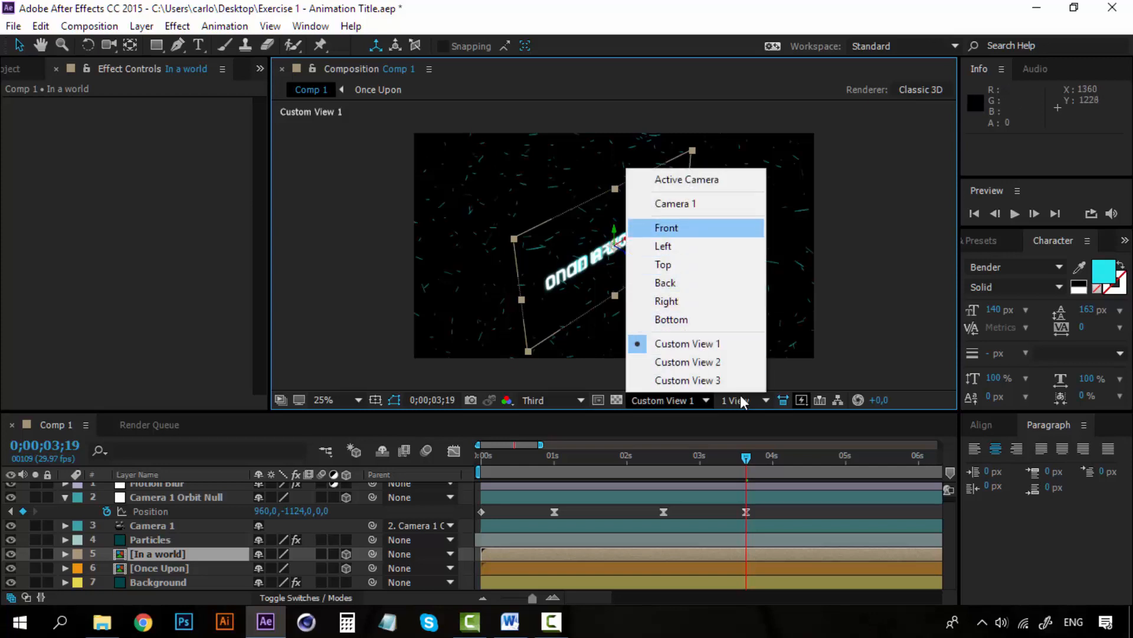
key("Return")
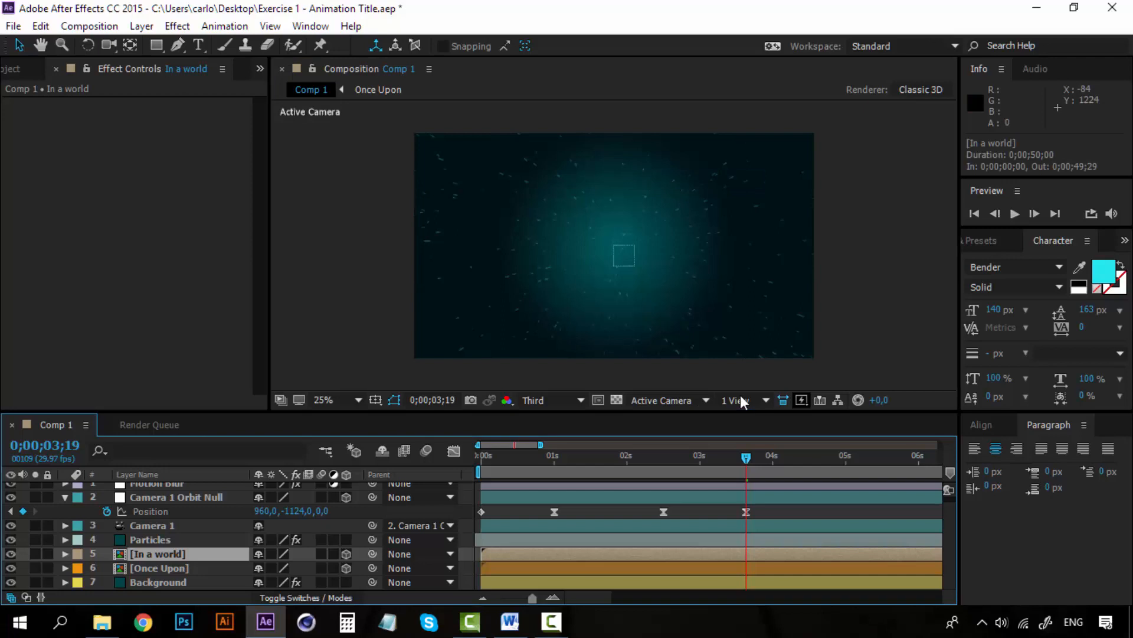
Copy the Camera 1 Orbit Null's Position keyframe at 0;00;03;19 and paste it onto the In a world layer's Position
key("KP_2")
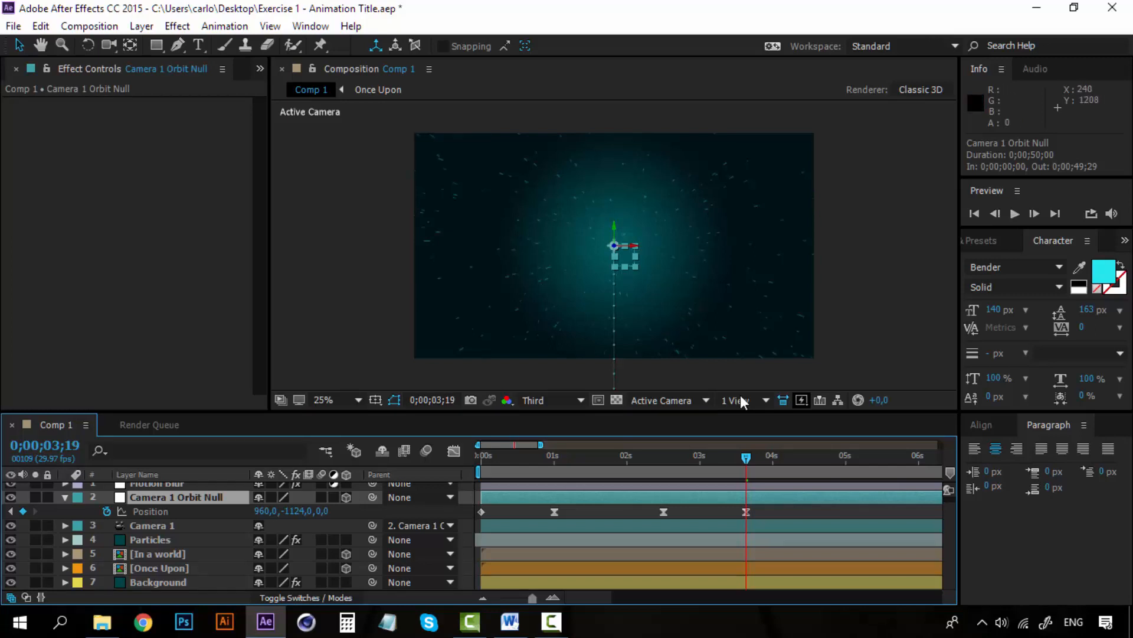
key("KP_5")
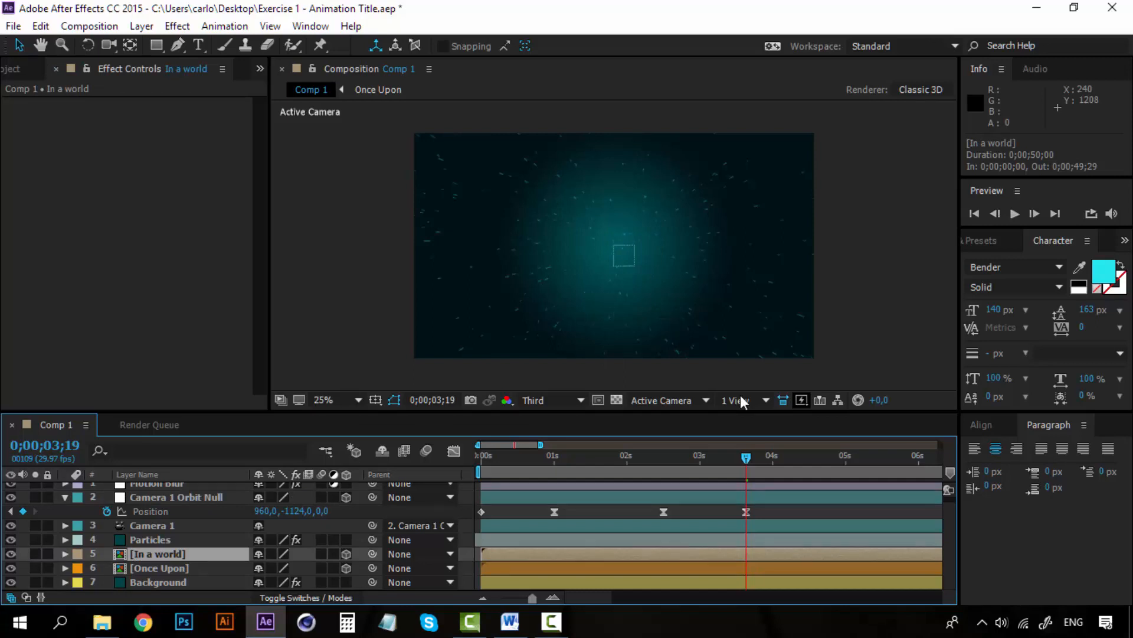
key("p")
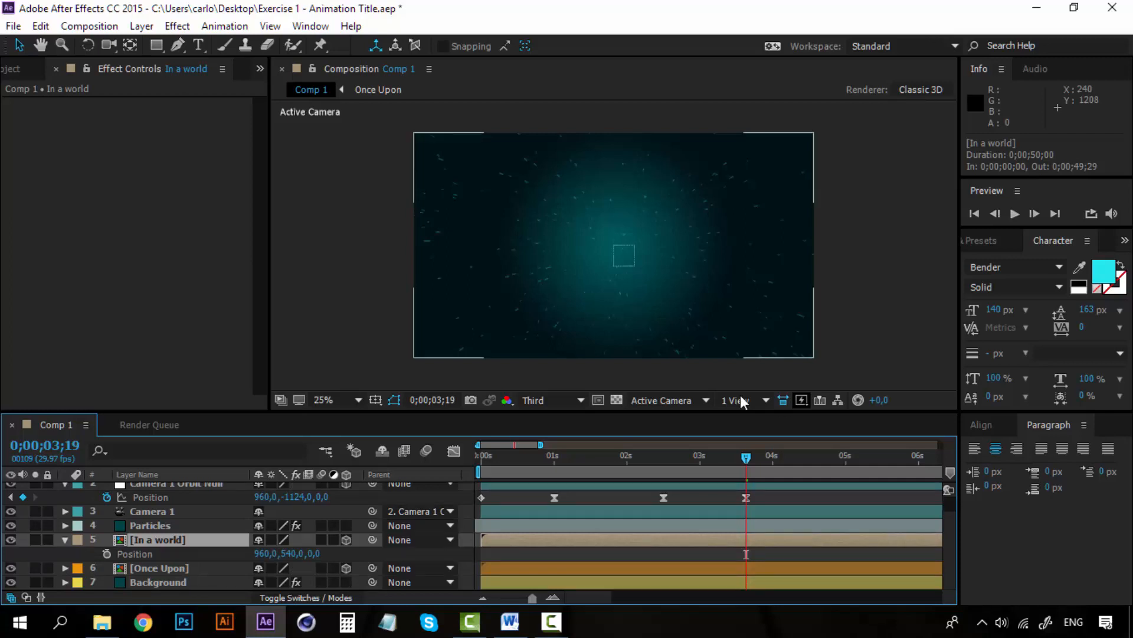
key("KP_2")
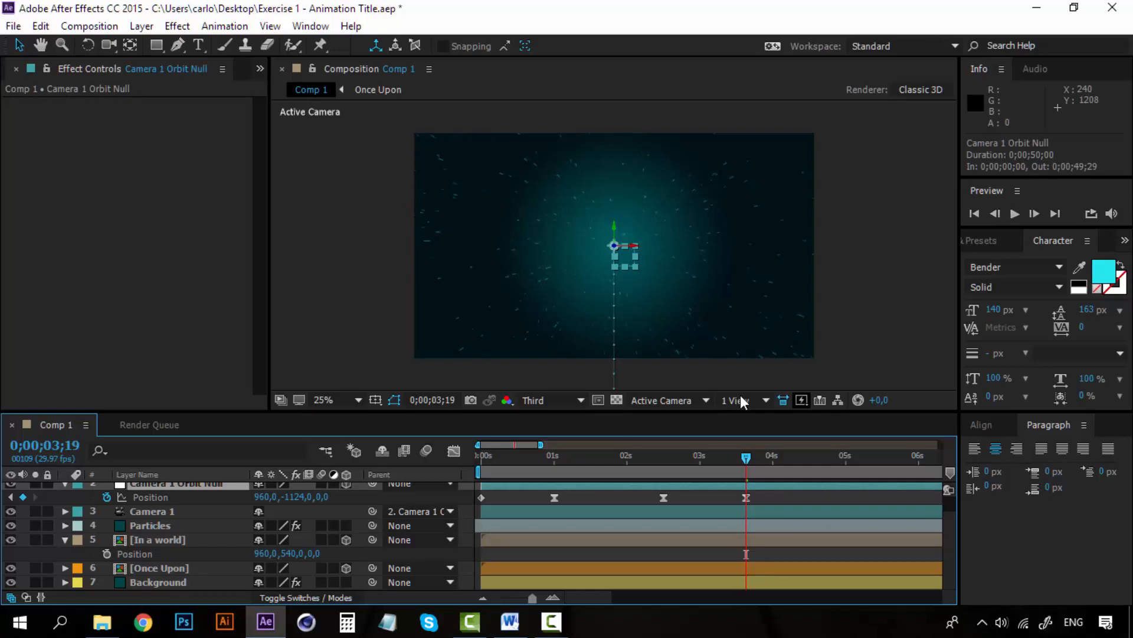
left_click(746, 497)
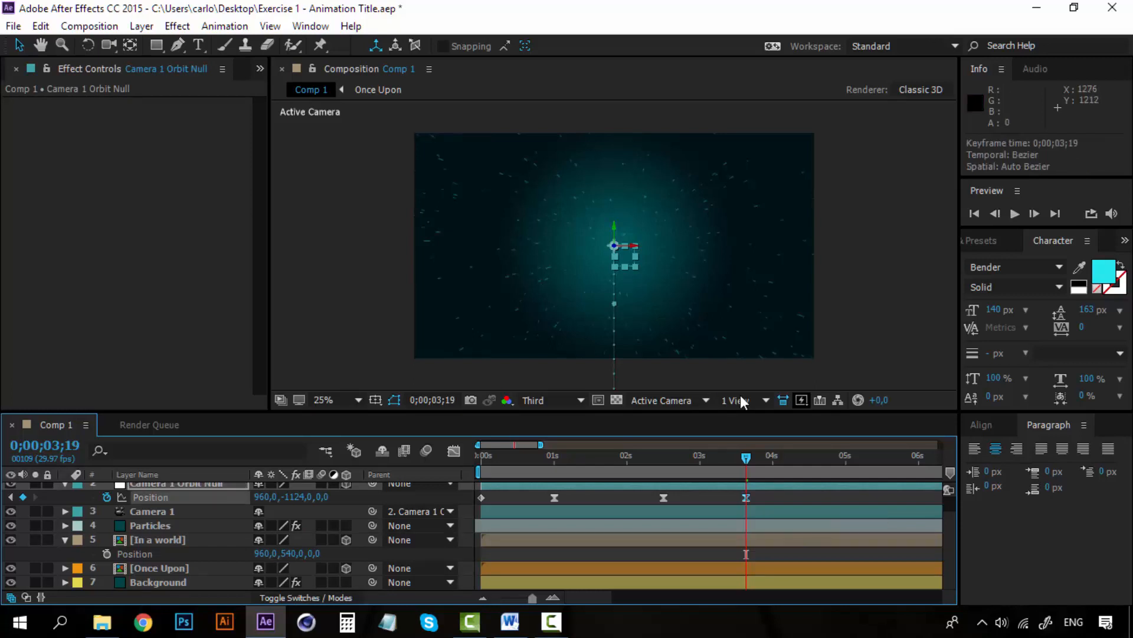
key("ctrl+c")
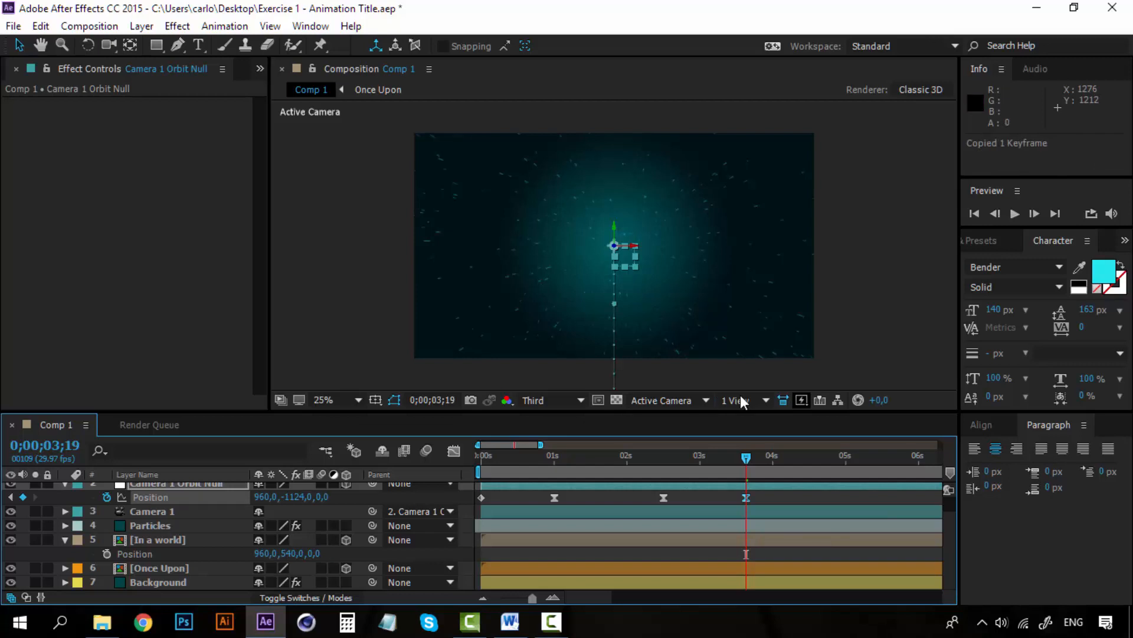
key("KP_5")
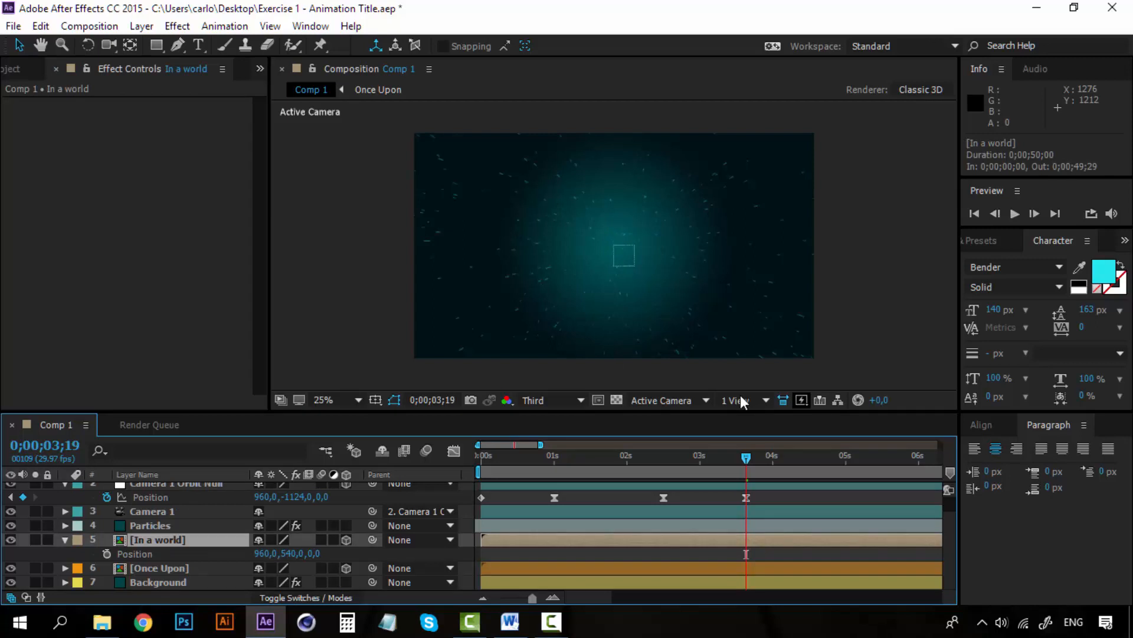
key("ctrl+v")
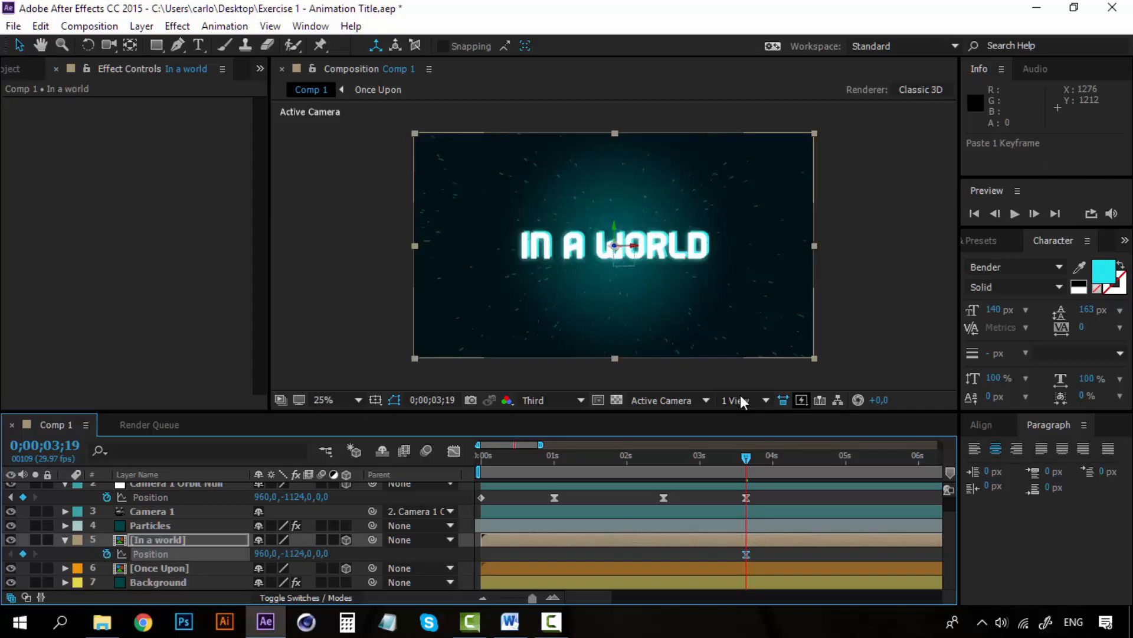
Preview the camera move from "Once Upon a Time" to "In a world", starting at 0;00;02;15
key("Page_Up")
key("Page_Up")
key("Page_Up")
key("Page_Up")
key("Page_Up")
key("Page_Up")
key("Page_Up")
key("Page_Up")
key("Page_Up")
key("Page_Up")
key("Page_Up")
key("Page_Up")
key("Page_Up")
key("Page_Up")
key("Page_Up")
key("Page_Up")
key("Page_Up")
key("Page_Up")
key("Page_Up")
key("Page_Up")
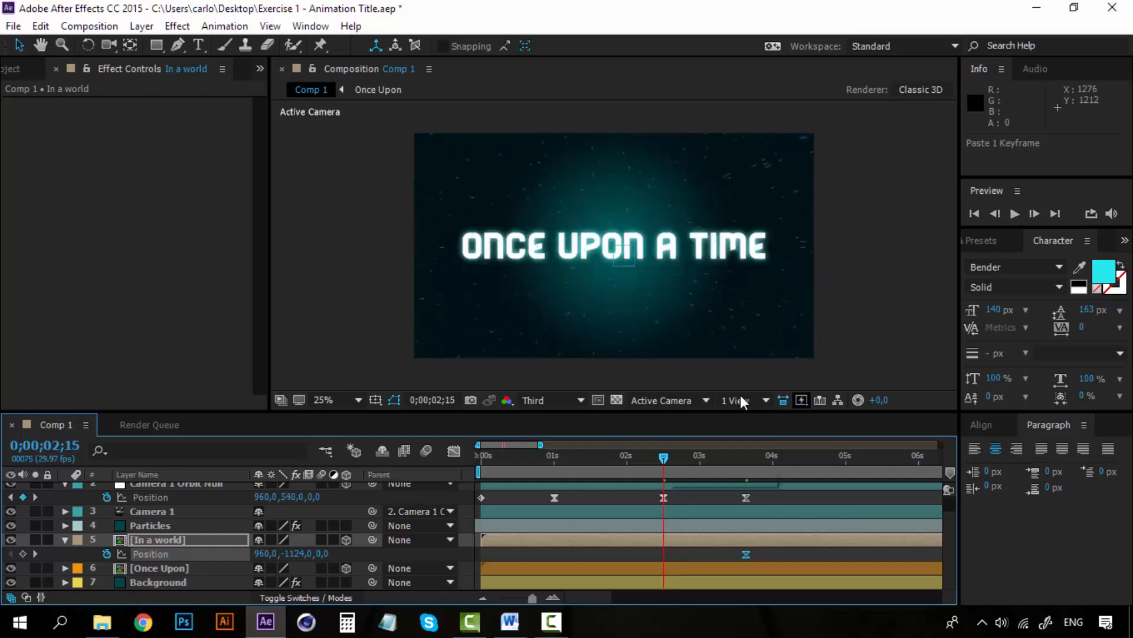
key("space")
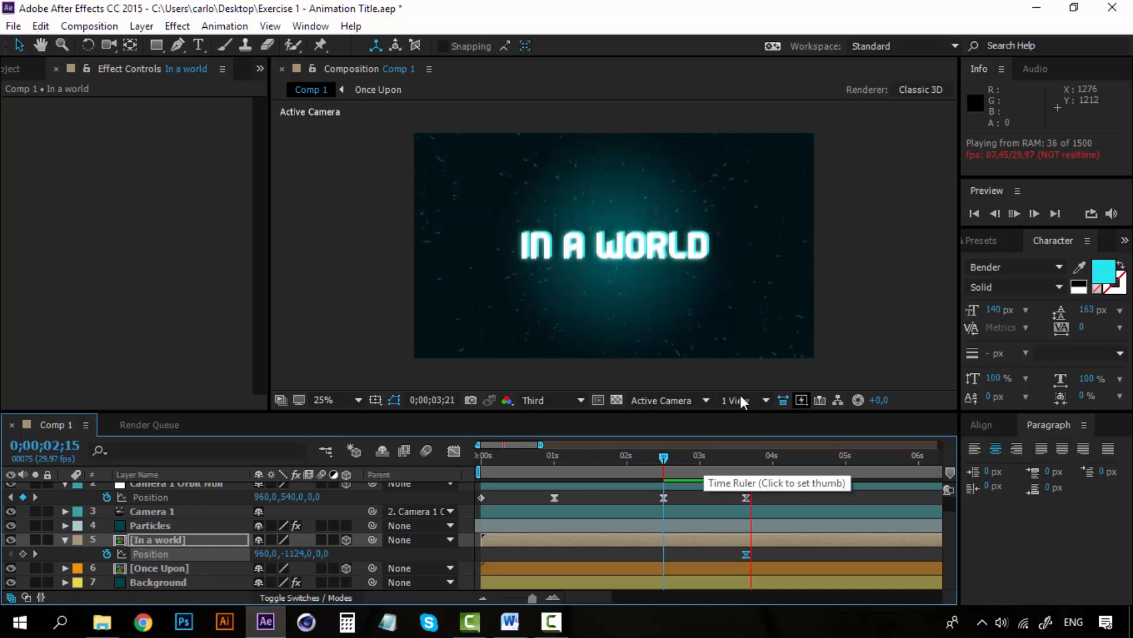
key("space")
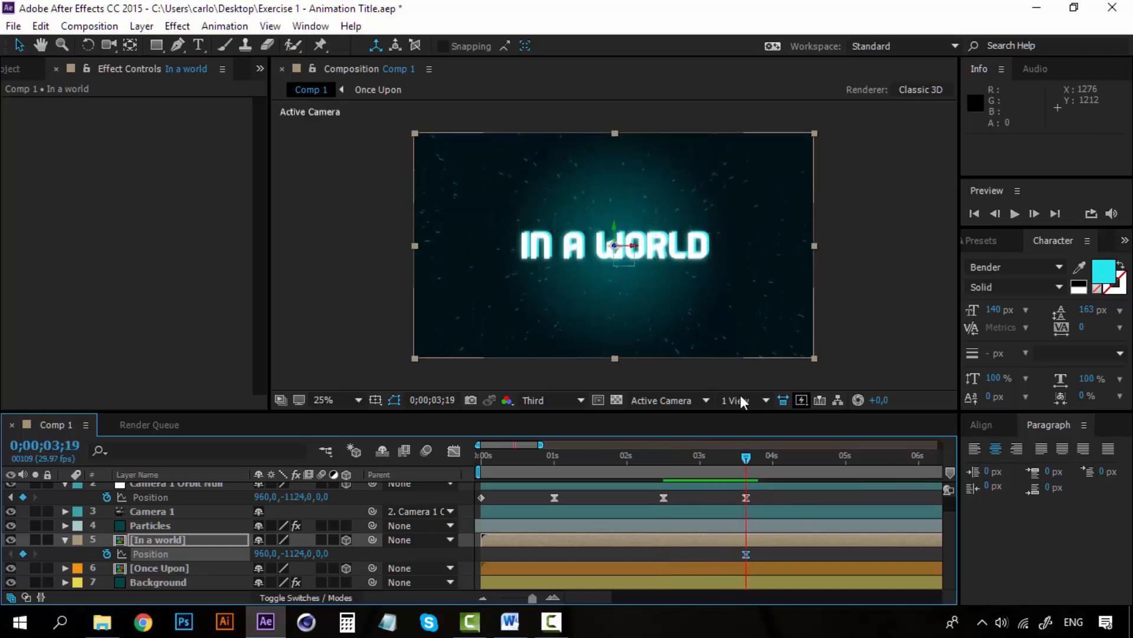
Switch Comp 1 to Custom View 1 and zoom out until both title layers are in view
key("shift+F2")
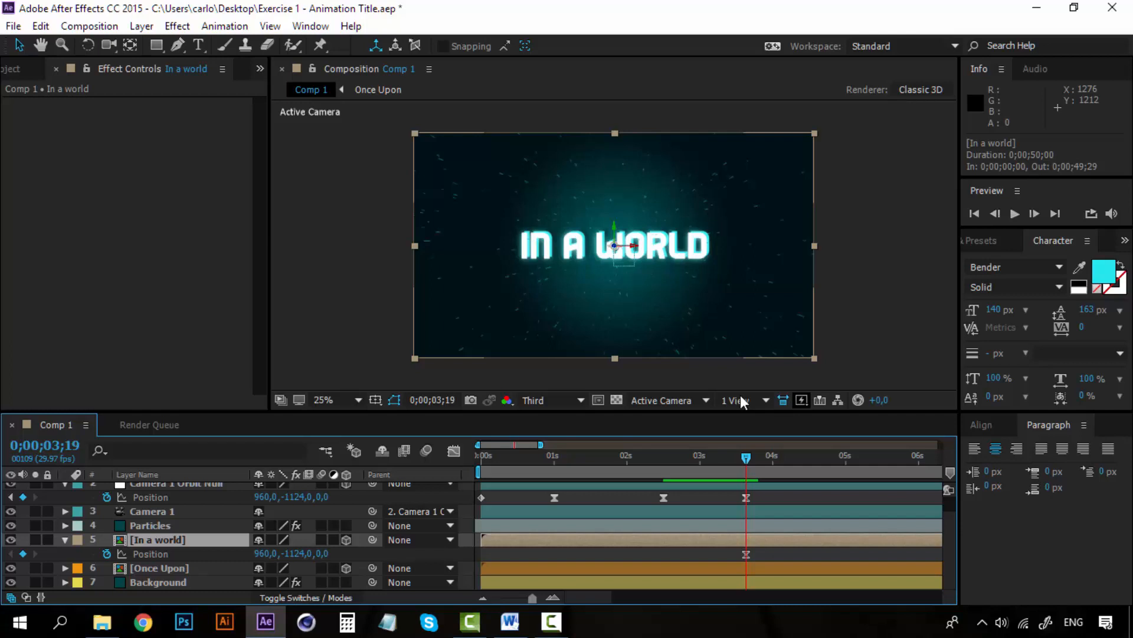
left_click(667, 400)
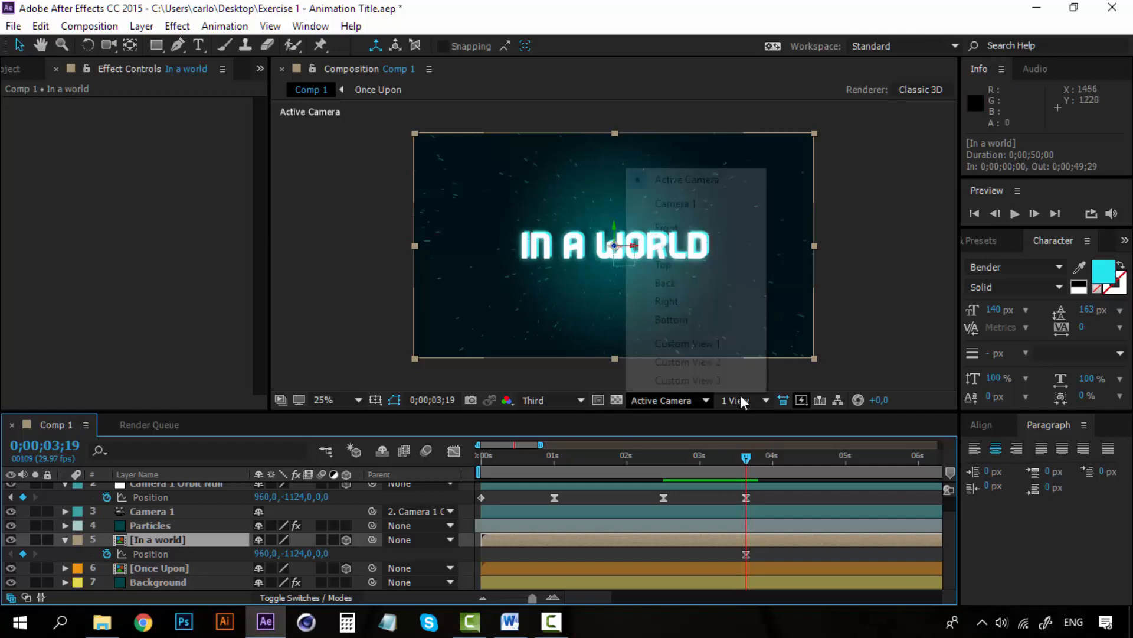
left_click(716, 343)
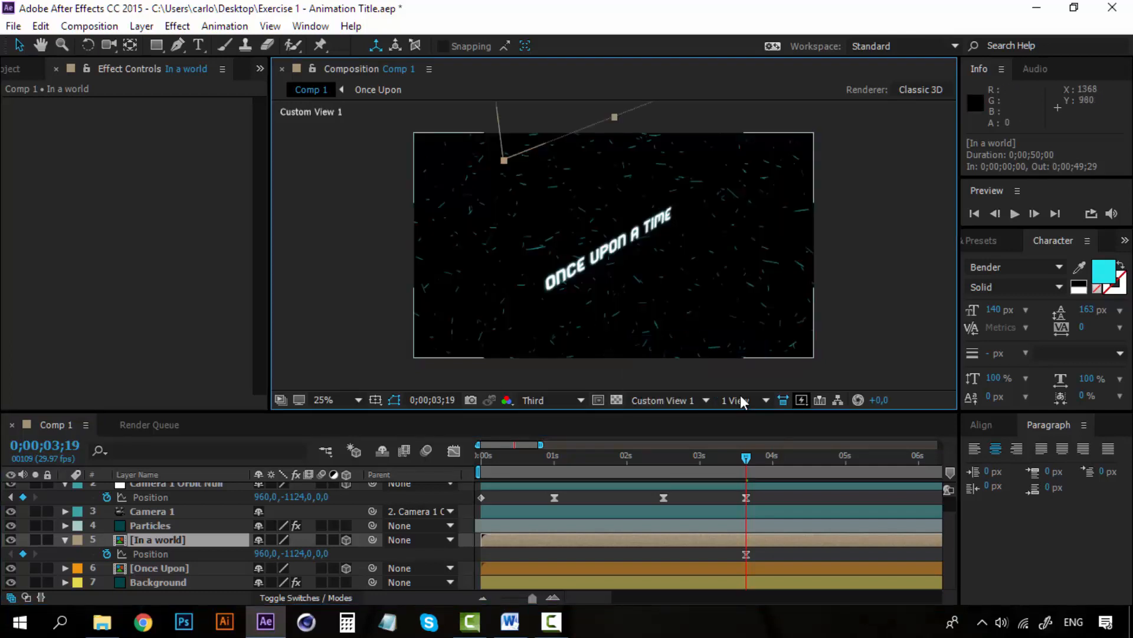
key("c")
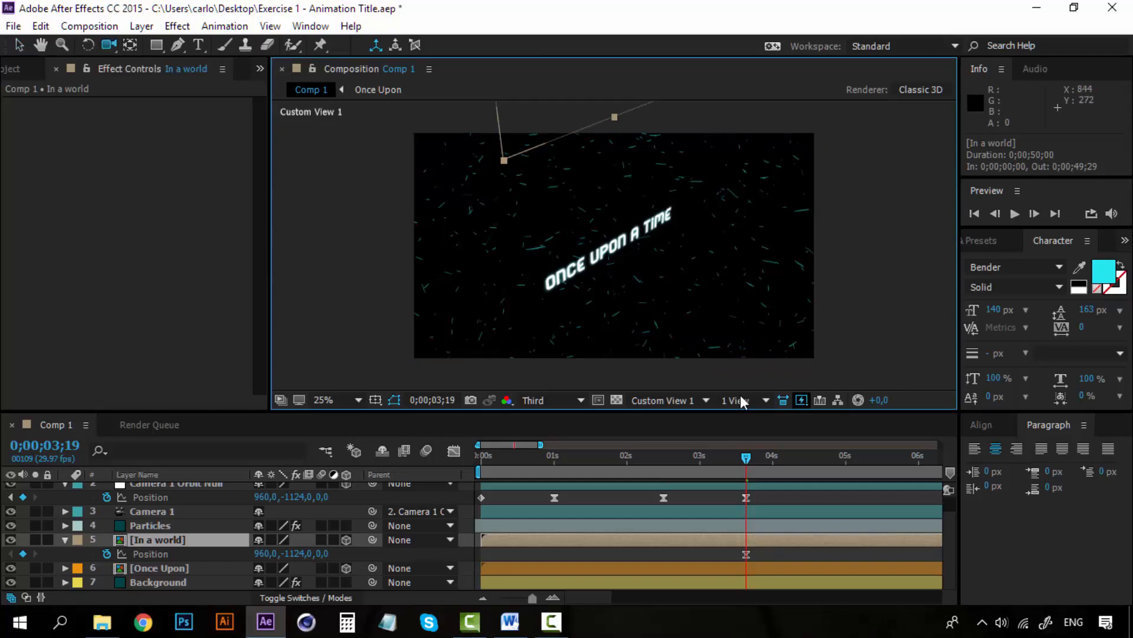
scroll(864, 211, "up", 5)
scroll(864, 212, "up", 8)
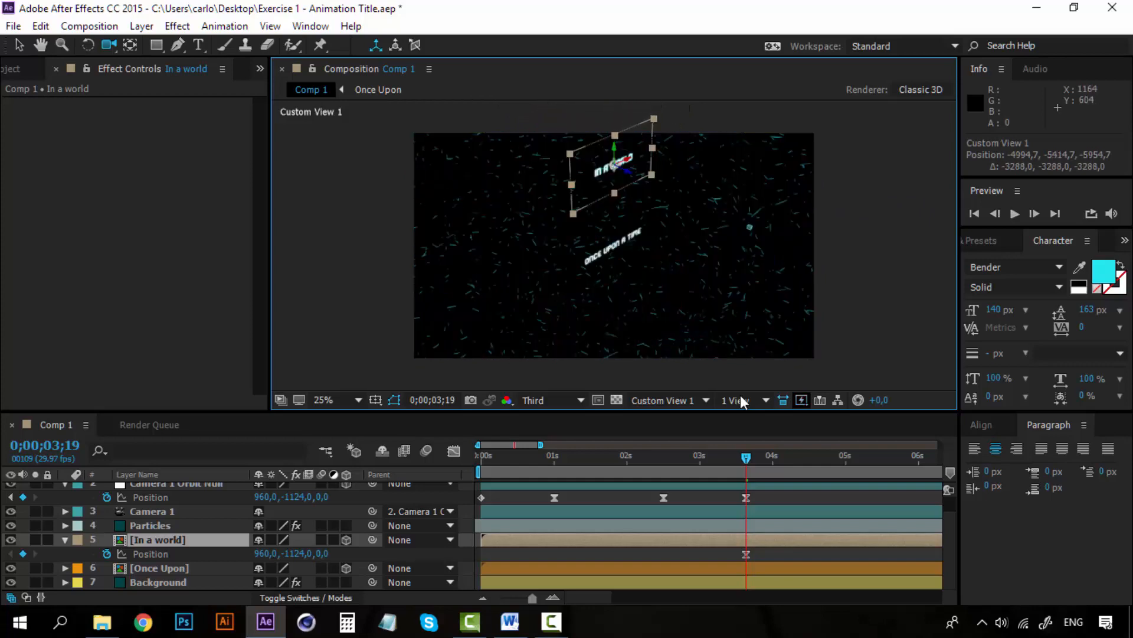
scroll(742, 401, "down", 2)
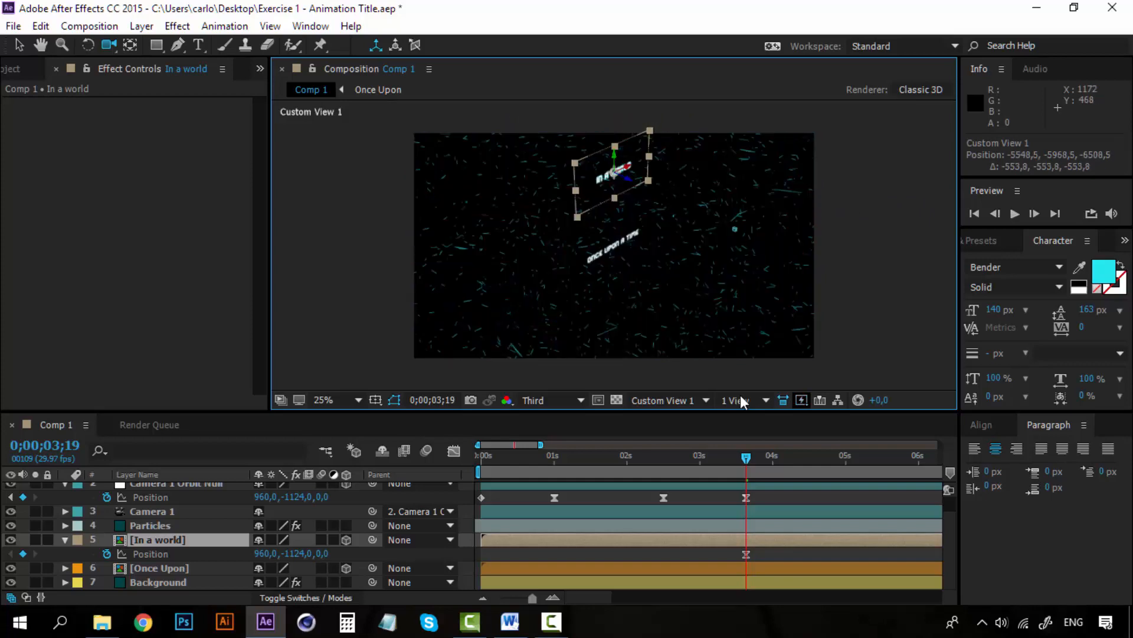
Select Camera 1 and review its travel past both titles in Custom View 1 from the start of the timeline
key("Home")
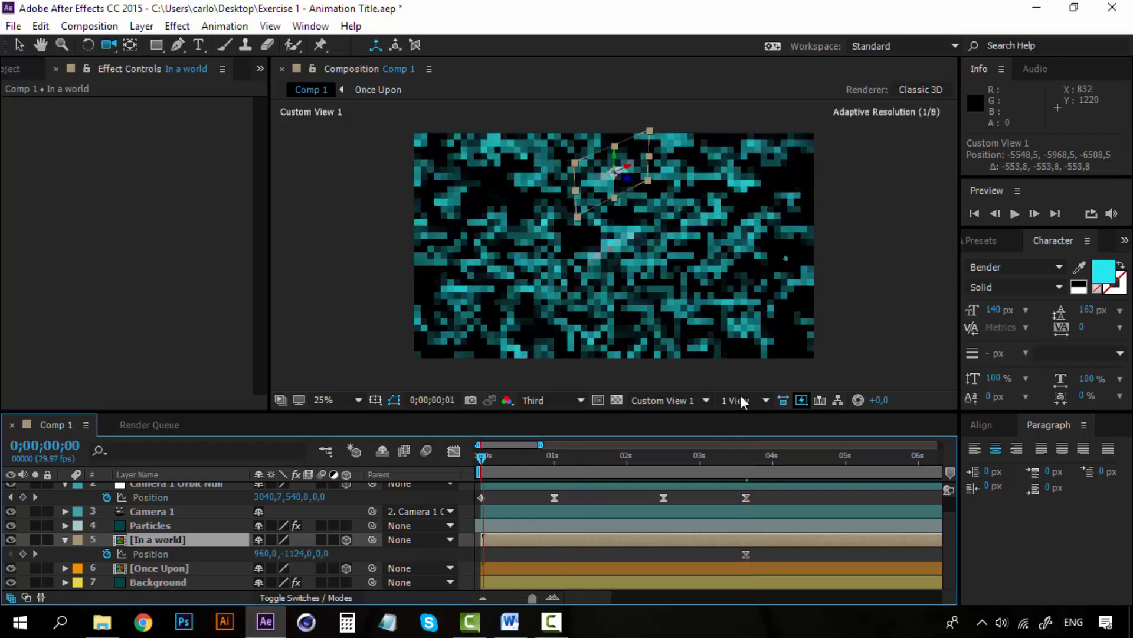
key("KP_3")
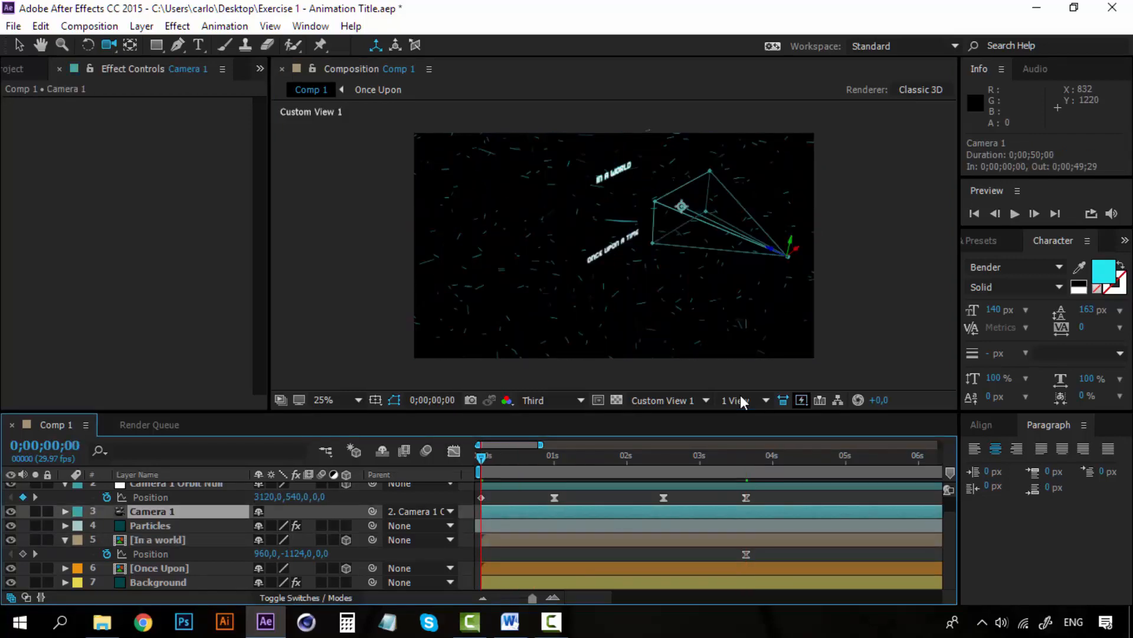
key("space")
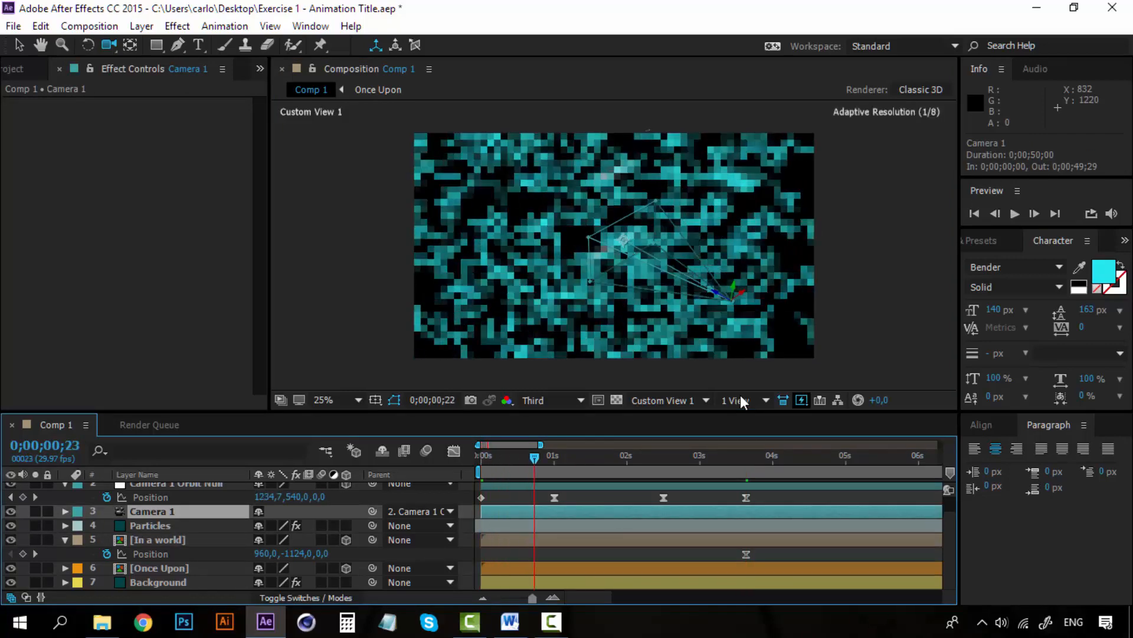
key("space")
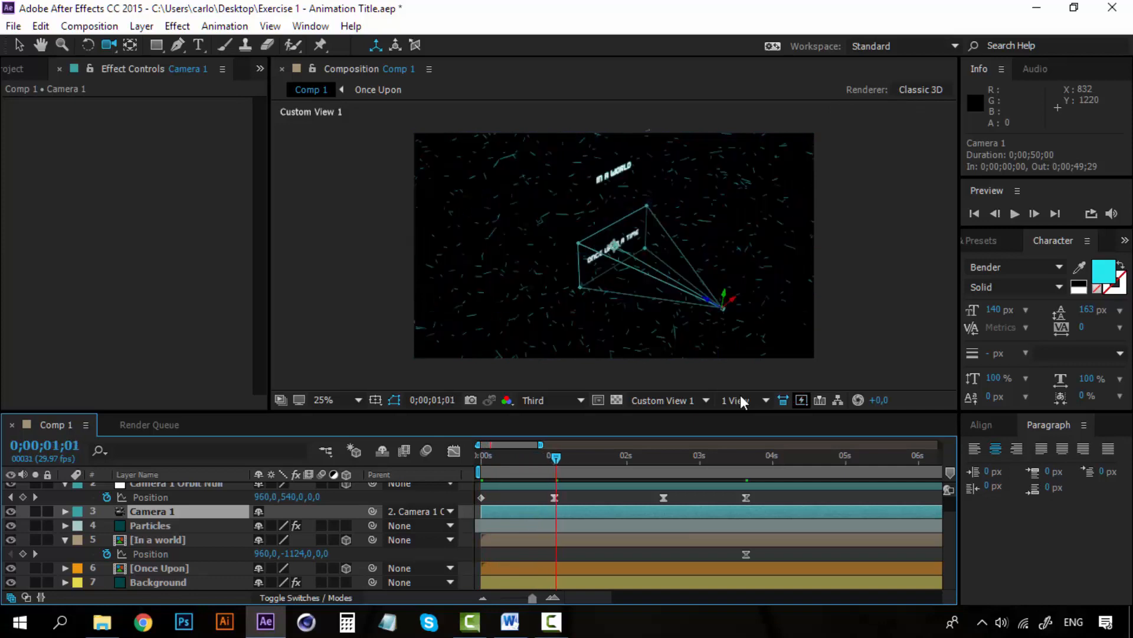
key("space")
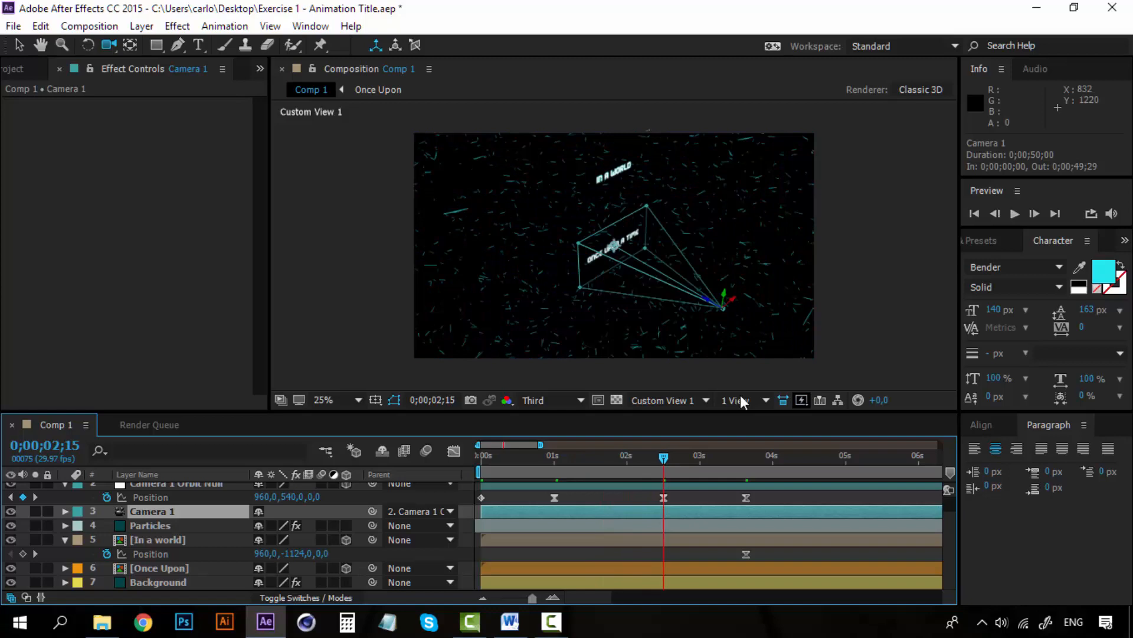
key("space")
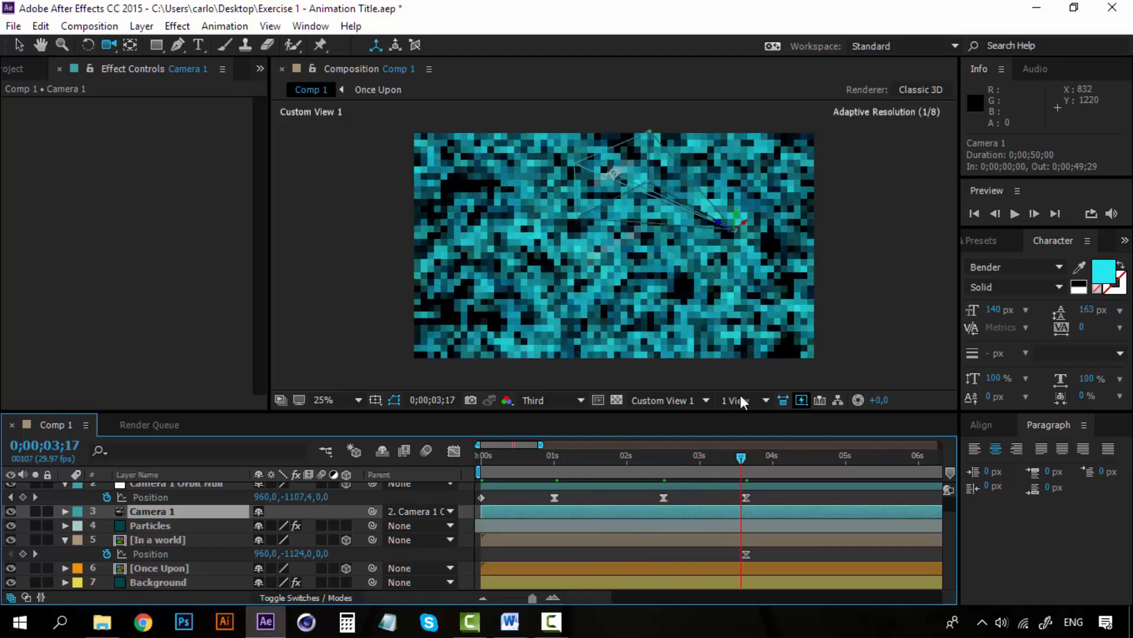
Stop at 0;00;03;19, select the In a world layer and switch Comp 1 back to the Active Camera view
key("space")
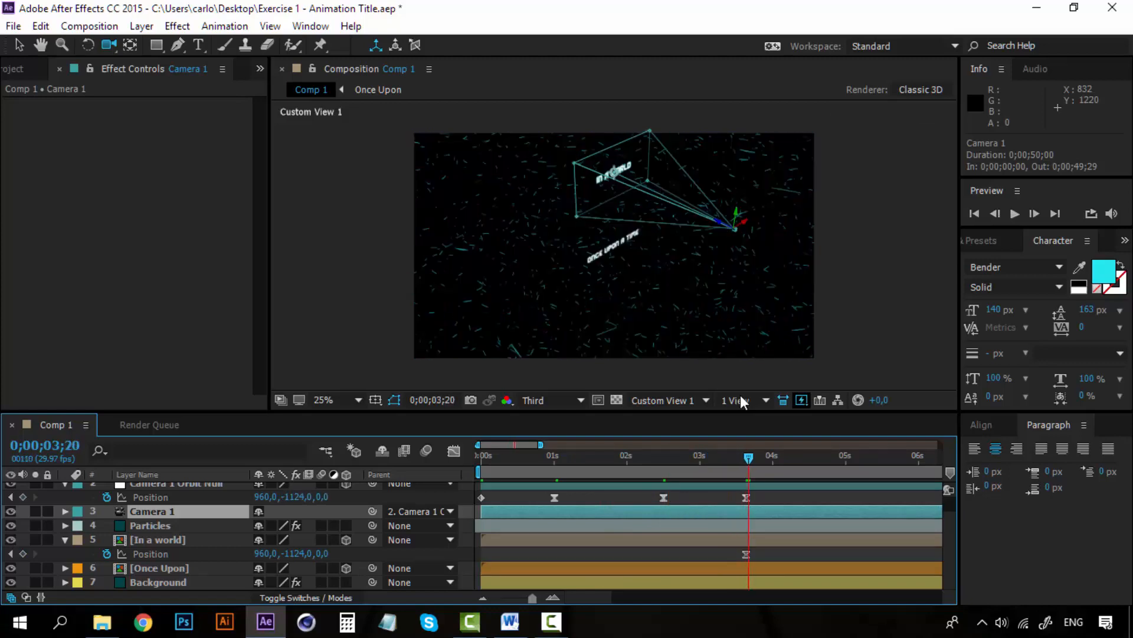
key("Page_Up")
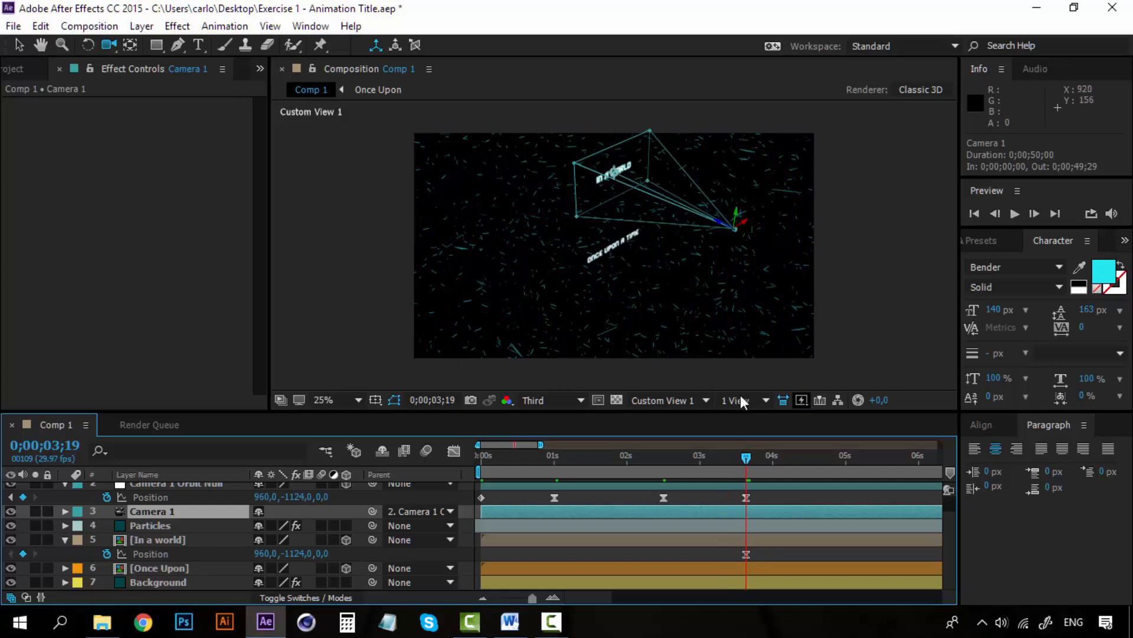
scroll(743, 402, "up", 1)
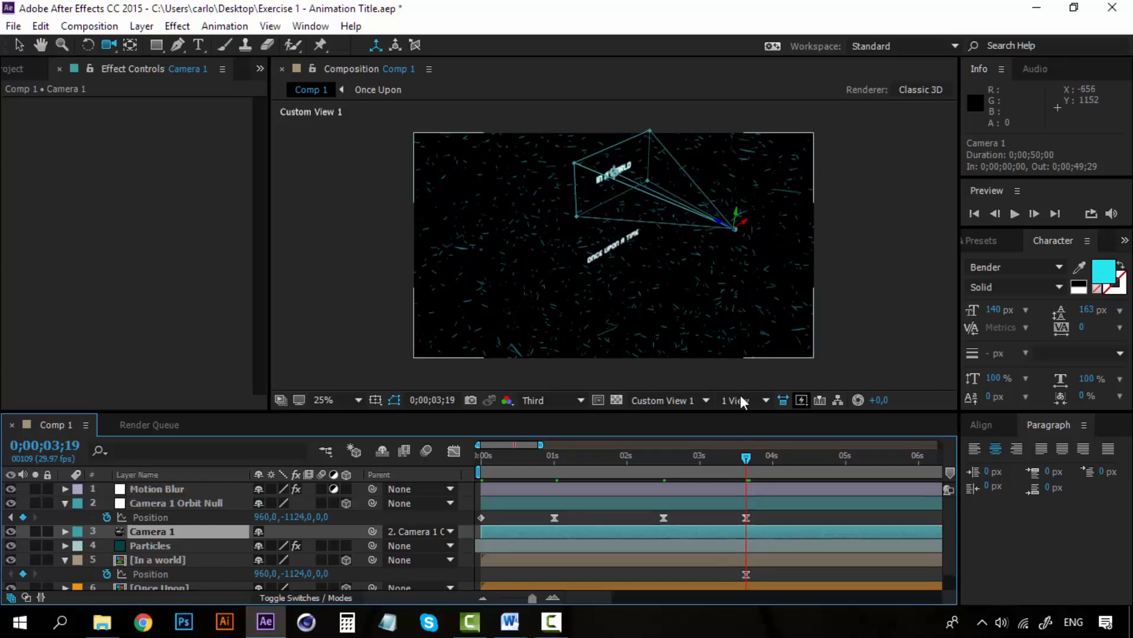
left_click(158, 560)
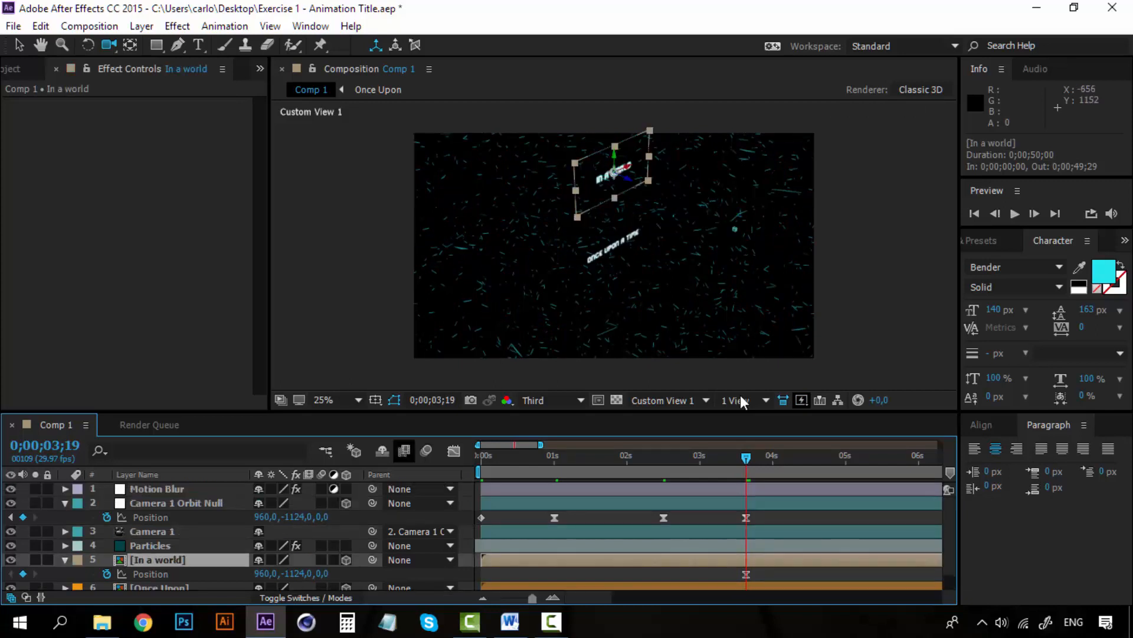
left_click(670, 400)
left_click(687, 180)
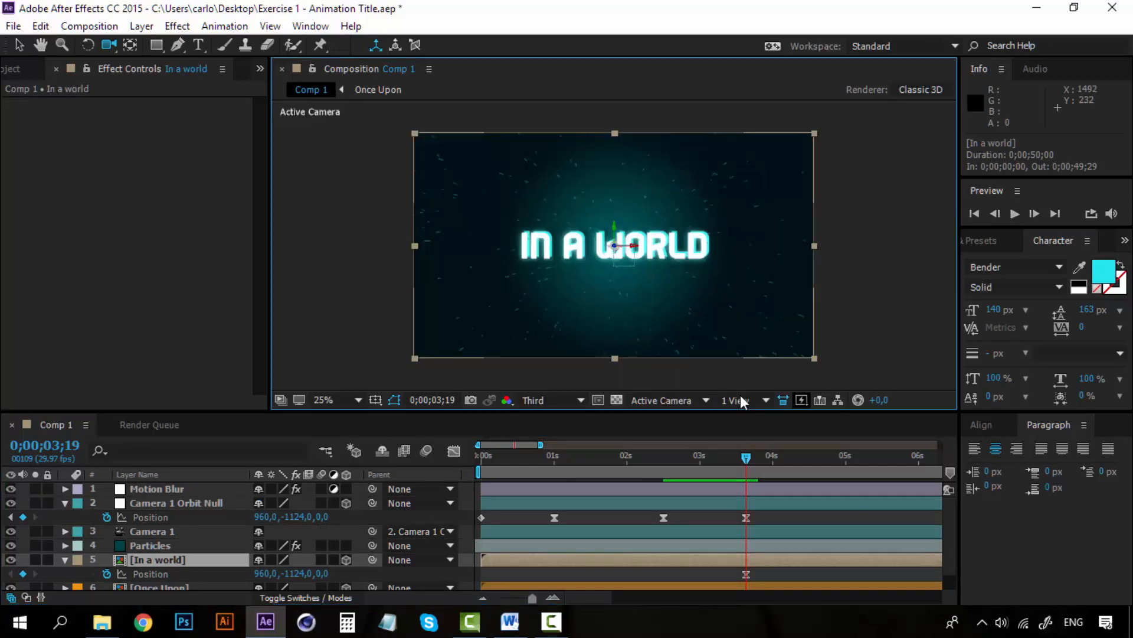
Preview the camera's move onto "In a world" through the active camera, starting at 0;00;02;15
key("space")
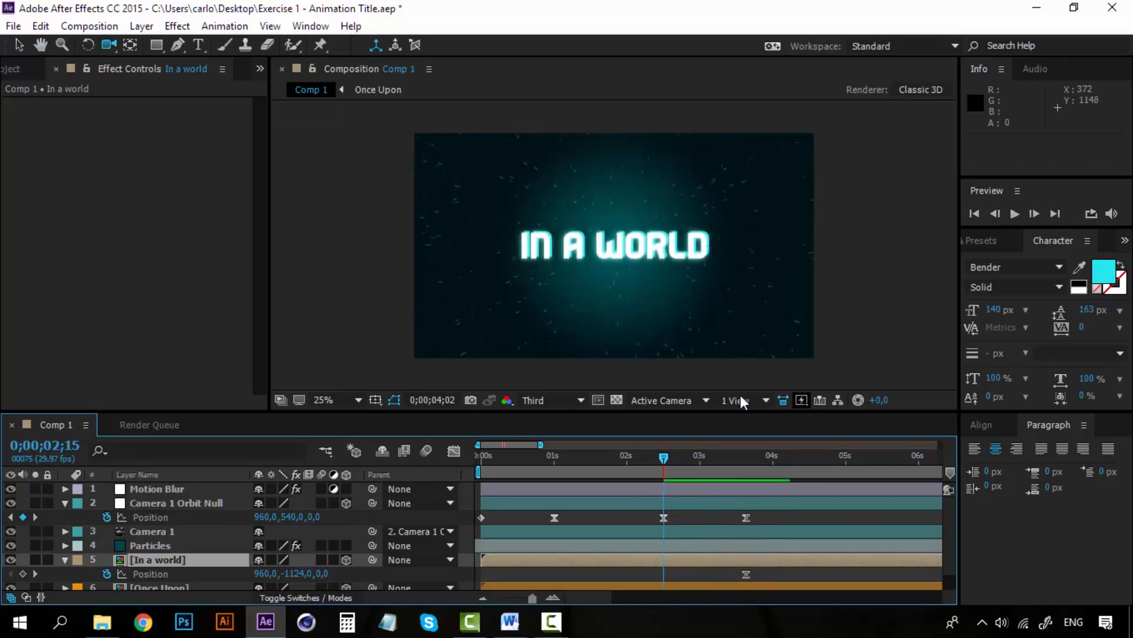
key("space")
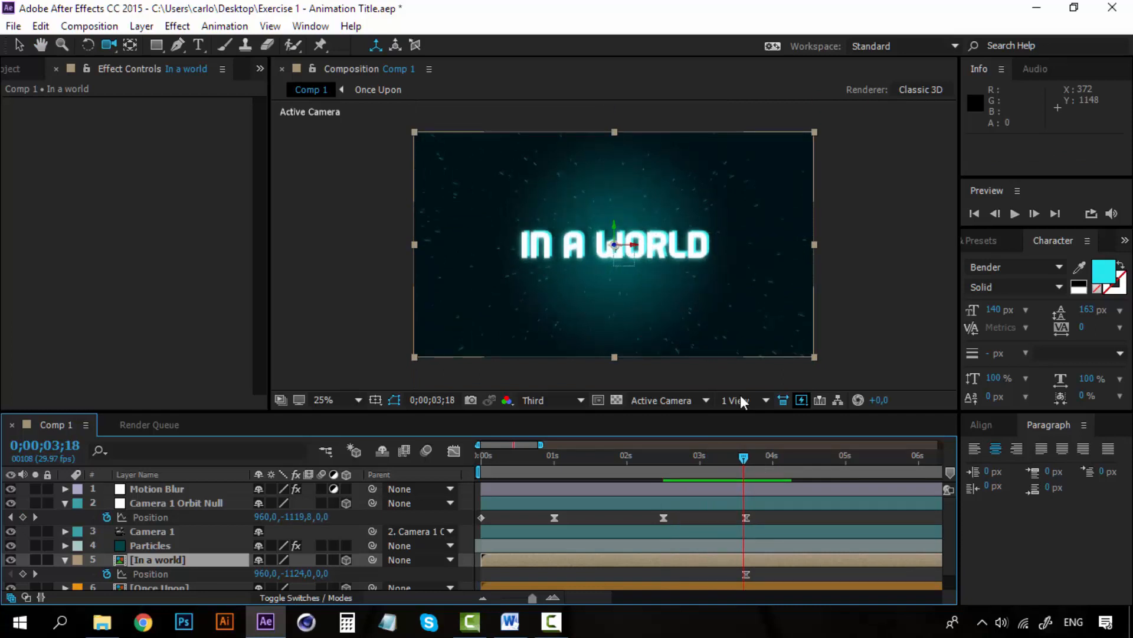
key("Page_Down")
key("Page_Down")
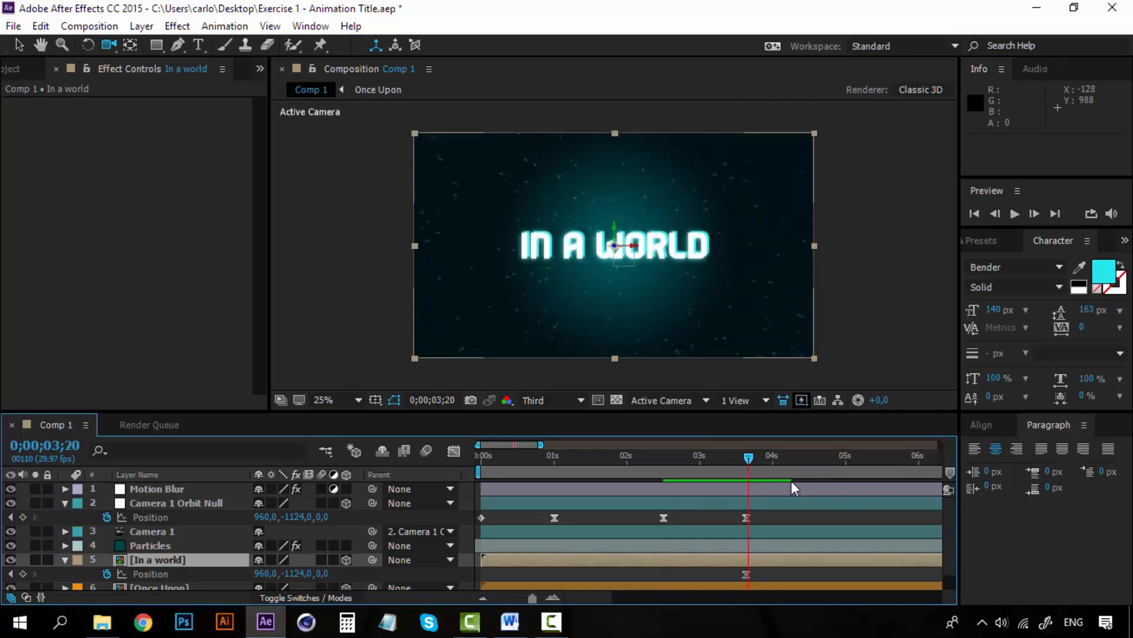
Preview the full title animation from the start of the timeline up to "In a world"
left_click_drag(751, 457, 480, 457)
key("space")
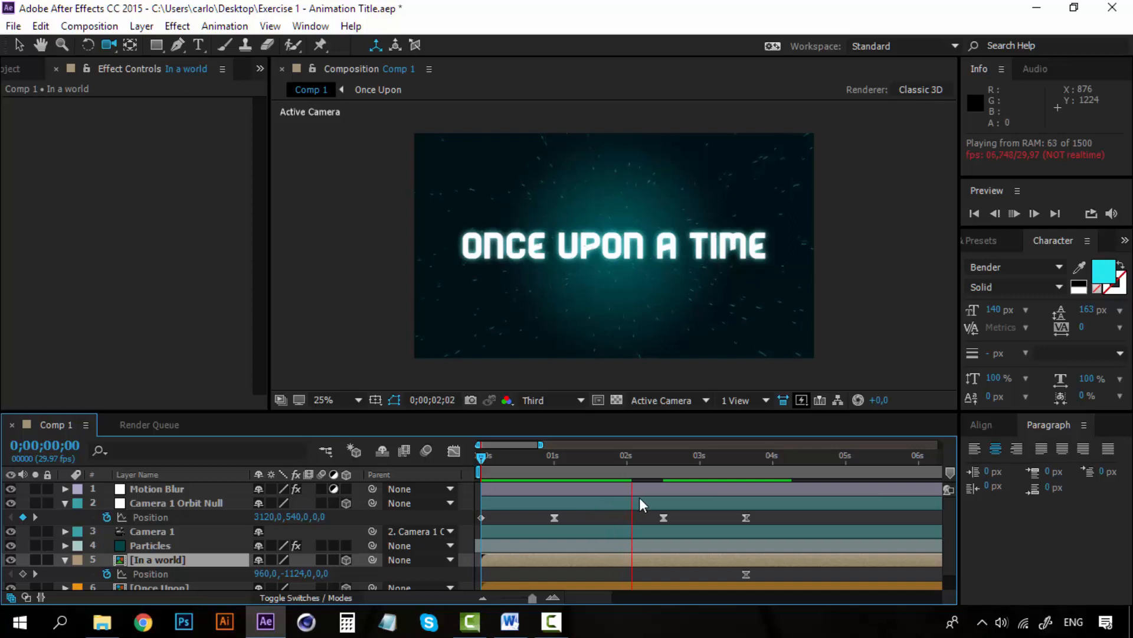
left_click(477, 456)
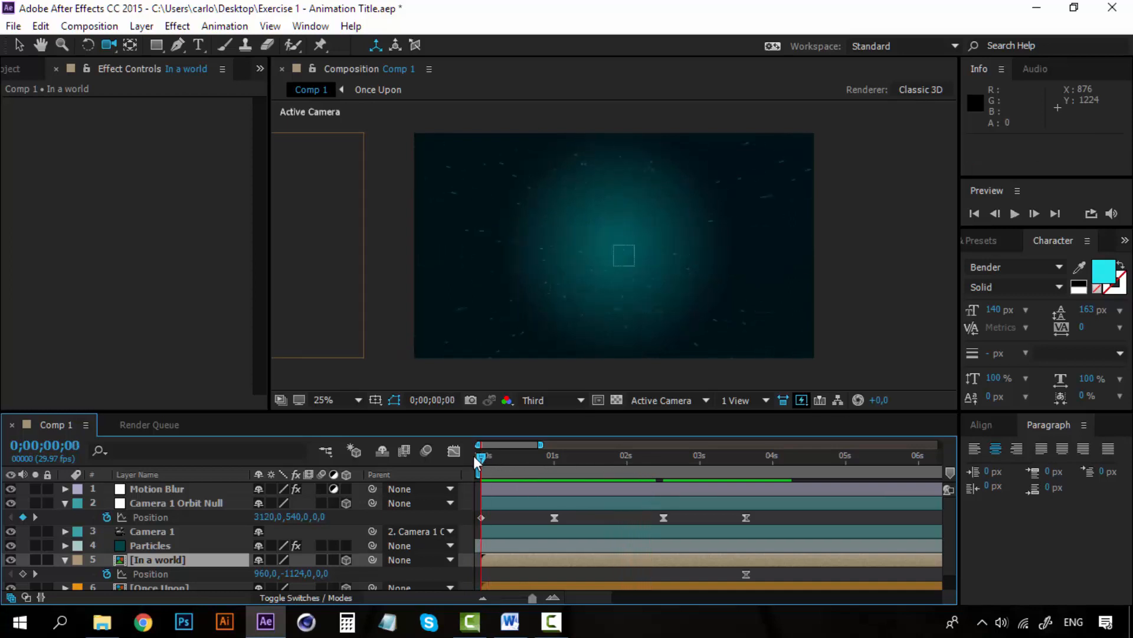
key("space")
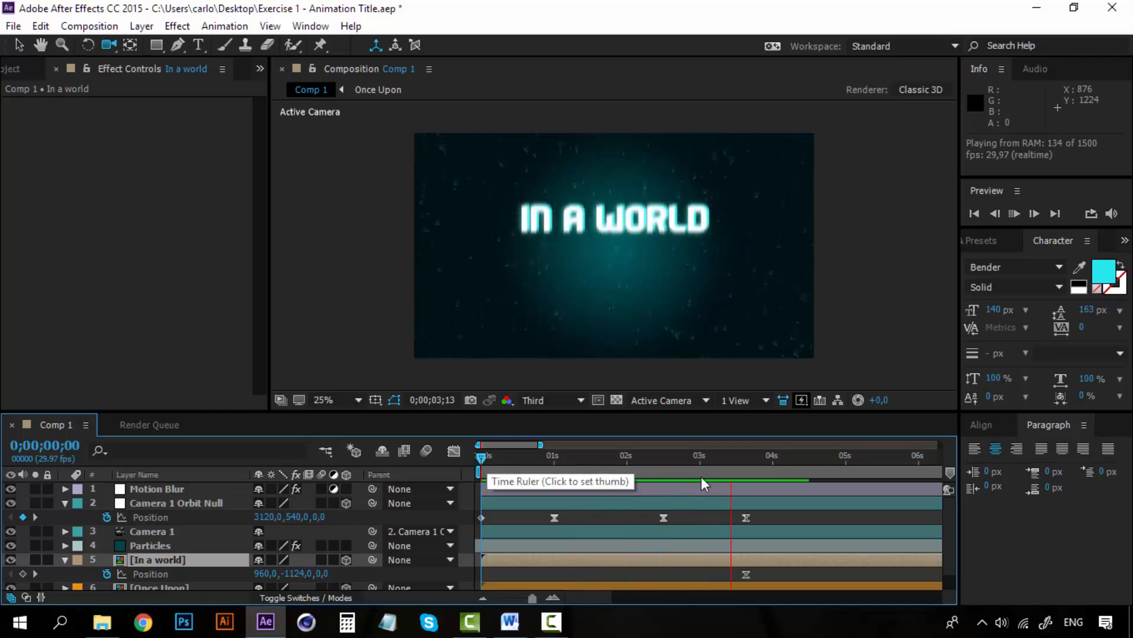
left_click_drag(745, 458, 456, 458)
key("space")
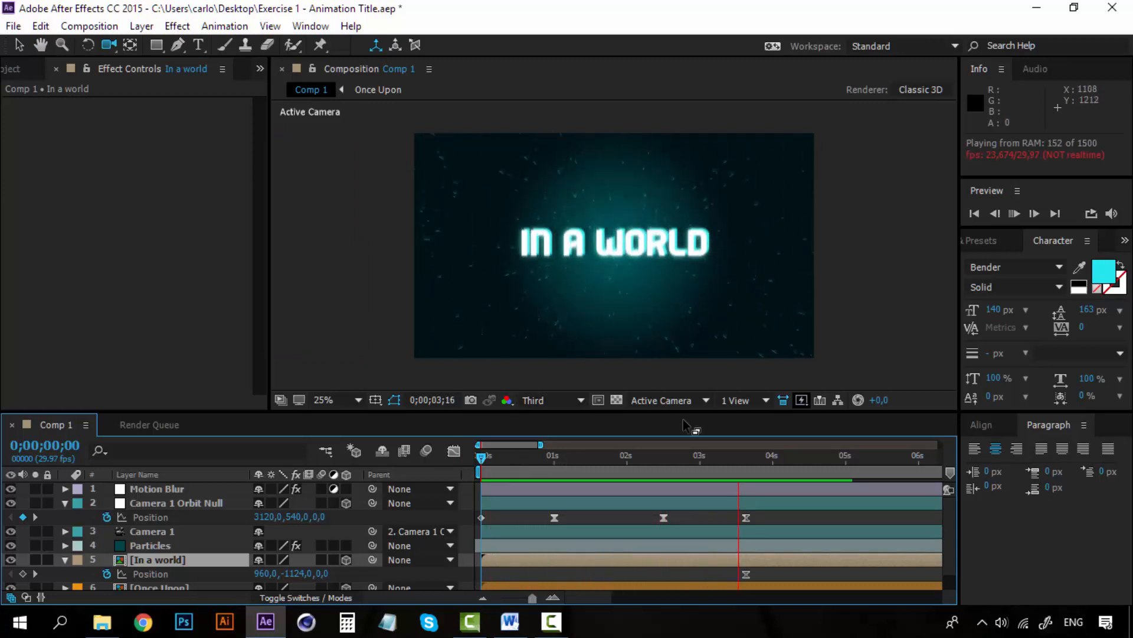
Move the current time to 0;00;03;19 and collapse the Camera 1 Orbit Null layer's properties
left_click(747, 456)
left_click_drag(746, 456, 748, 457)
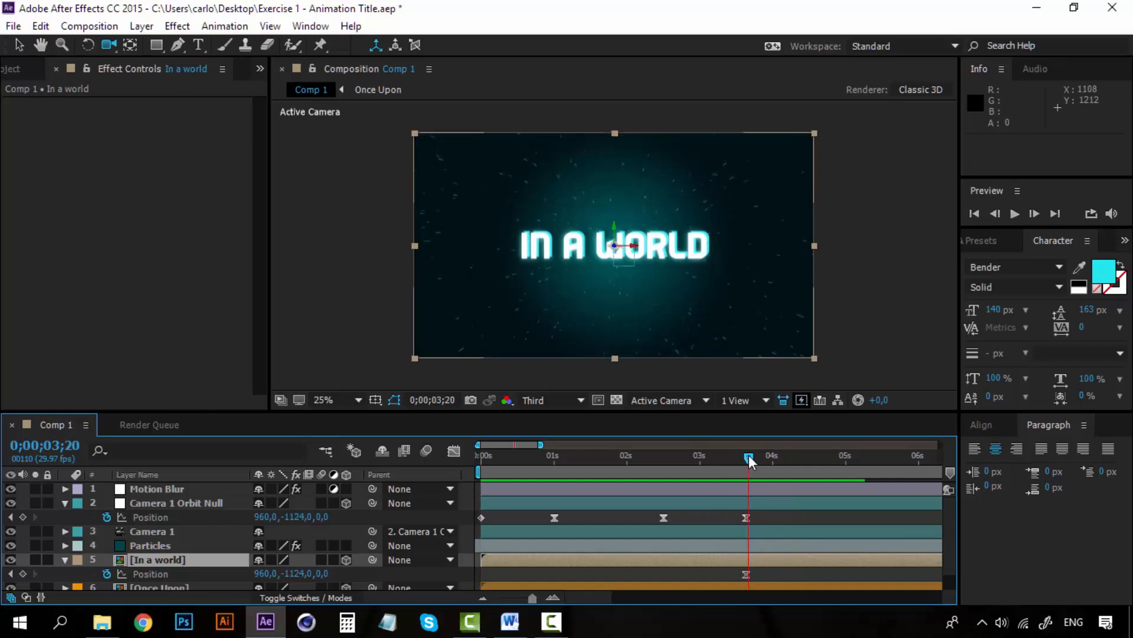
left_click_drag(749, 454, 746, 455)
left_click(65, 502)
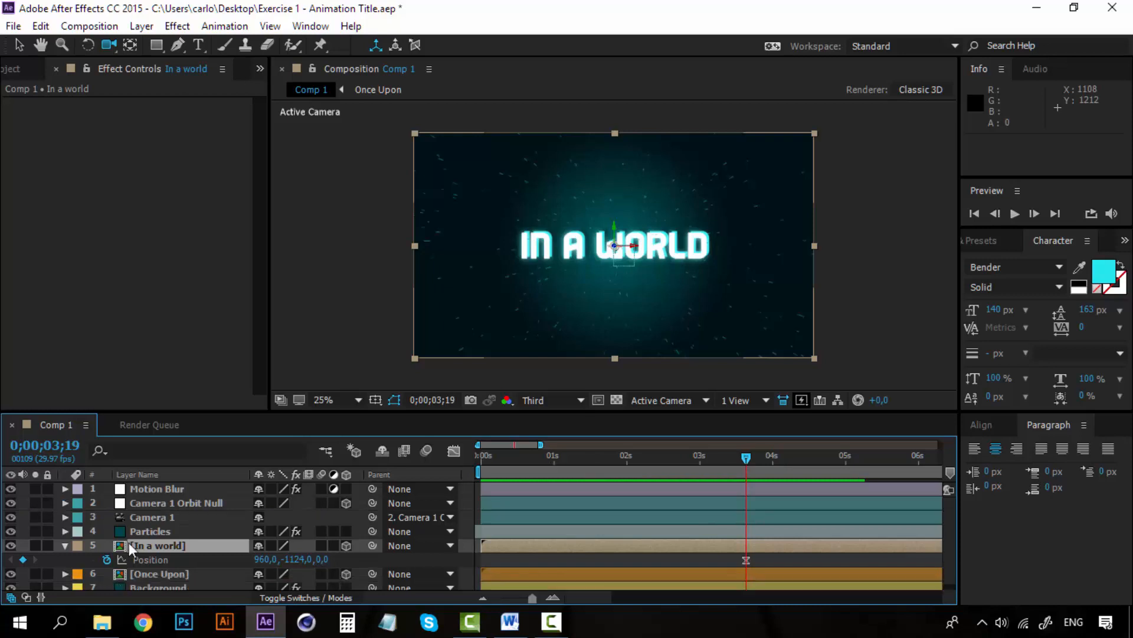
Set the In a world layer's label colour to Orange and collapse its properties
left_click(78, 546)
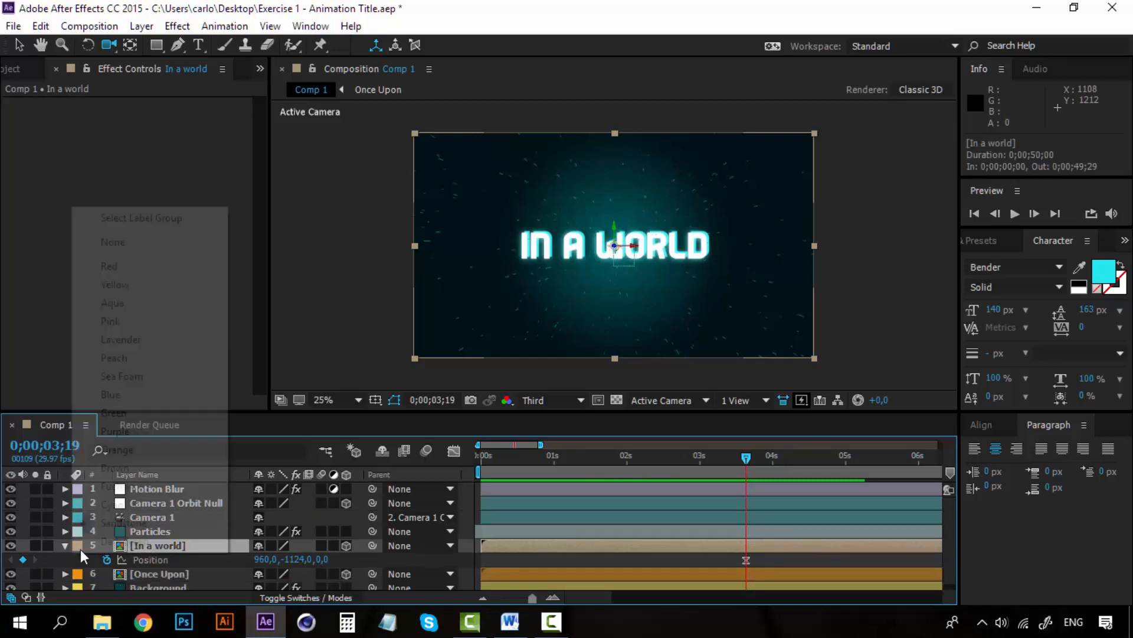
left_click(130, 289)
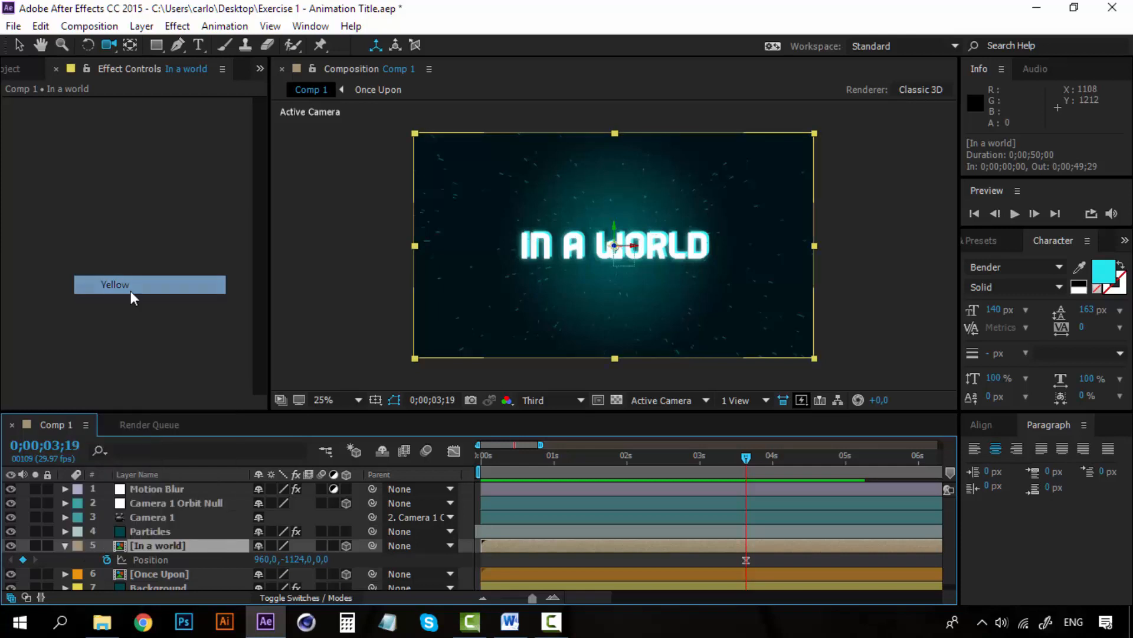
left_click(77, 545)
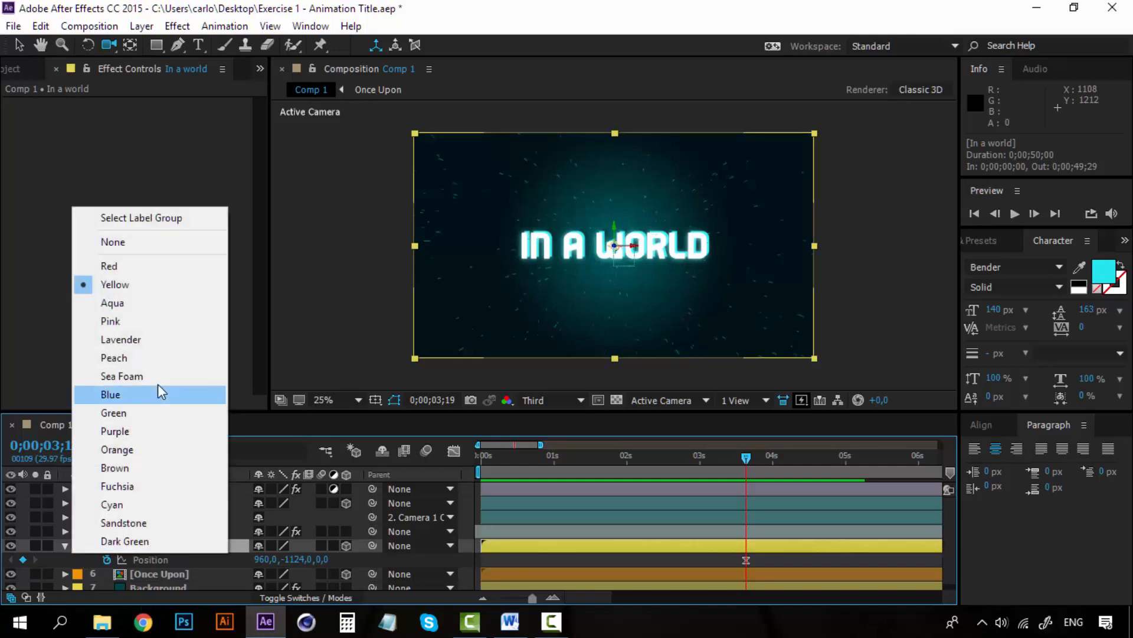
left_click(142, 451)
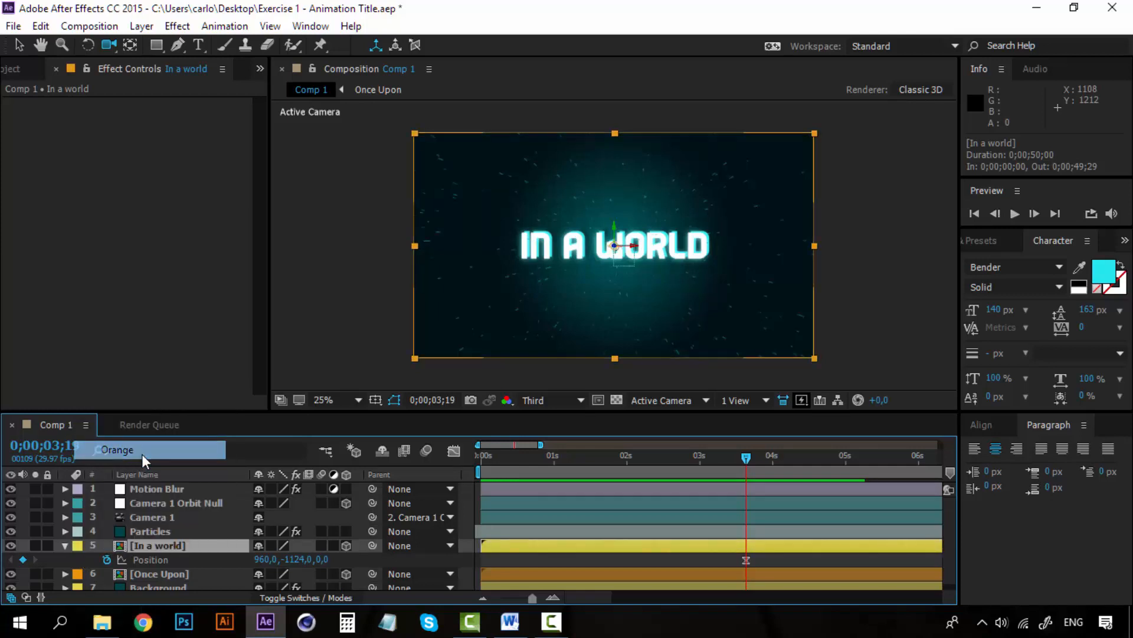
left_click(62, 545)
left_click(154, 558)
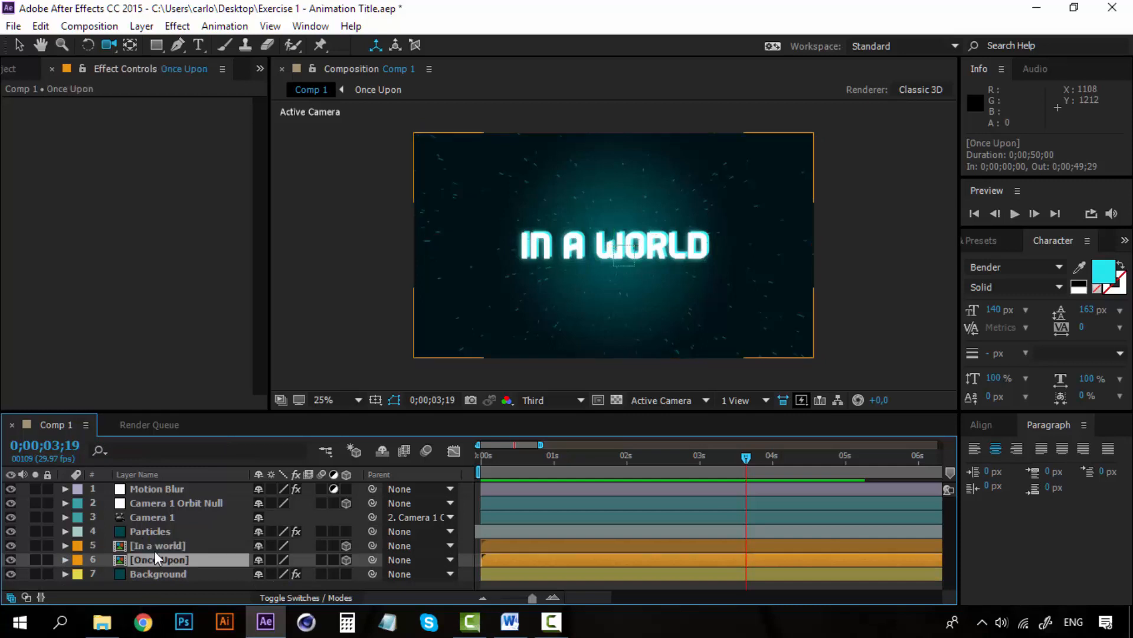
left_click(155, 550)
left_click(151, 560)
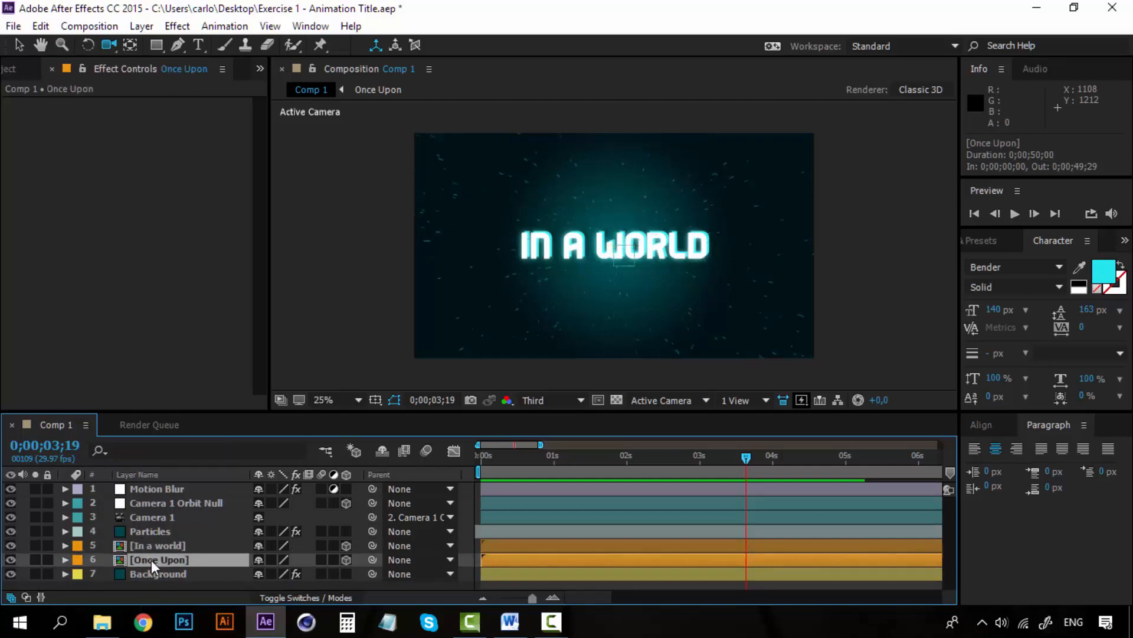
left_click(155, 547)
left_click(154, 561)
left_click(156, 547)
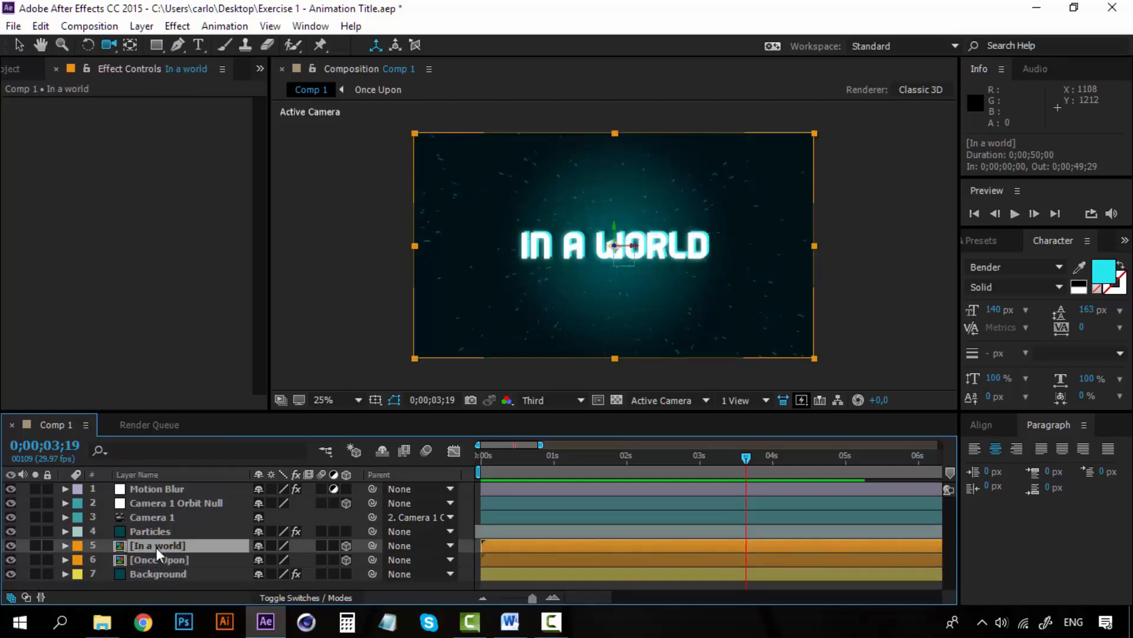
Save the project Exercise 1 - Animation Title.aep
left_click(14, 27)
left_click(27, 153)
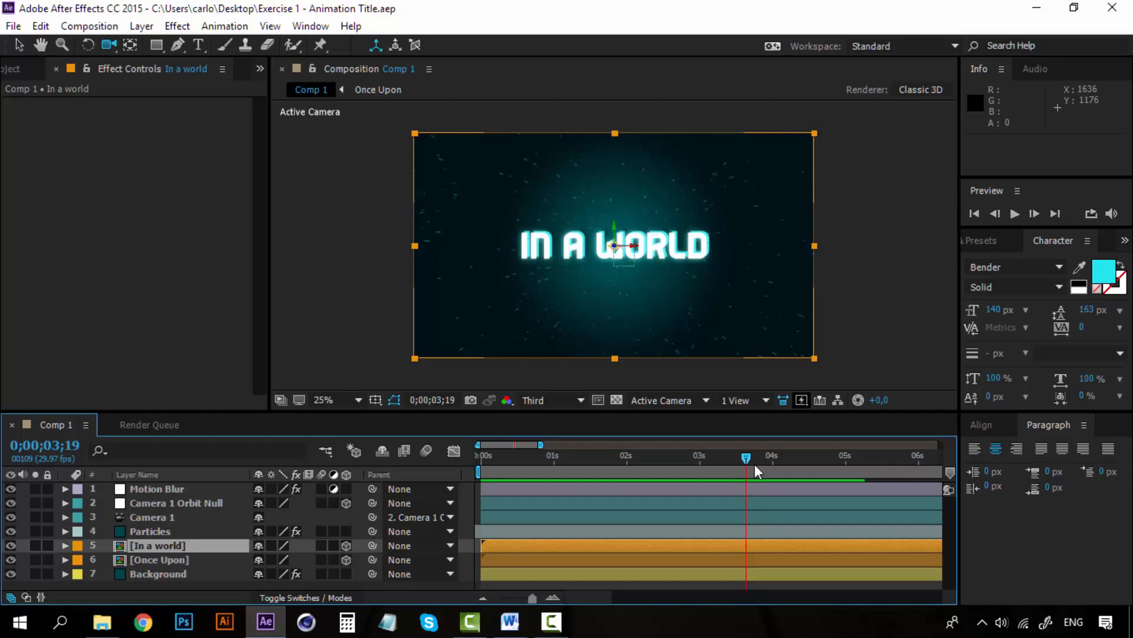
left_click(13, 26)
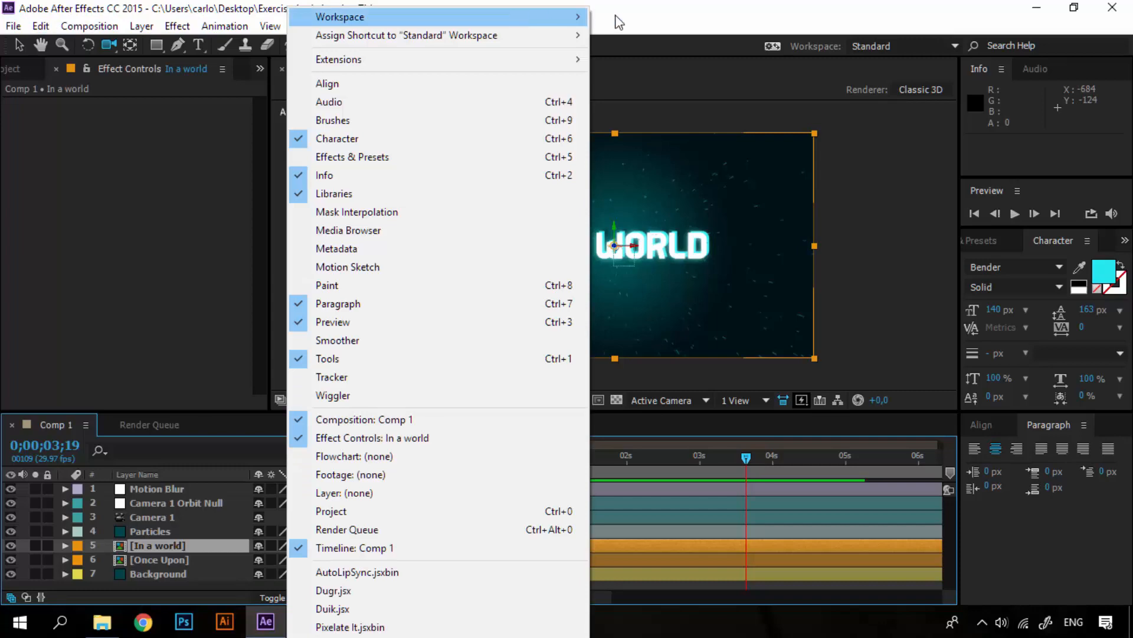
left_click(692, 19)
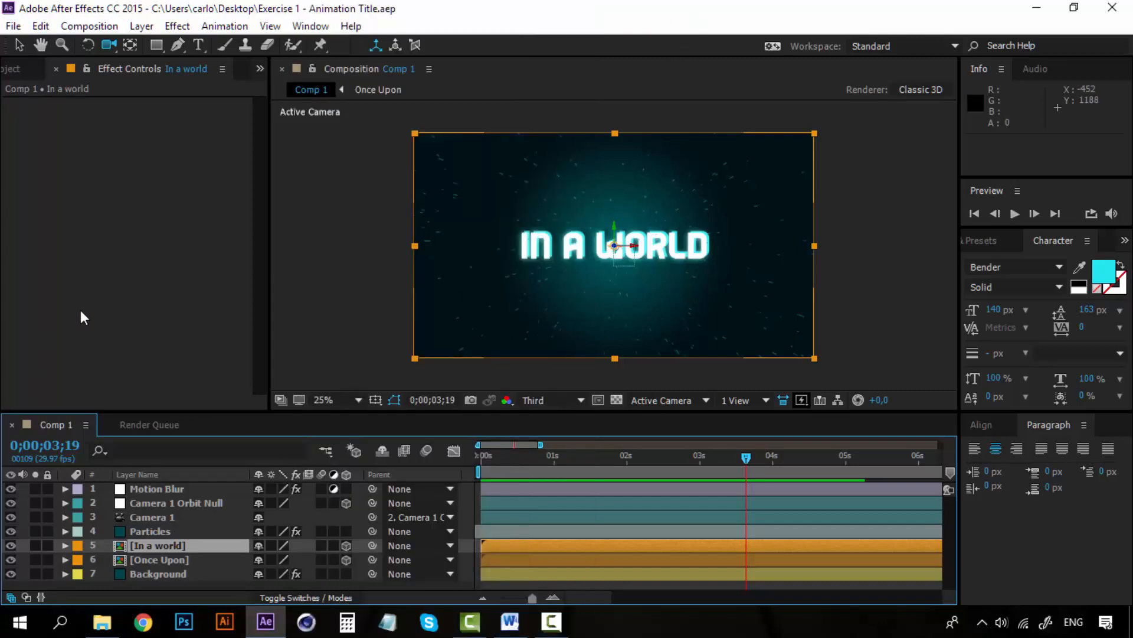